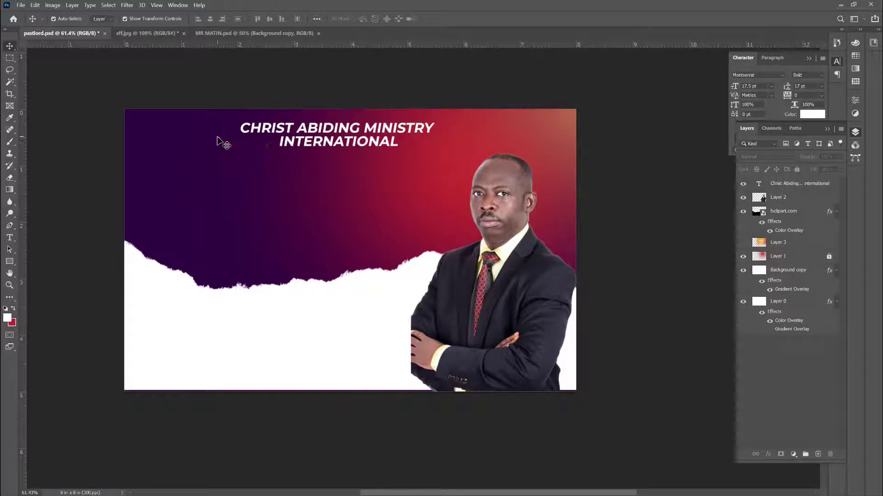
Step: Toggle the Background copy's gradient effects off and on twice to compare
scroll(218, 138, up, 1)
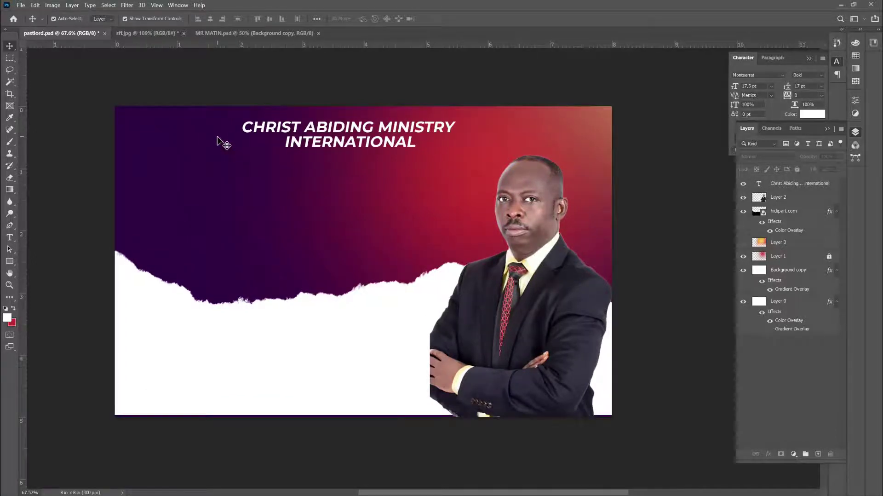
scroll(285, 241, up, 1)
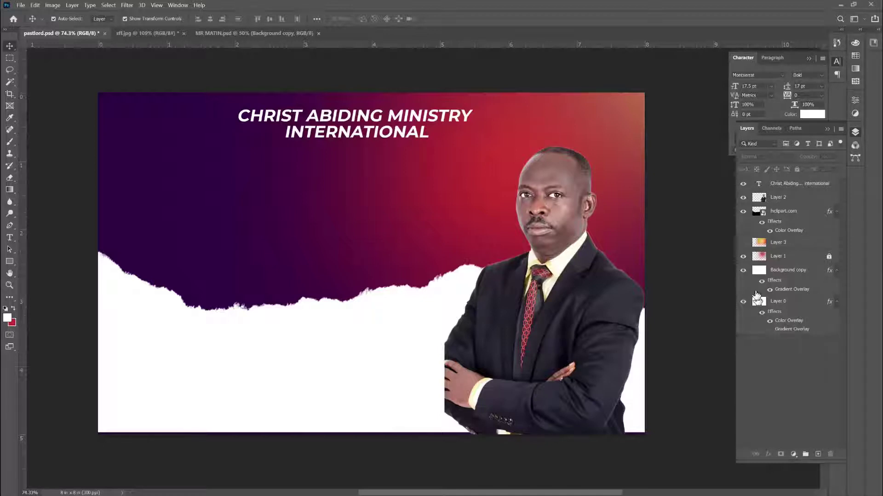
click(762, 281)
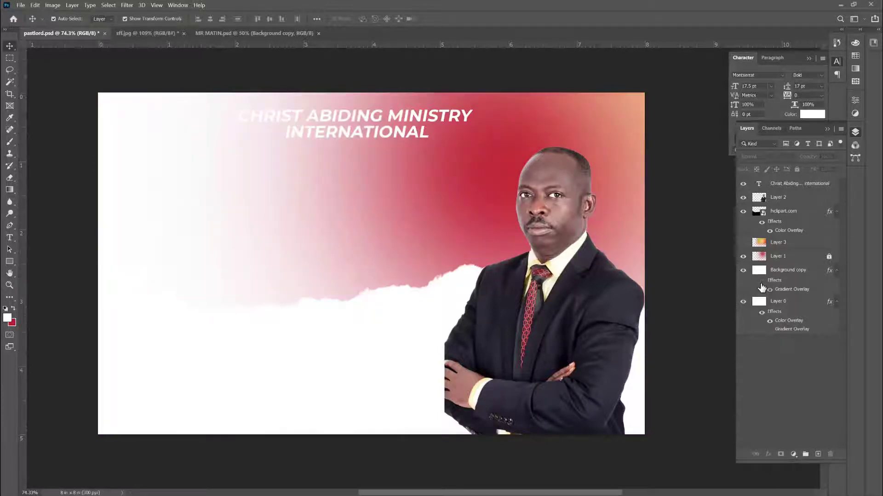
click(762, 281)
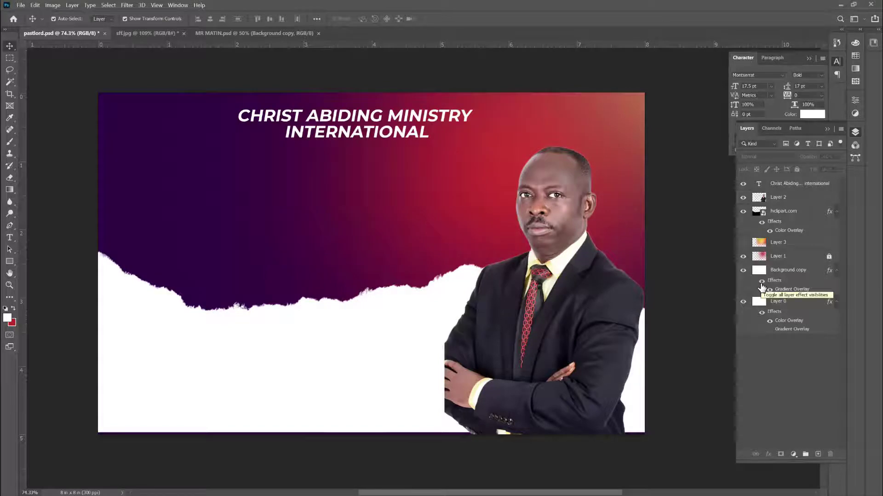
click(761, 282)
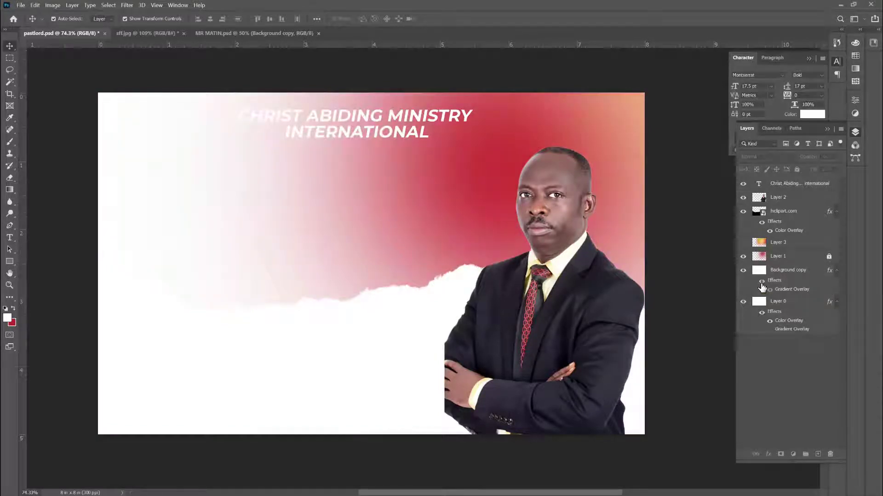
click(761, 281)
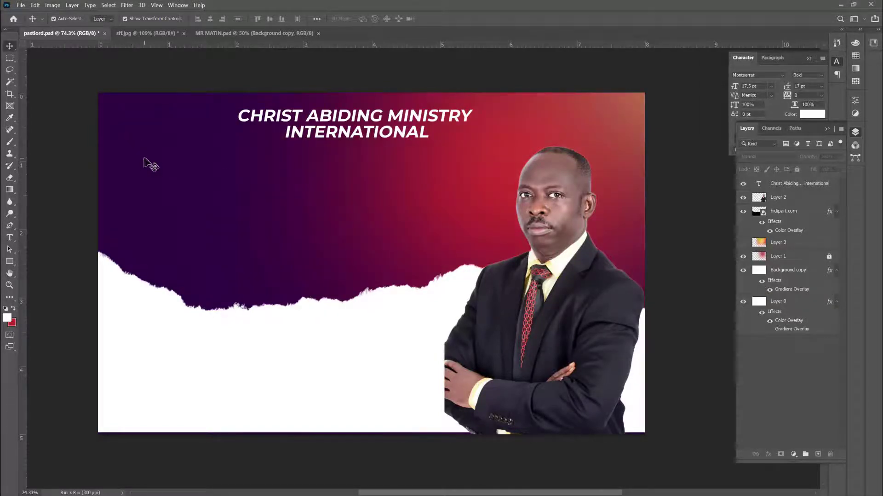
Step: Select the Background copy layer and toggle Layer 1's red gradient off and on
scroll(147, 162, up, 2)
scroll(147, 161, down, 3)
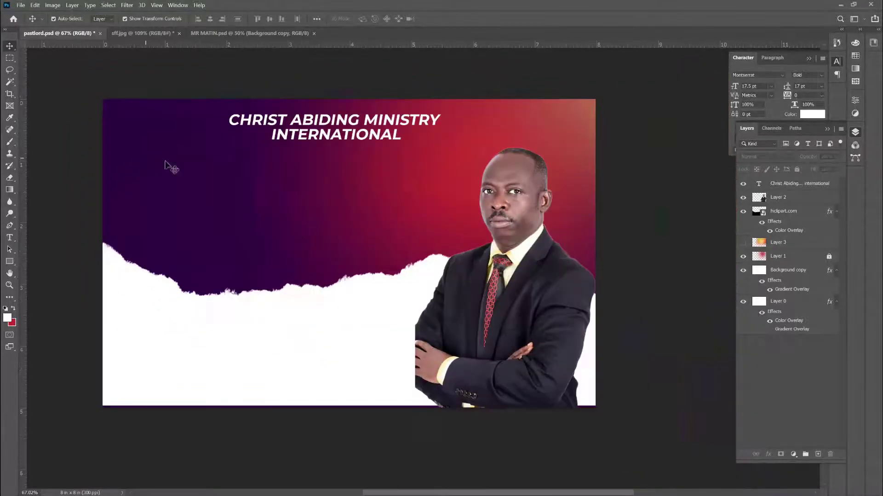
click(391, 193)
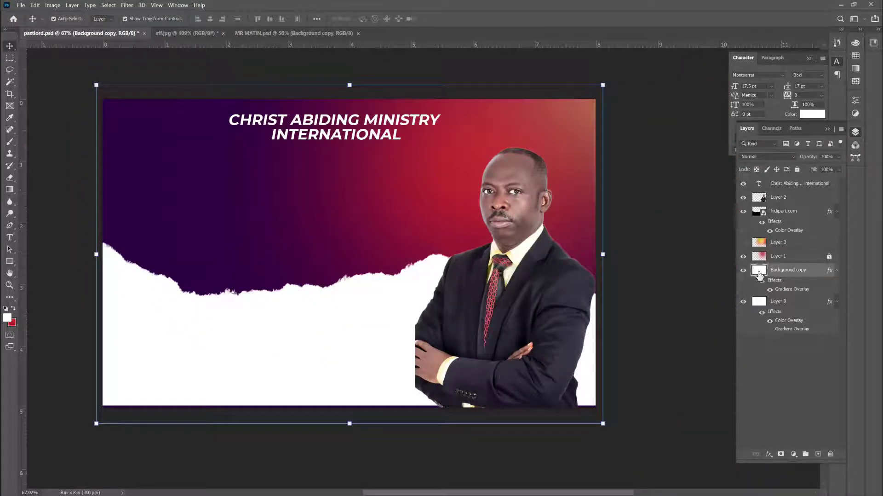
click(744, 257)
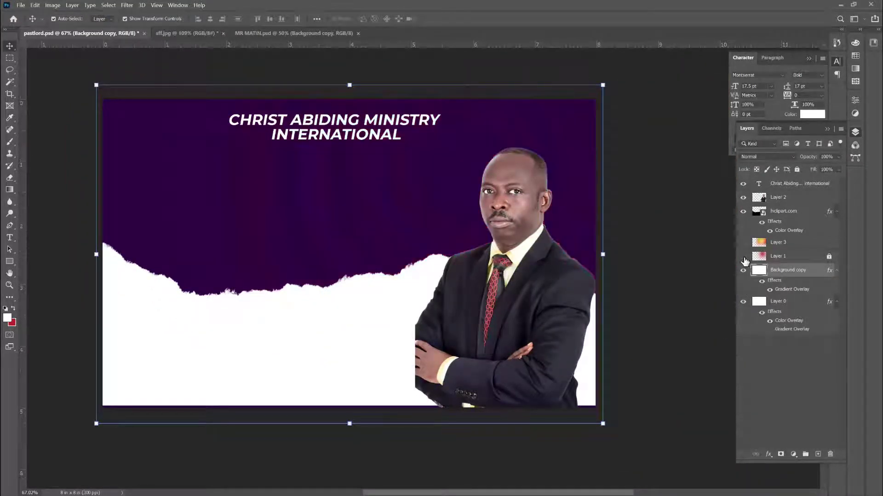
click(744, 256)
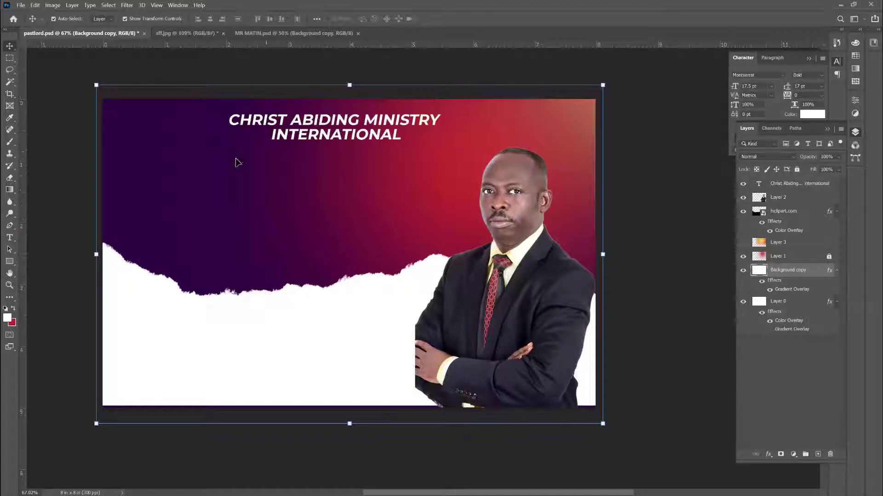
Step: Check the headline text layer, then switch to the MR MATIN.psd flyer document
click(75, 112)
scroll(138, 182, up, 1)
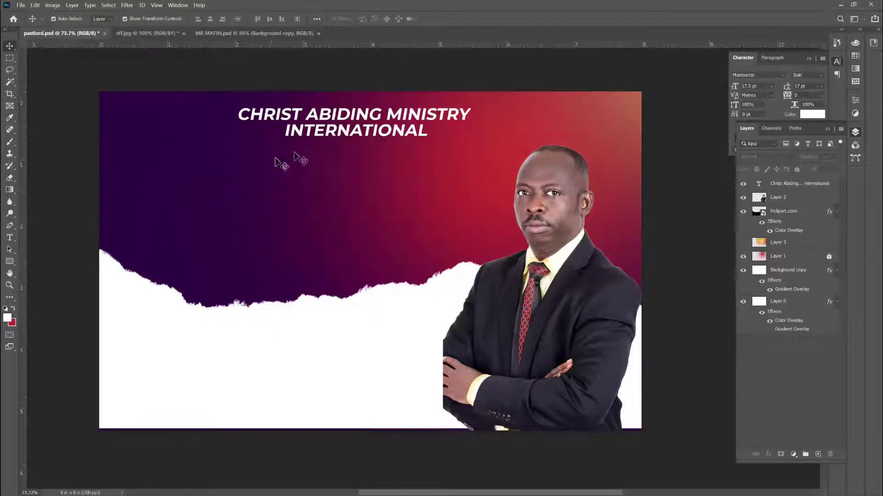
click(360, 134)
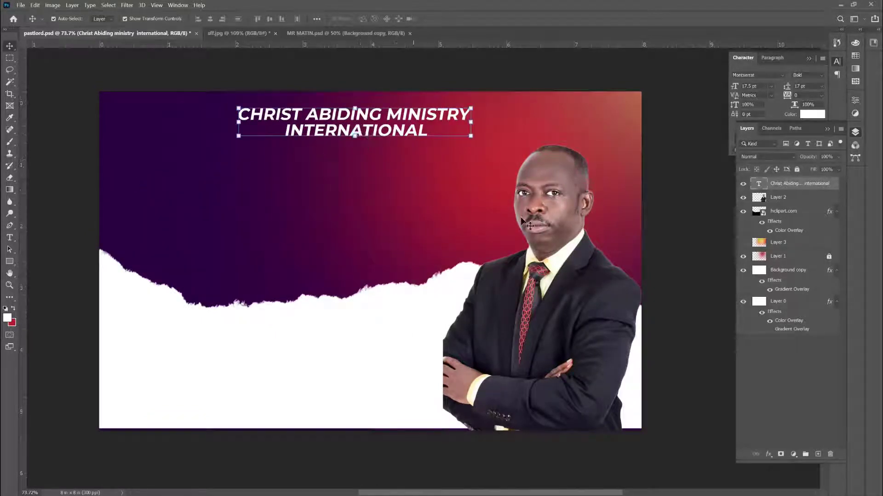
click(455, 80)
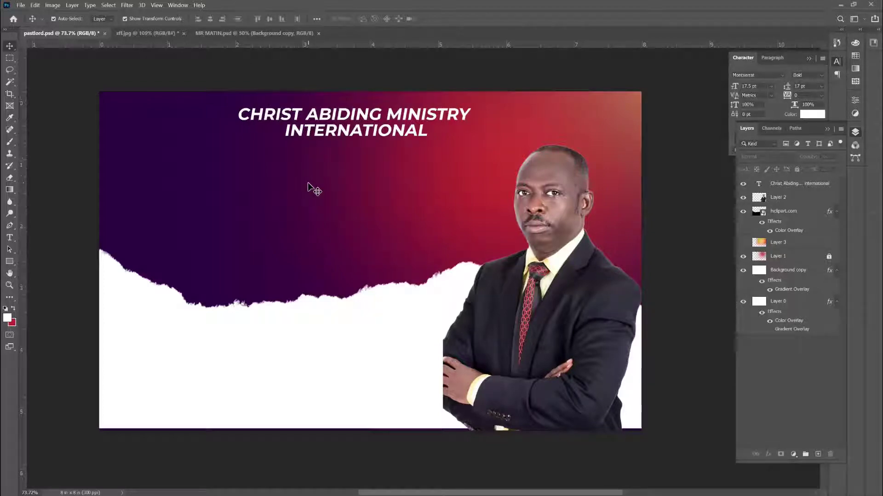
click(243, 34)
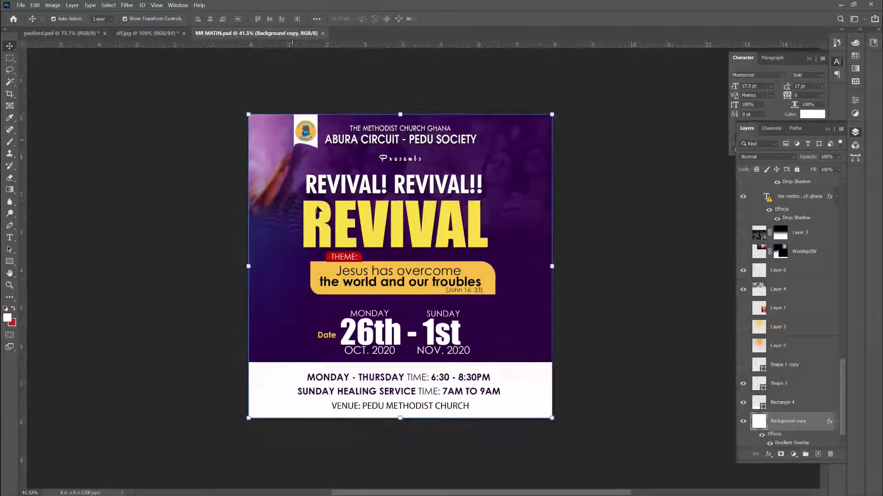
Step: Drag the flyer's Layer 4 crowd overlay into the pastlord.psd banner
scroll(386, 272, up, 2)
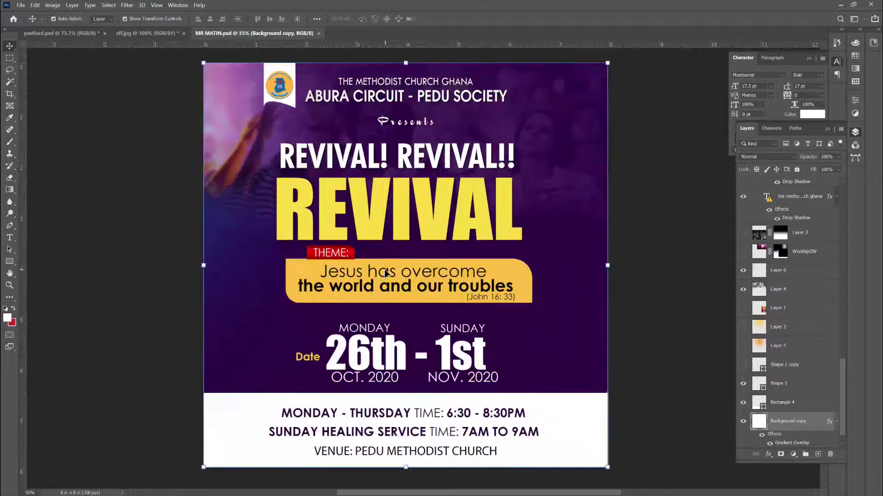
click(130, 205)
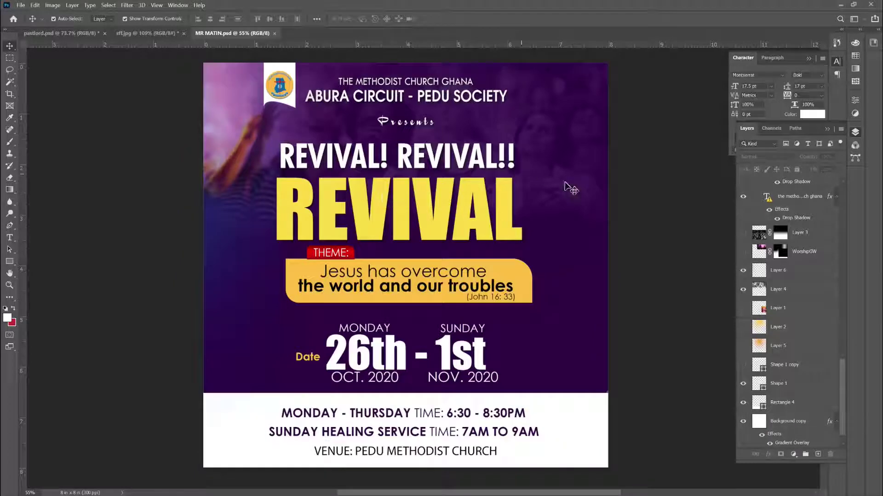
click(576, 193)
mouse_move(586, 193)
mouse_down()
mouse_move(276, 74)
mouse_move(159, 56)
mouse_up()
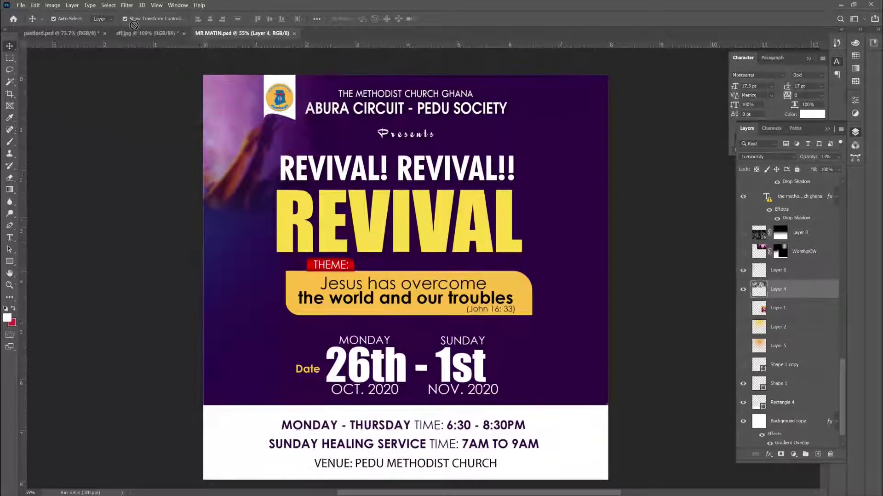
mouse_move(159, 56)
mouse_down()
mouse_move(78, 32)
mouse_move(152, 83)
mouse_up()
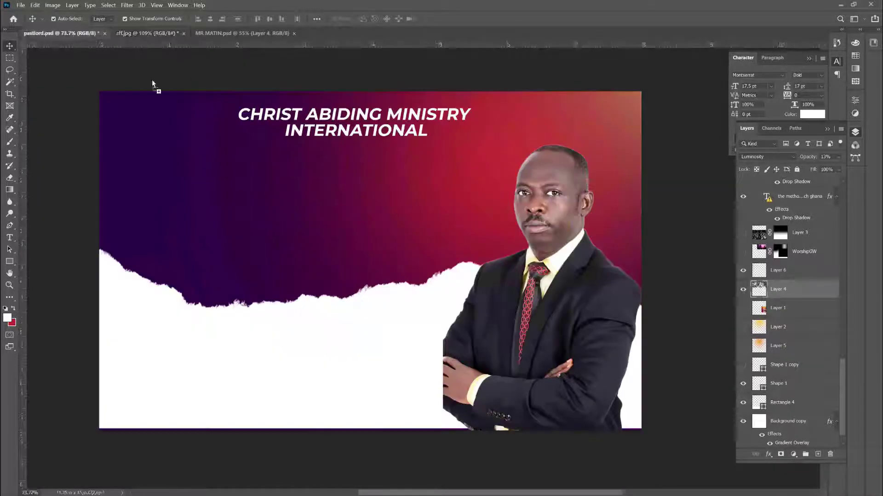
drag(364, 172, 385, 178)
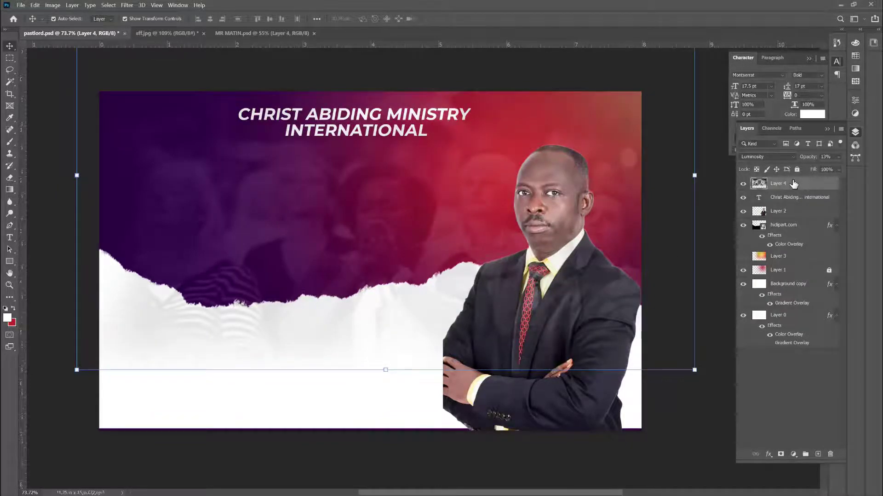
Step: Place the crowd overlay just above Layer 1 and position it on the banner
drag(787, 256, 787, 276)
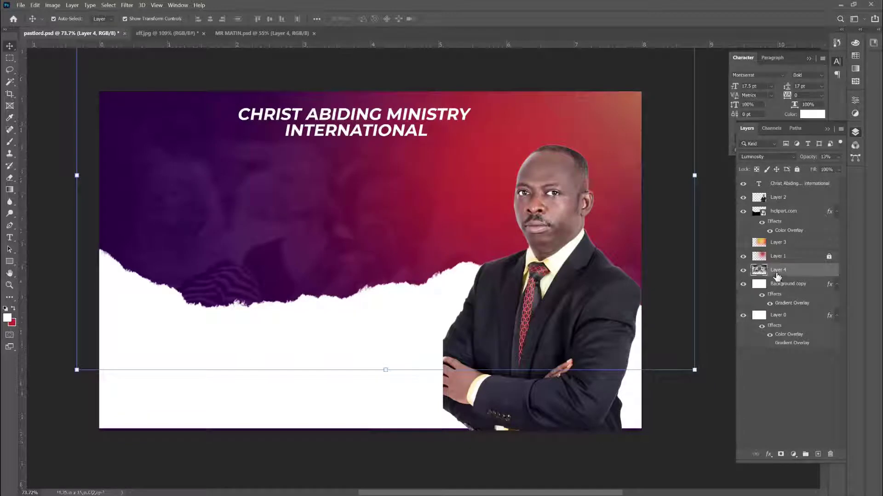
drag(780, 275, 772, 249)
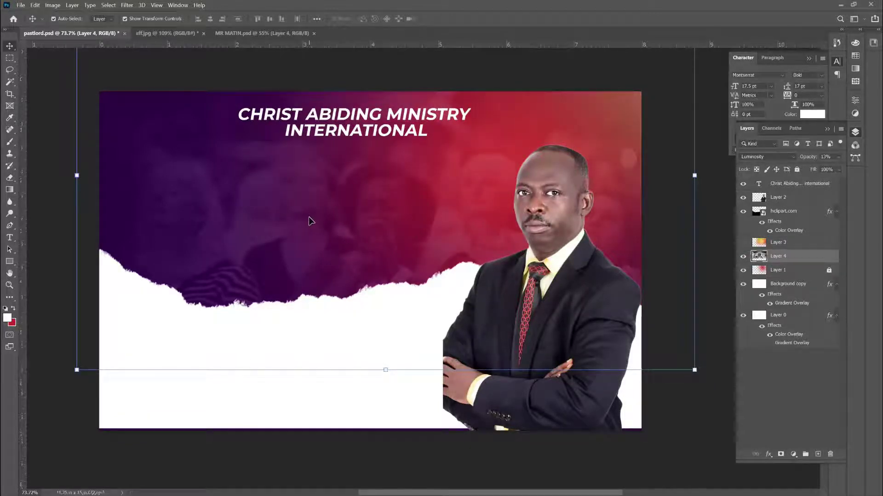
mouse_move(311, 221)
mouse_down()
mouse_move(306, 229)
mouse_move(299, 182)
mouse_up()
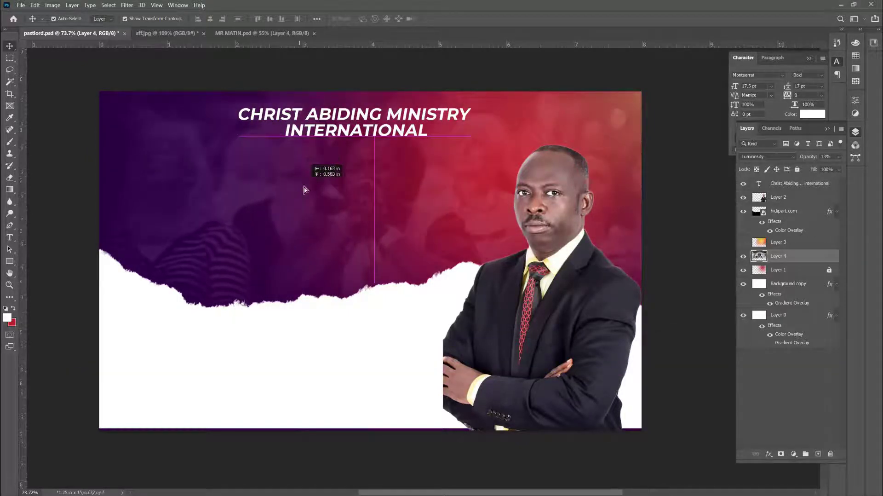
drag(299, 182, 292, 188)
Step: Raise the crowd overlay layer's opacity to 27%
scroll(290, 189, down, 1)
scroll(290, 188, down, 2)
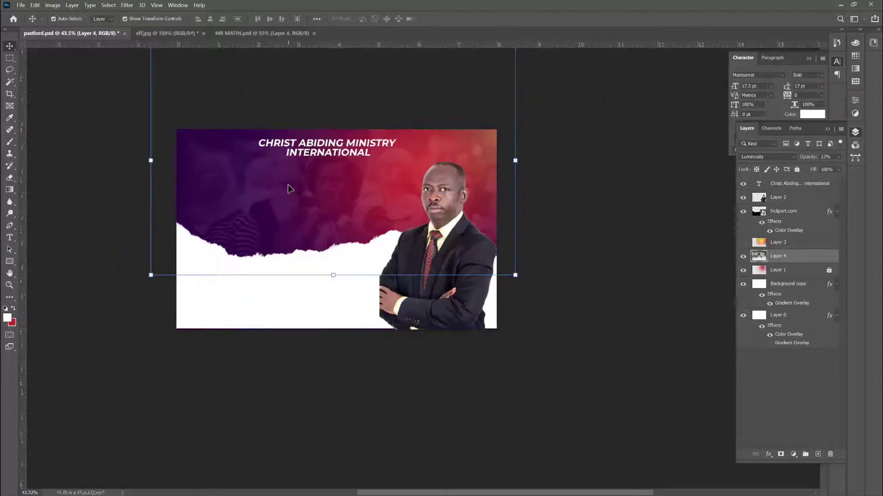
scroll(207, 199, up, 2)
scroll(206, 189, up, 1)
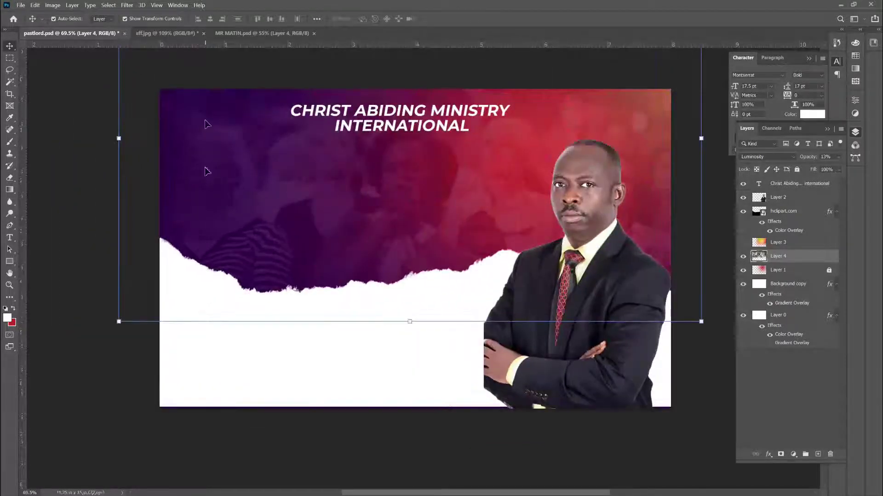
click(202, 81)
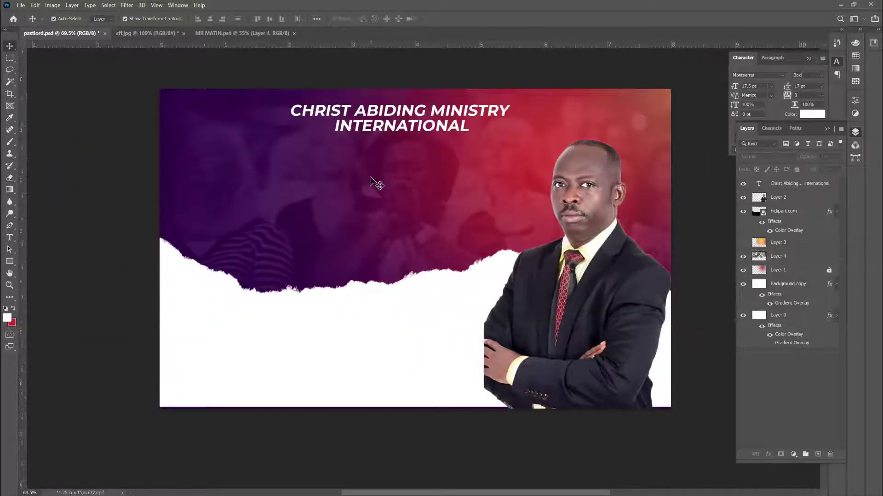
click(406, 208)
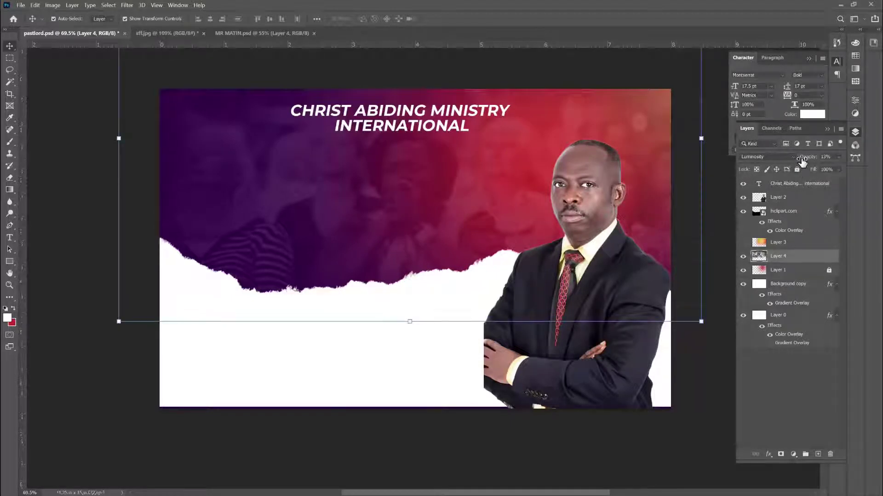
drag(803, 160, 806, 161)
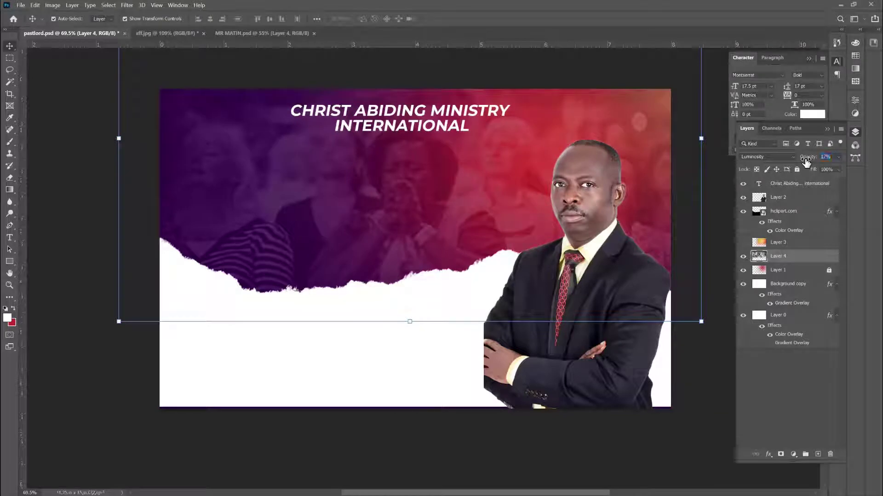
click(293, 82)
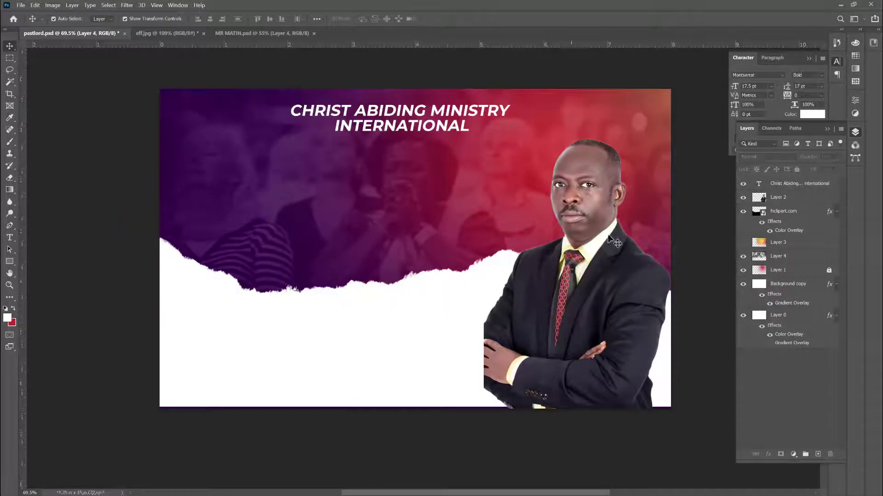
scroll(661, 230, up, 1)
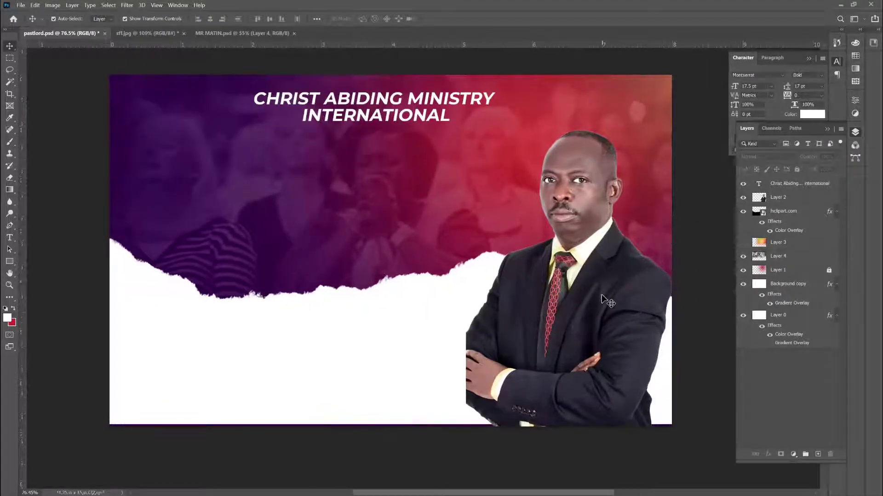
Step: Mask the pastor's photo layer and fade its left edge with a black-to-white gradient
click(474, 372)
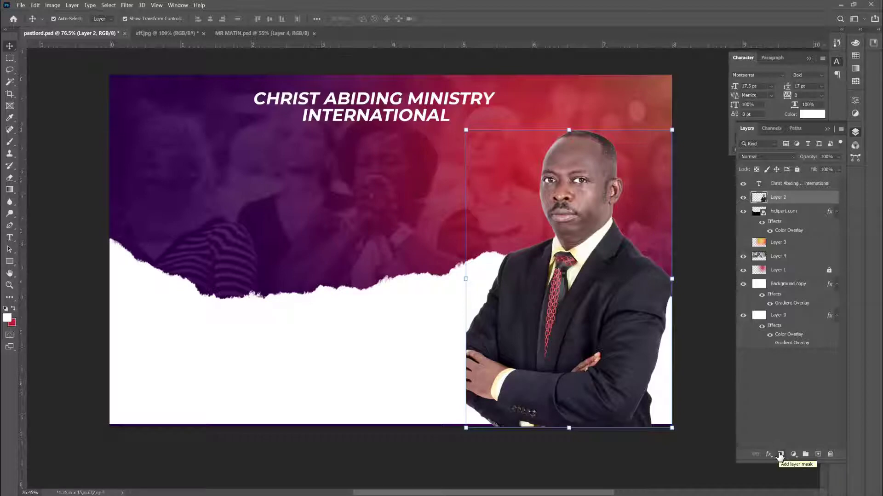
click(781, 454)
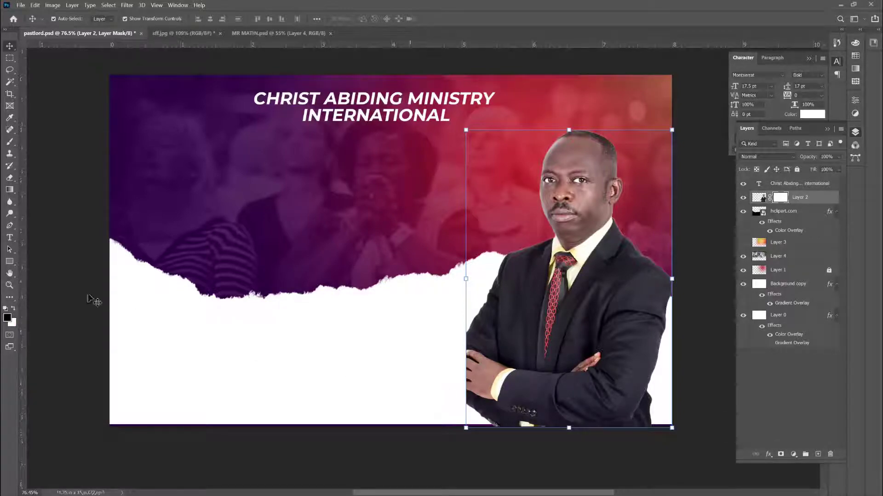
click(9, 190)
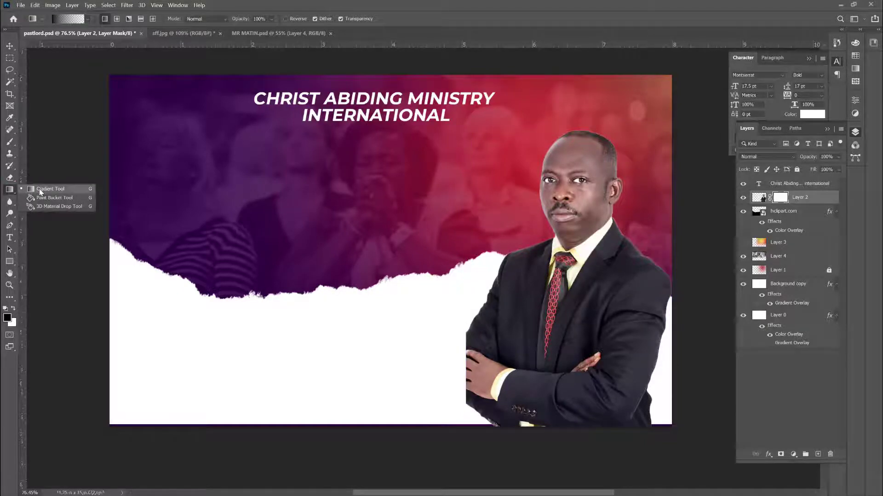
click(46, 189)
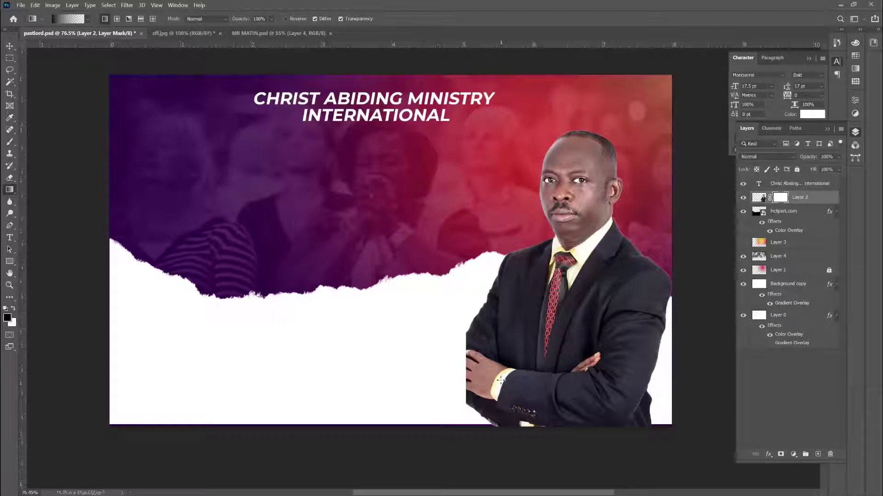
mouse_move(500, 379)
mouse_down()
mouse_move(475, 377)
mouse_move(493, 375)
mouse_move(486, 371)
mouse_up()
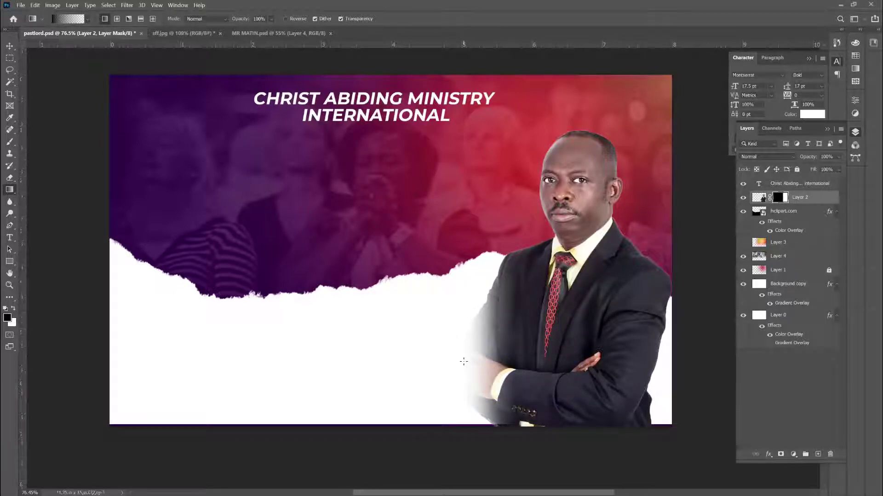
key(v)
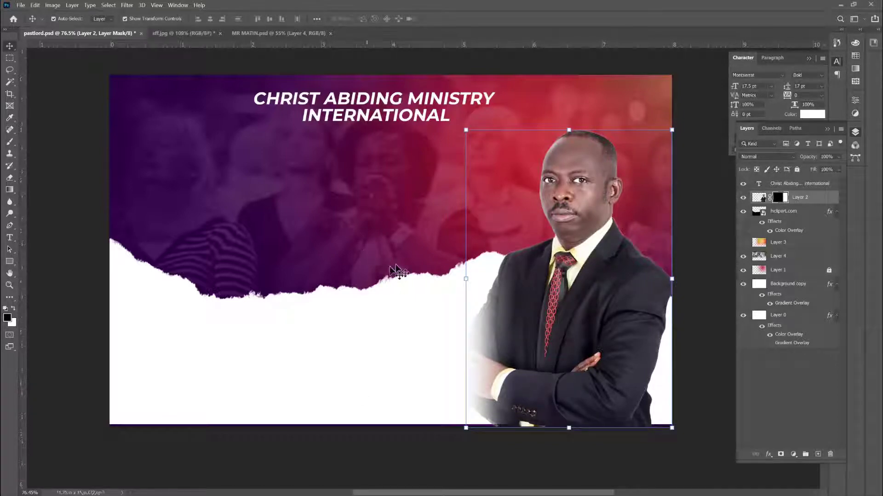
click(96, 184)
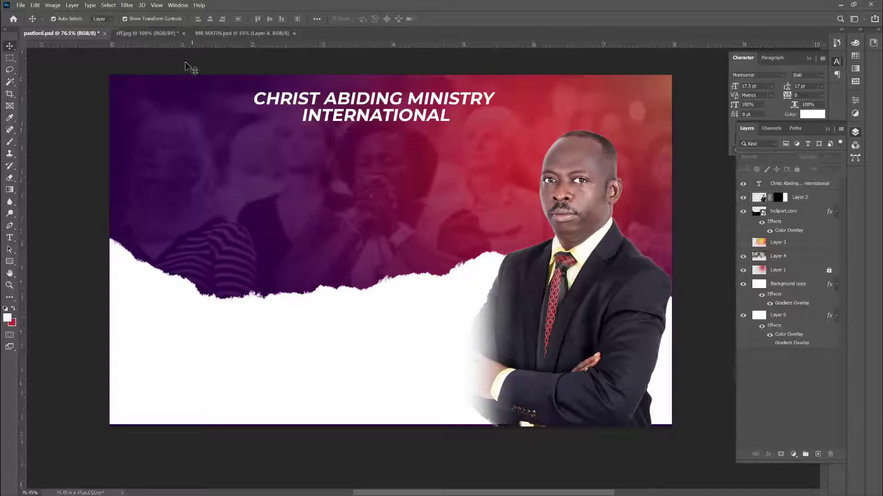
Step: Drag Layer 0's young clergyman from sff.jpg into the banner's left side
click(152, 33)
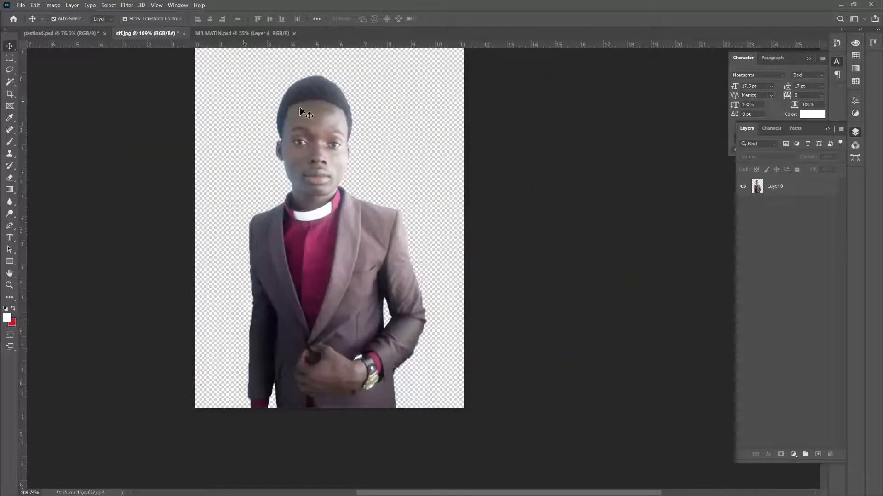
click(314, 110)
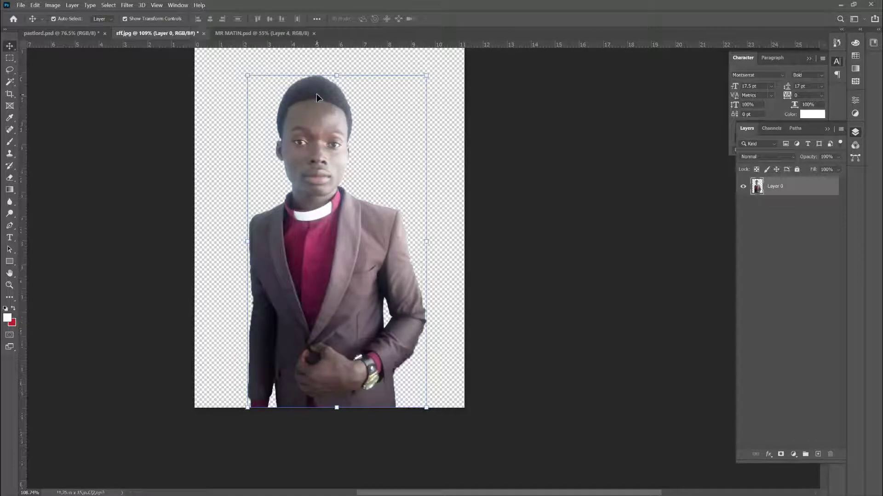
drag(276, 82, 59, 36)
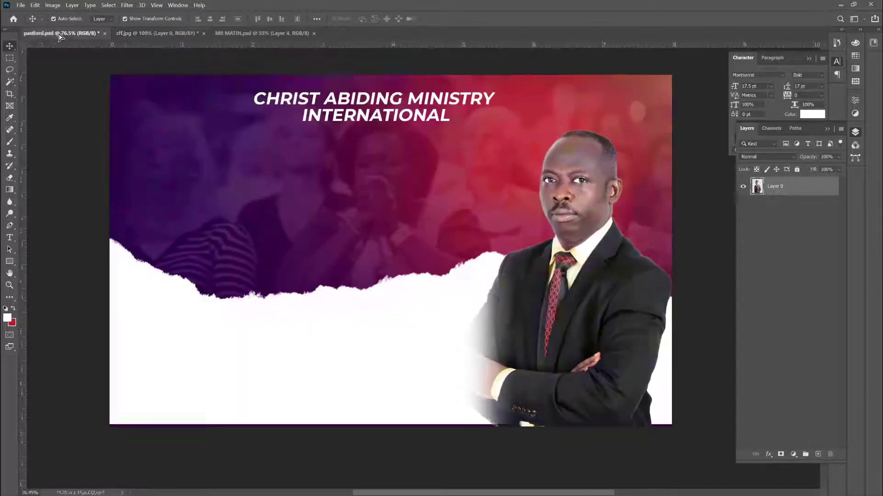
mouse_move(216, 214)
mouse_down()
mouse_move(220, 223)
mouse_move(196, 266)
mouse_up()
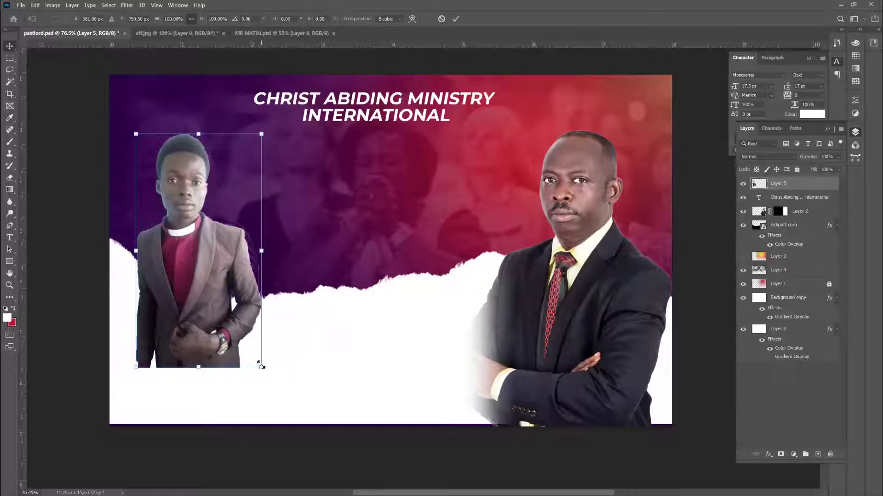
Step: Enlarge the young clergyman with Free Transform and position him on the left
mouse_move(261, 365)
mouse_down()
mouse_move(283, 430)
mouse_move(304, 450)
mouse_up()
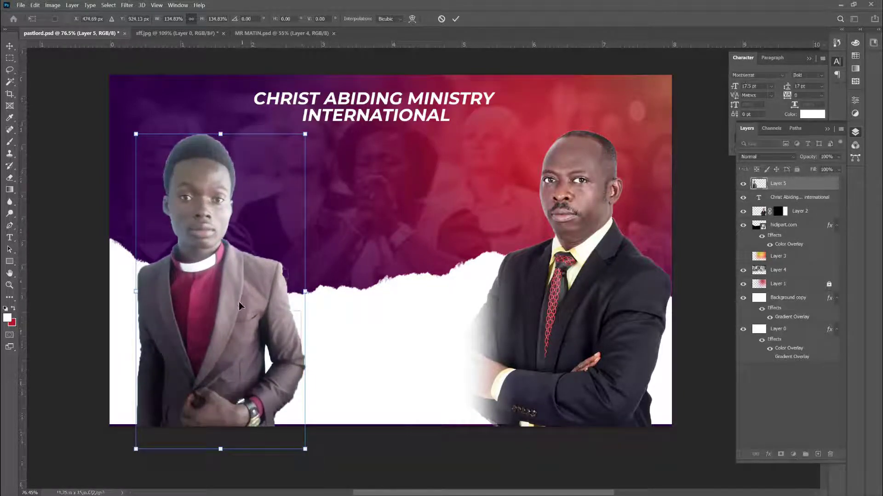
scroll(249, 228, down, 3)
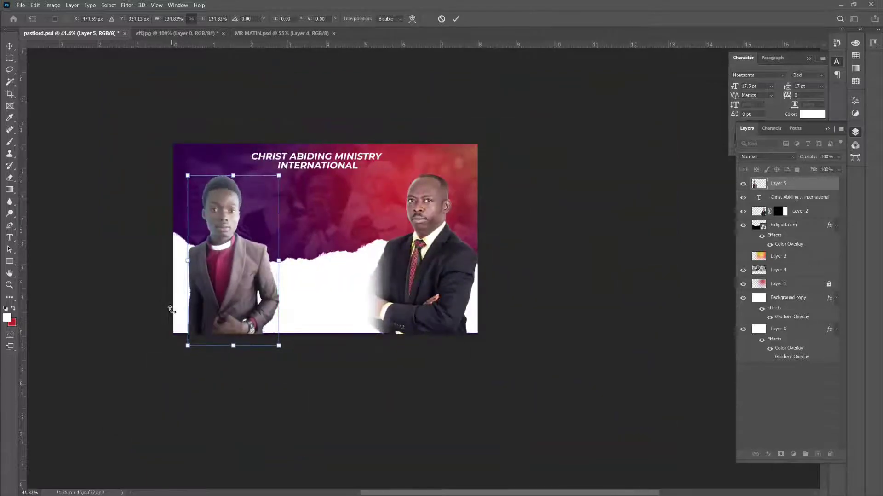
drag(187, 345, 180, 359)
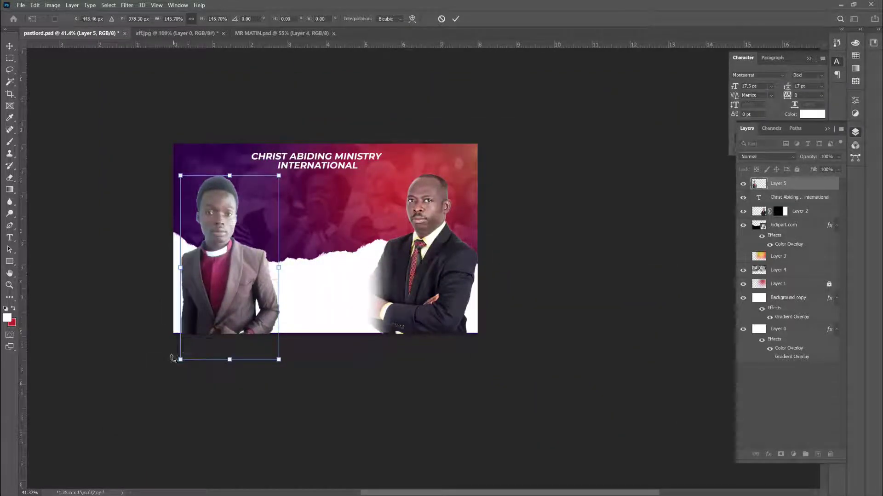
drag(208, 319, 201, 319)
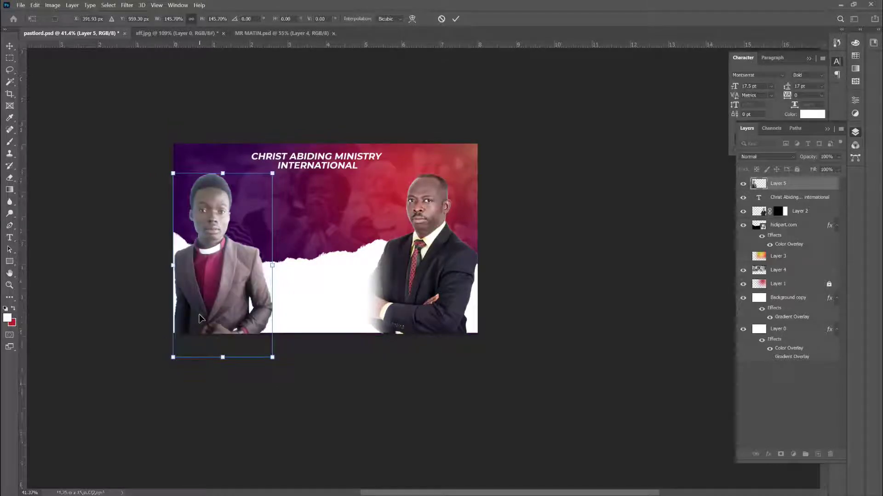
key(Return)
scroll(203, 282, up, 5)
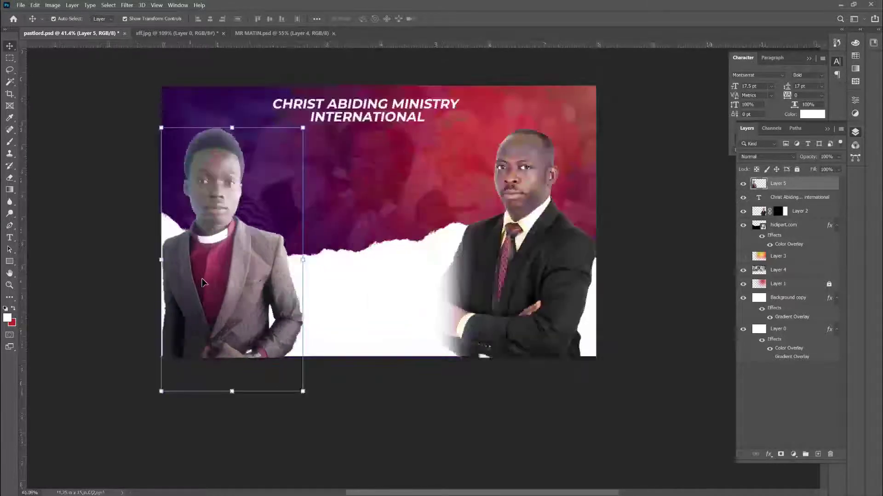
scroll(231, 348, down, 2)
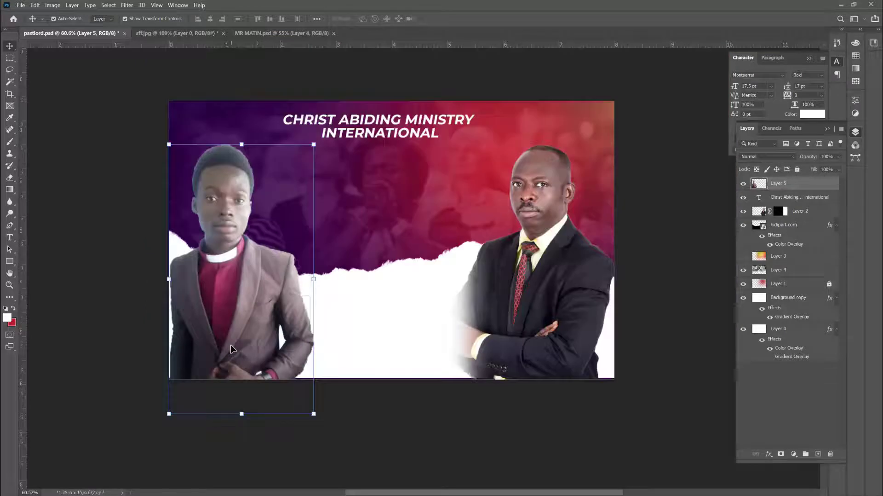
Step: Add a new empty Layer 6 above Layer 1
click(136, 141)
click(230, 186)
click(781, 284)
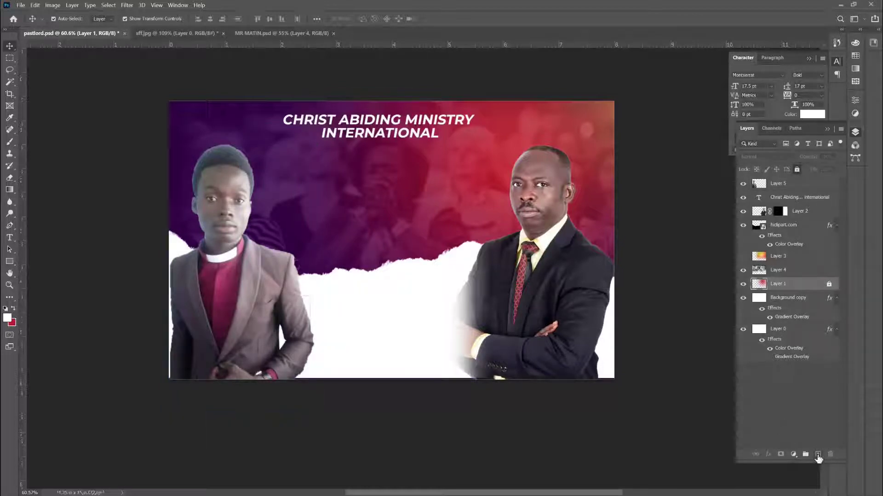
click(818, 454)
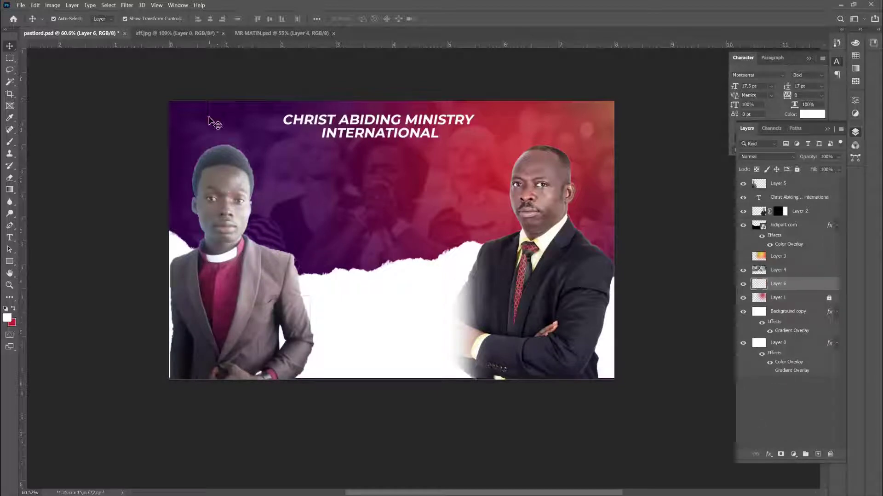
Step: Dab one soft white brush stroke behind the young man's head on Layer 6
scroll(220, 147, up, 3)
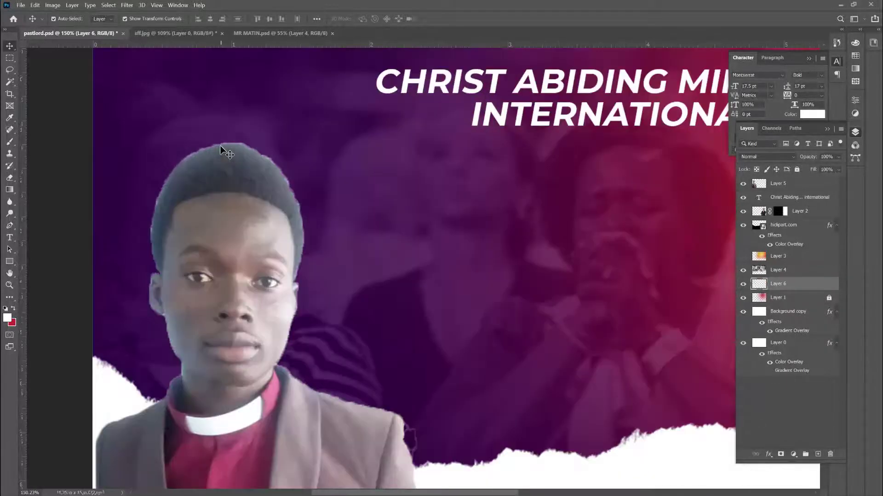
scroll(221, 147, down, 2)
scroll(221, 146, down, 1)
scroll(220, 146, up, 1)
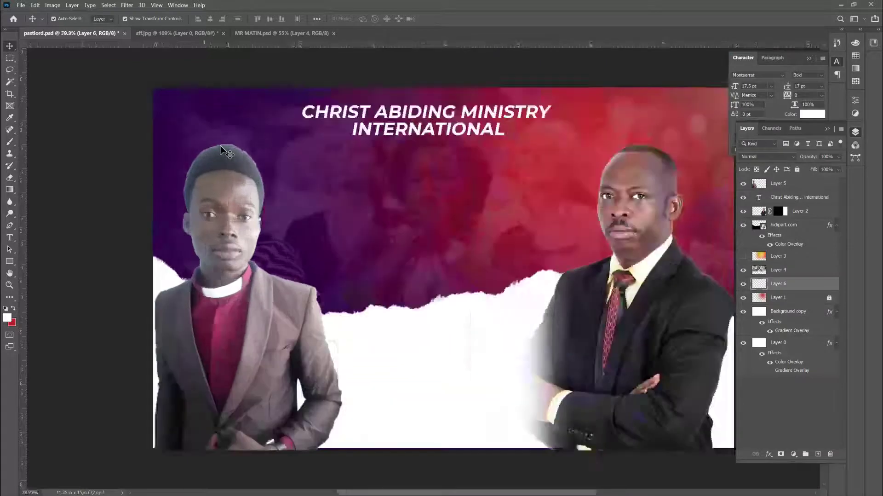
scroll(221, 148, up, 1)
scroll(220, 147, down, 2)
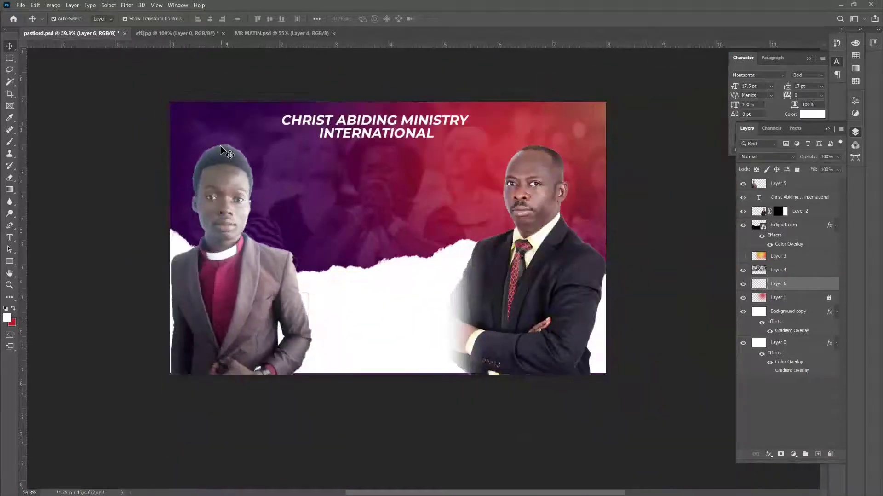
key(b)
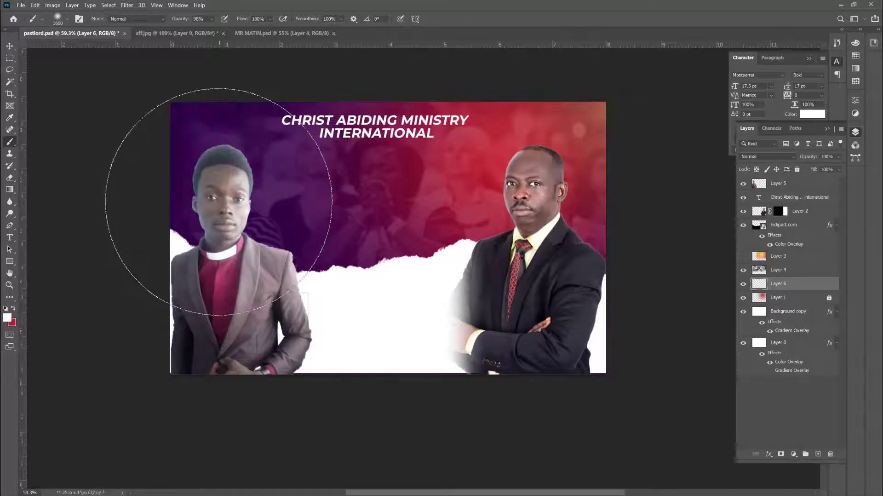
key(bracketright)
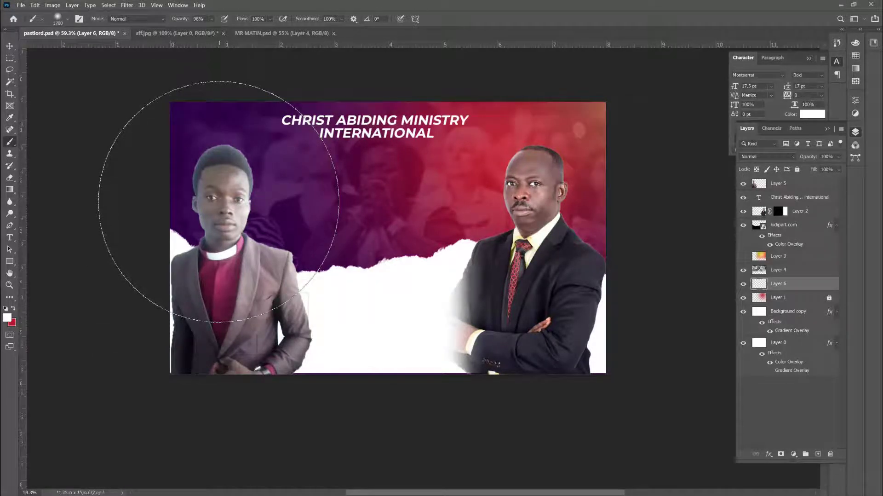
key(bracketleft)
key(bracketleft)
key(bracketleft)
key(bracketleft)
key(bracketleft)
key(bracketleft)
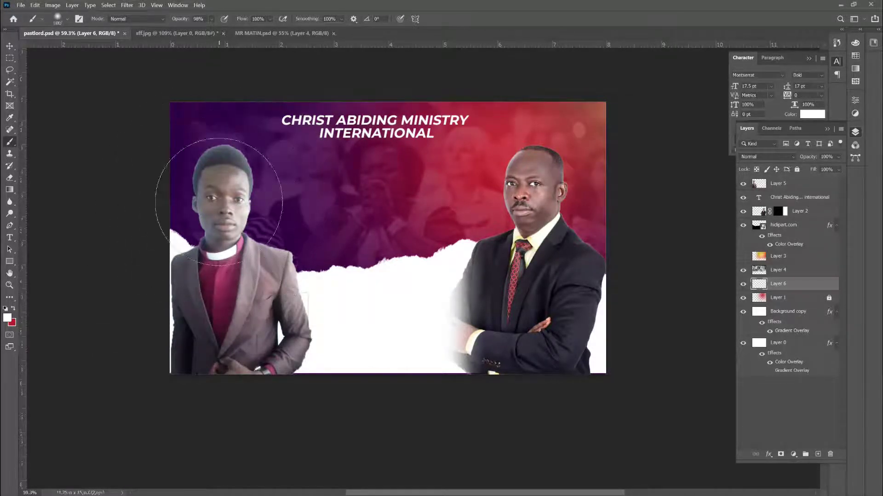
key(bracketleft)
key(bracketleft)
click(216, 181)
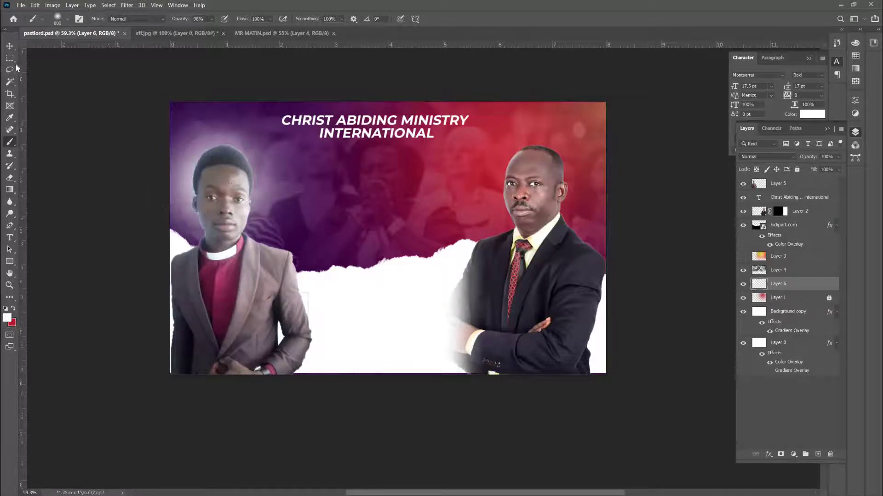
click(10, 46)
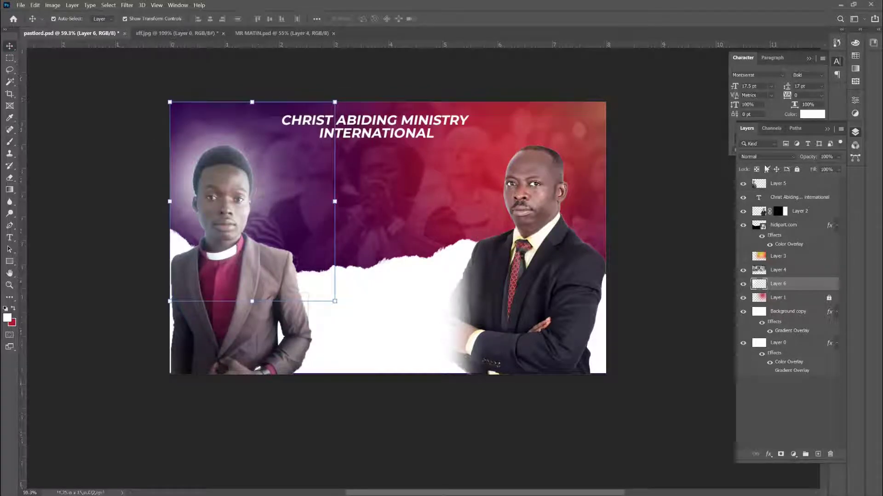
Step: Set the Layer 6 glow to 73% opacity and scale it up to about 111%
drag(807, 160, 795, 158)
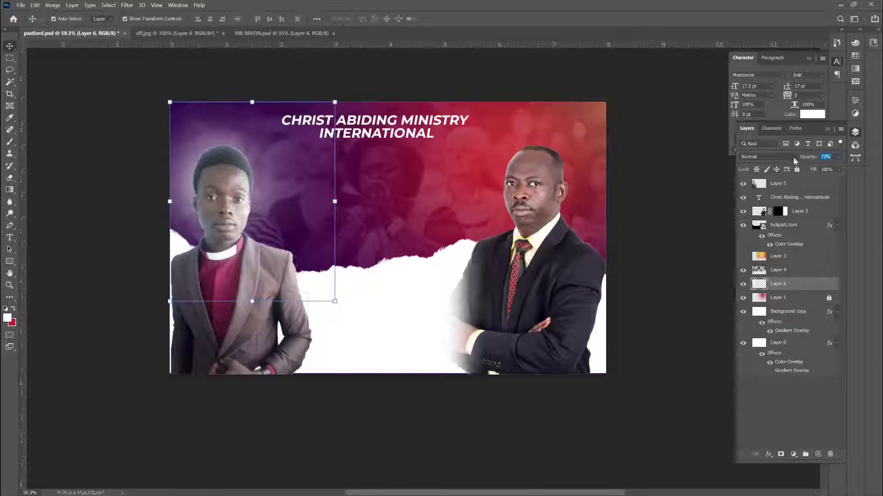
key(Return)
drag(335, 202, 353, 210)
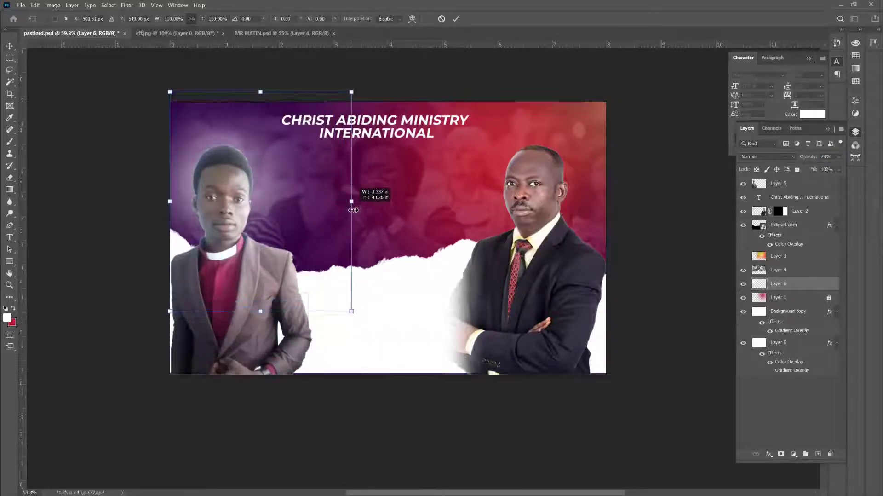
key(Return)
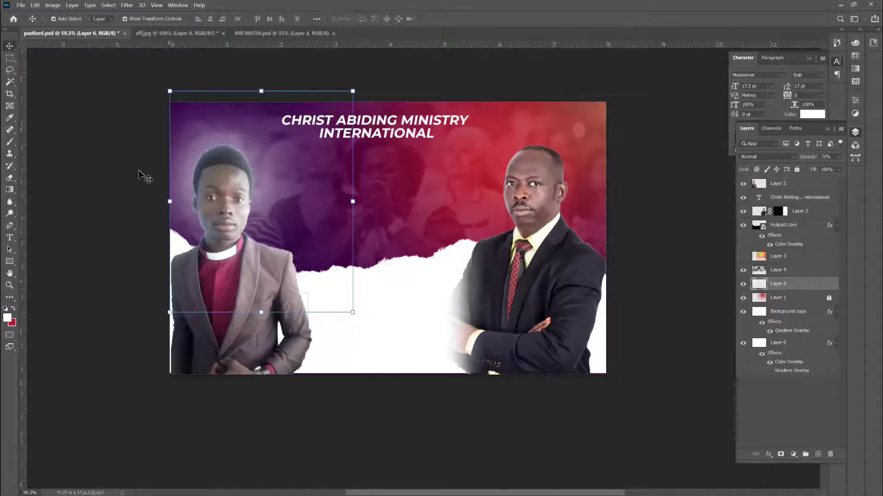
click(137, 171)
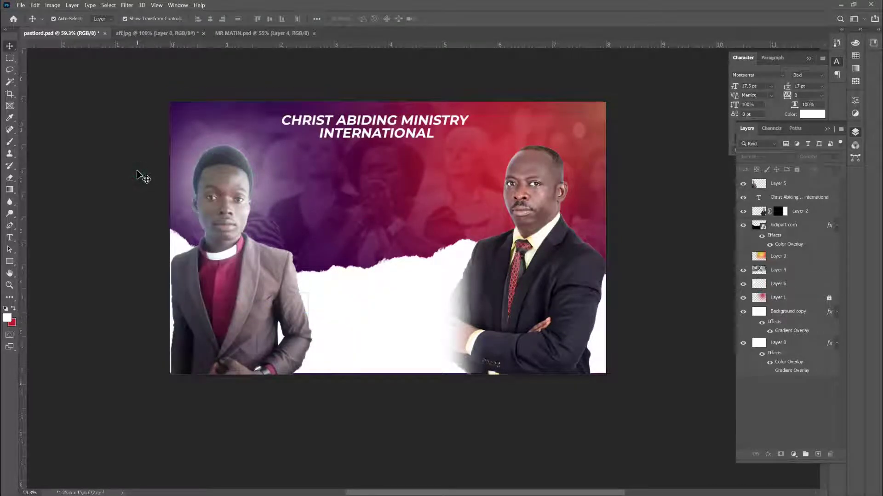
Step: Shrink the suited man's photo slightly and move it down and right
click(483, 287)
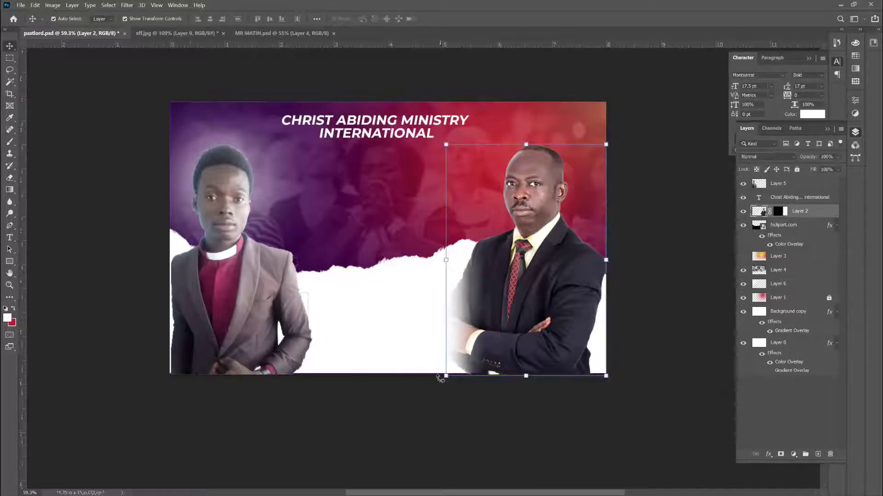
click(446, 376)
drag(446, 377, 477, 365)
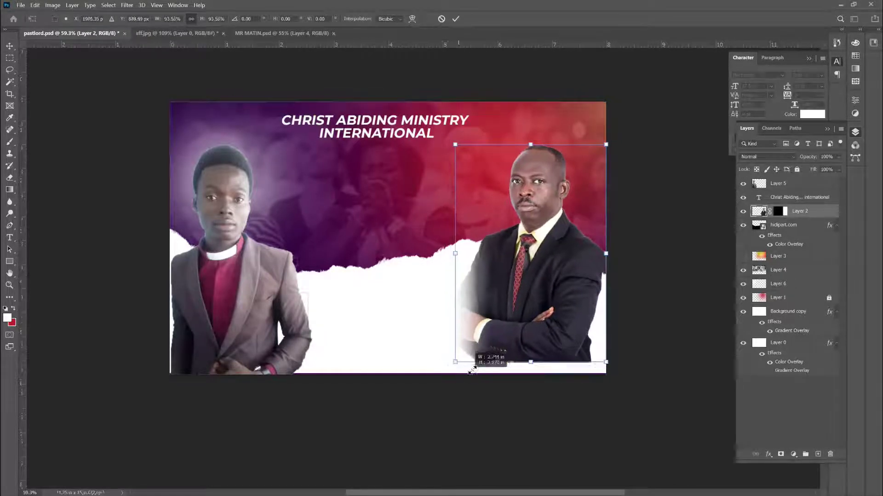
drag(510, 339, 514, 360)
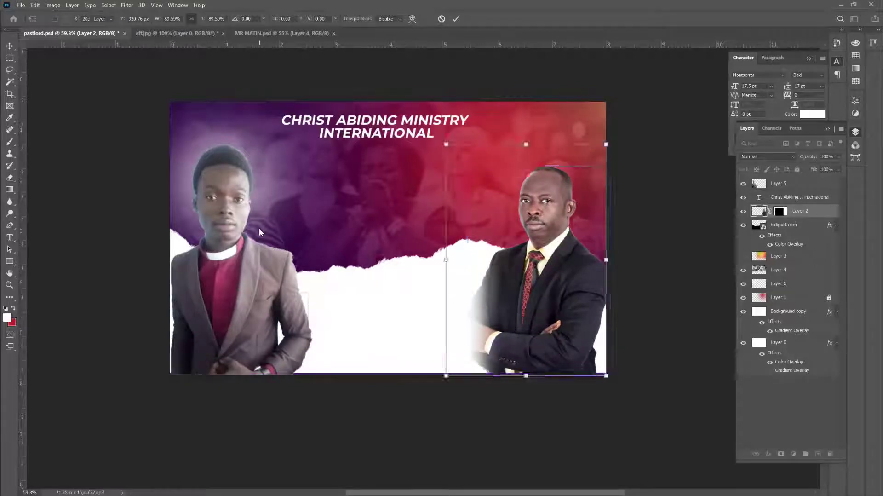
key(Return)
Step: Lock Layer 4 completely with the Lock All icon
click(222, 276)
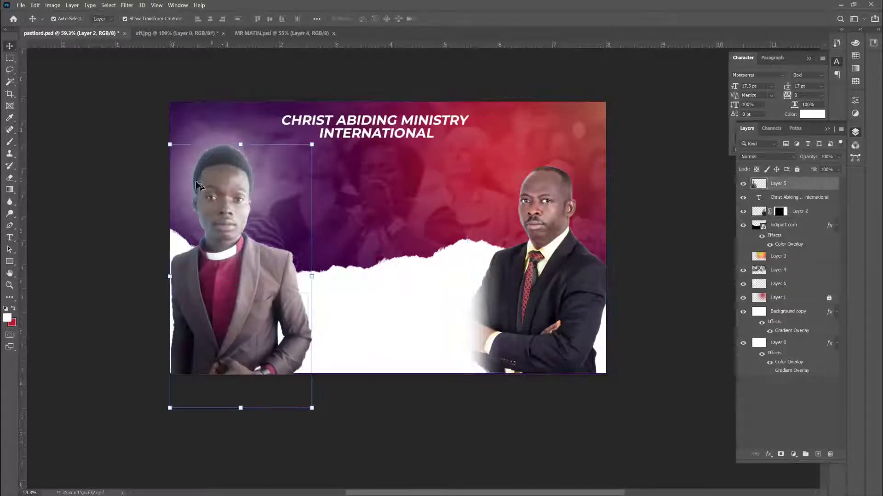
shift+click(179, 172)
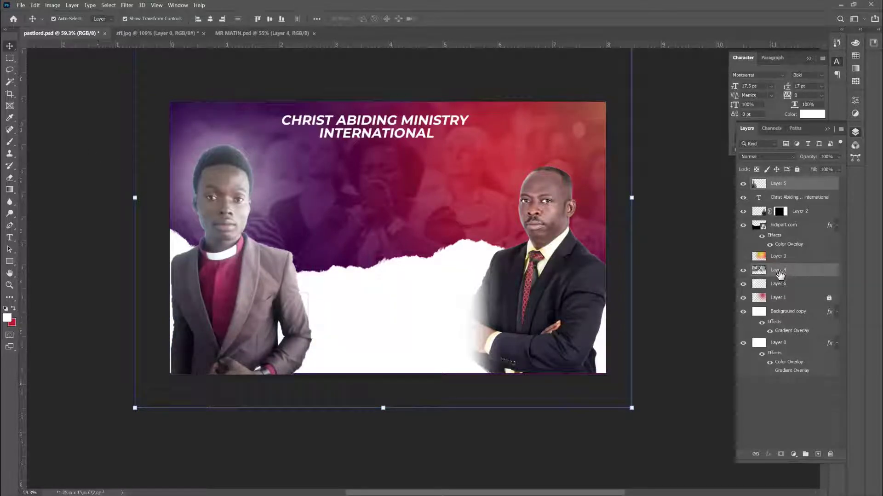
click(779, 271)
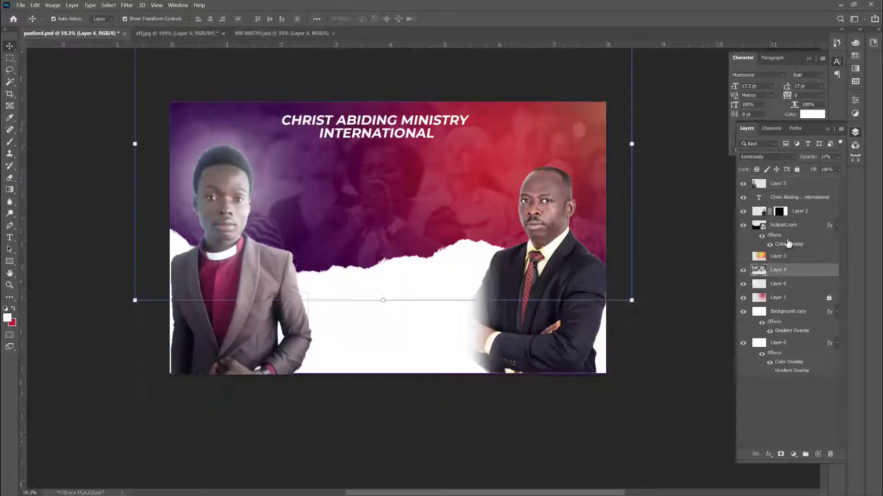
click(797, 169)
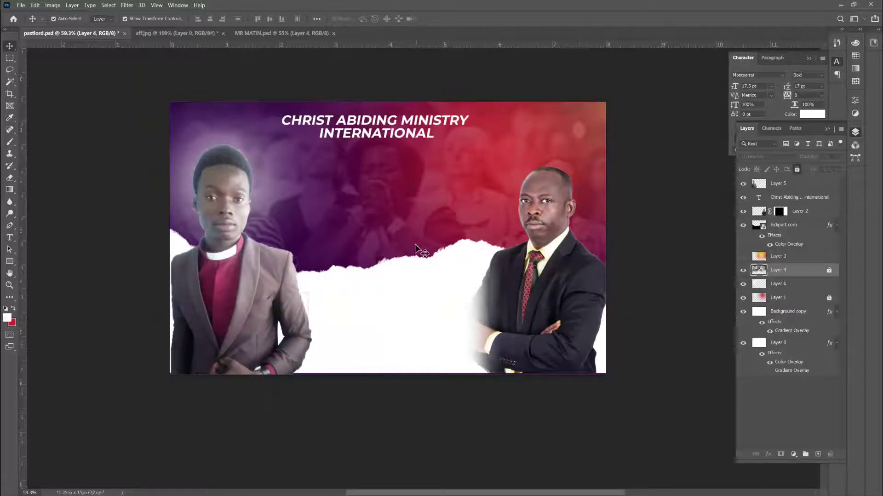
Step: Enlarge the young clergyman's photo to about 114%
click(230, 184)
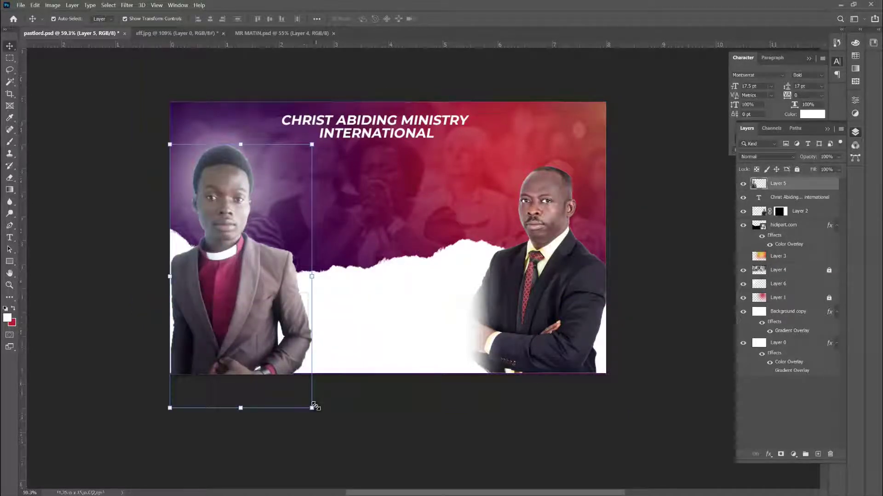
drag(312, 408, 331, 445)
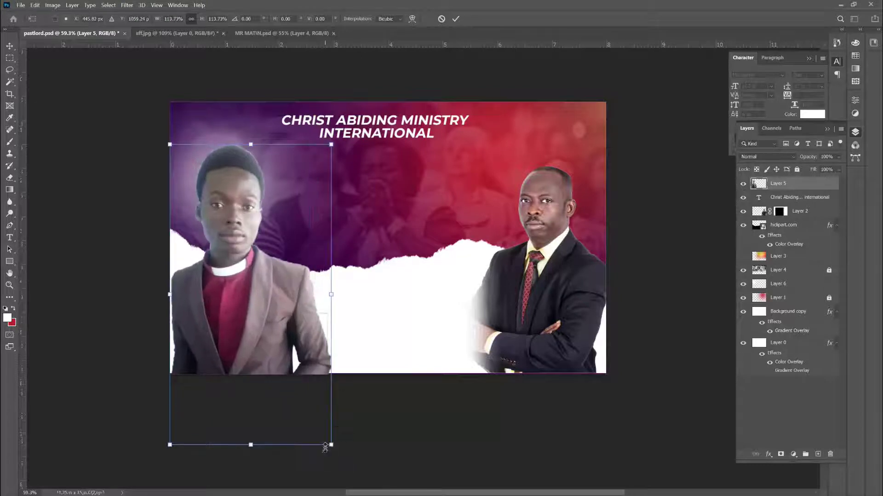
key(Return)
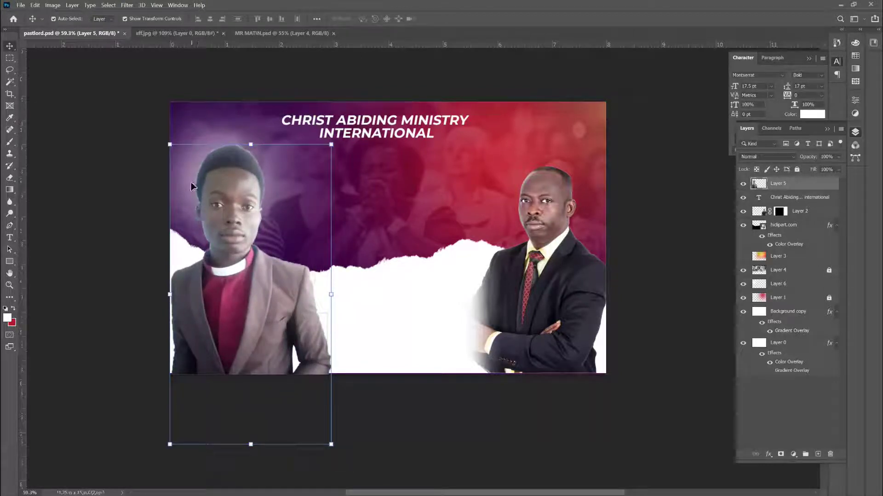
click(191, 186)
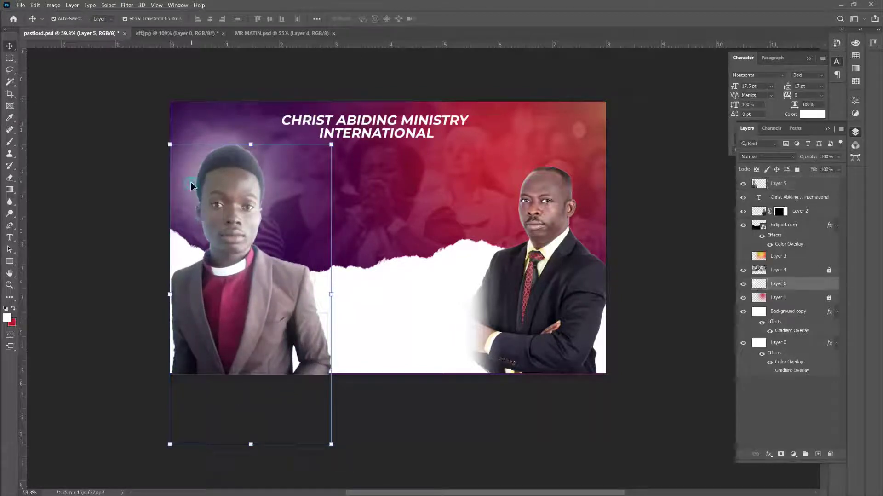
click(96, 163)
scroll(357, 239, up, 3)
scroll(356, 239, down, 1)
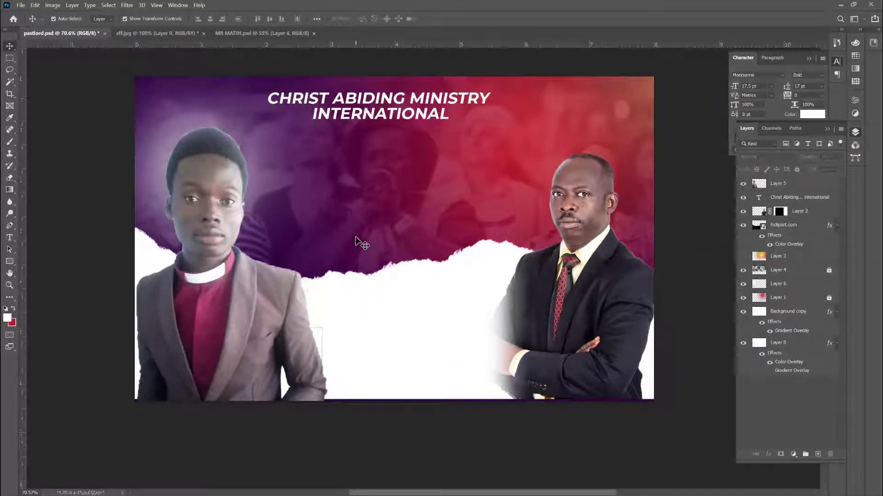
Step: Nudge the headline text slightly up and to the right
click(361, 121)
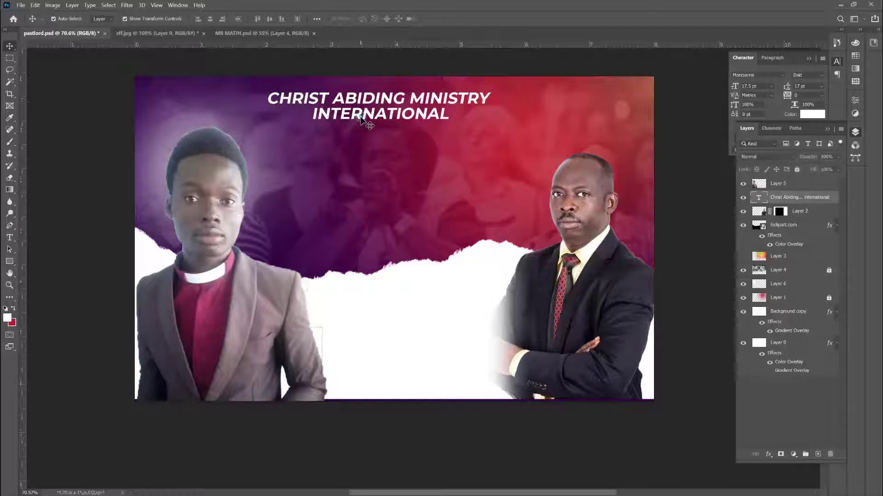
drag(361, 121, 373, 119)
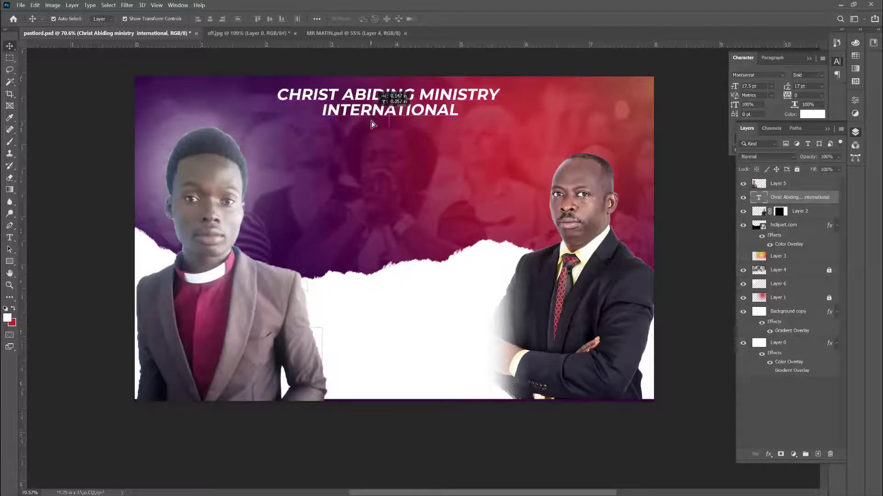
drag(372, 119, 378, 114)
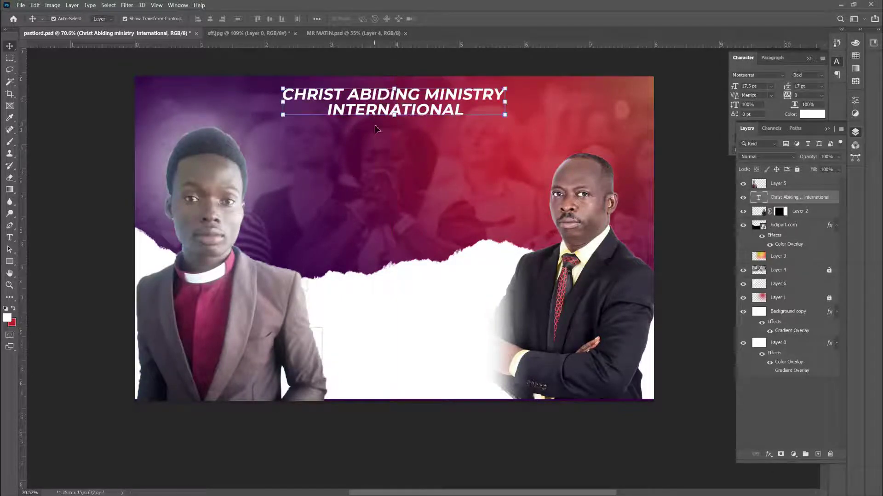
click(366, 443)
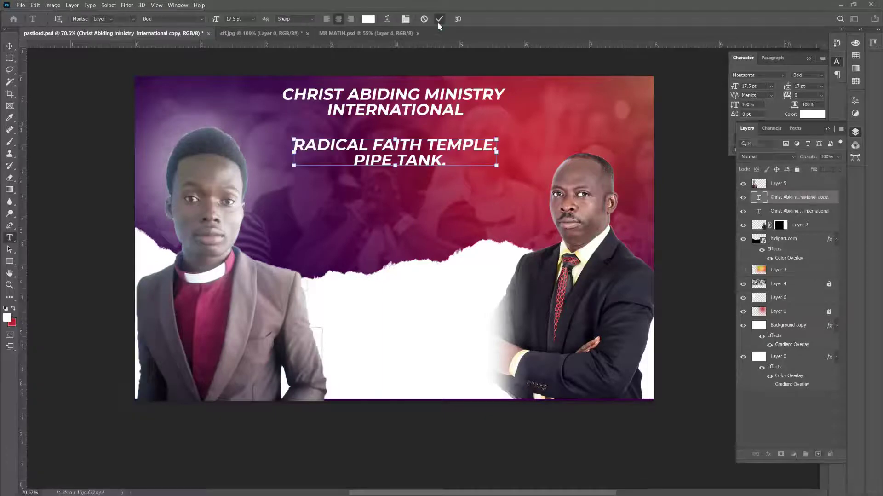
Step: Commit the 'RADICAL FAITH TEMPLE. PIPE TANK.' subtitle, shrink it and move it under the headline
click(439, 19)
key(v)
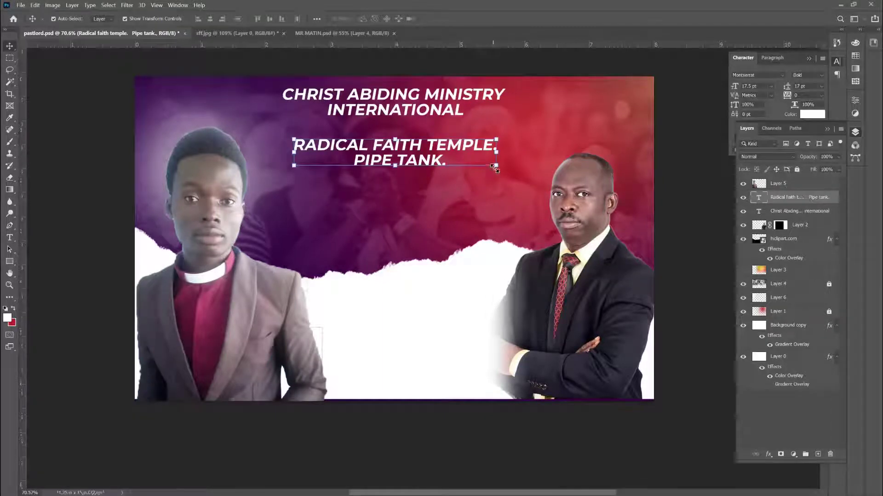
click(494, 167)
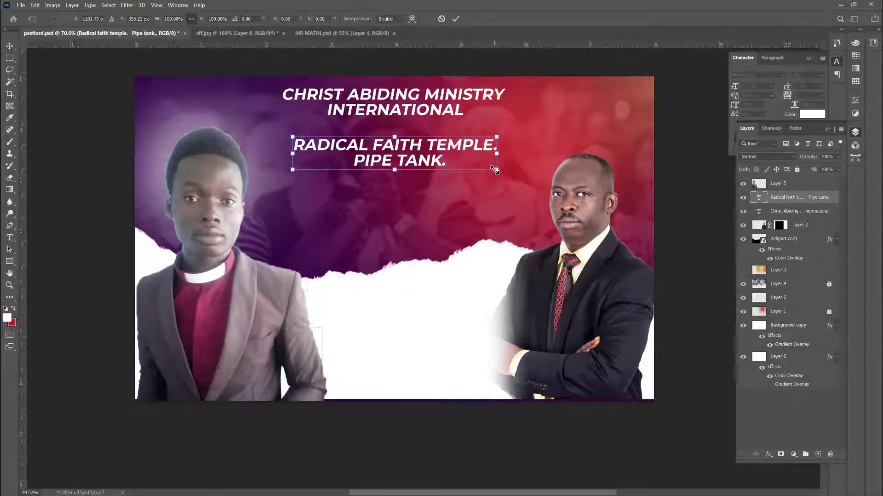
mouse_move(495, 169)
mouse_down()
mouse_move(439, 158)
mouse_move(454, 163)
mouse_up()
key(Return)
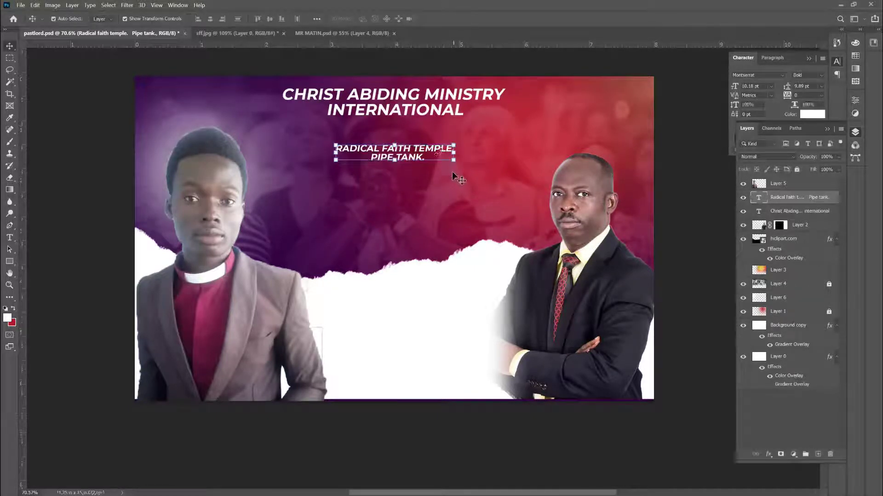
drag(412, 152, 410, 135)
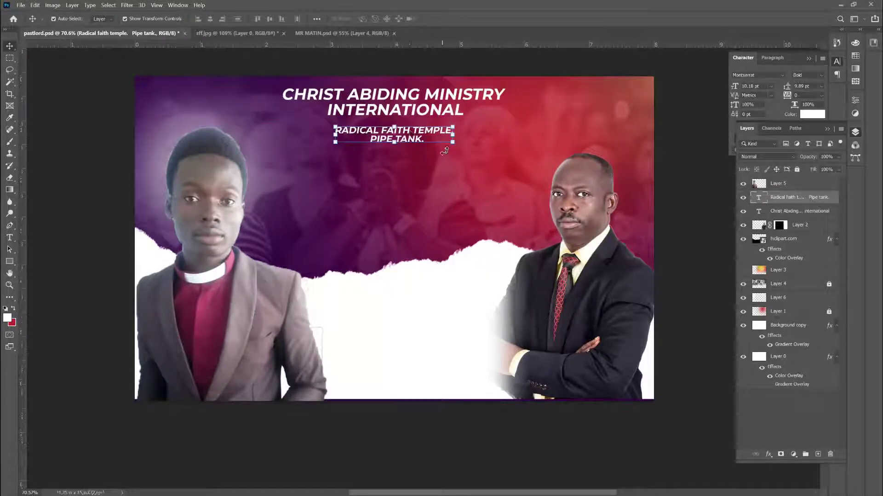
Step: Scale the main headline up slightly with Free Transform
click(419, 102)
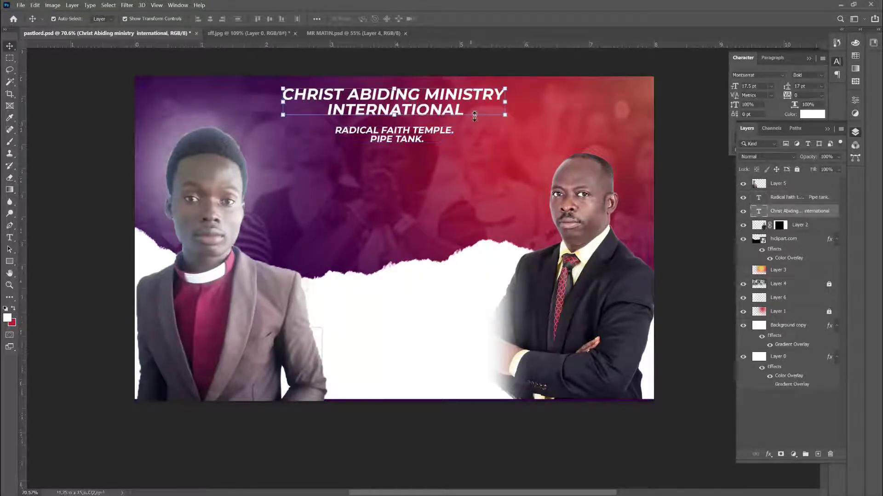
drag(503, 116, 516, 132)
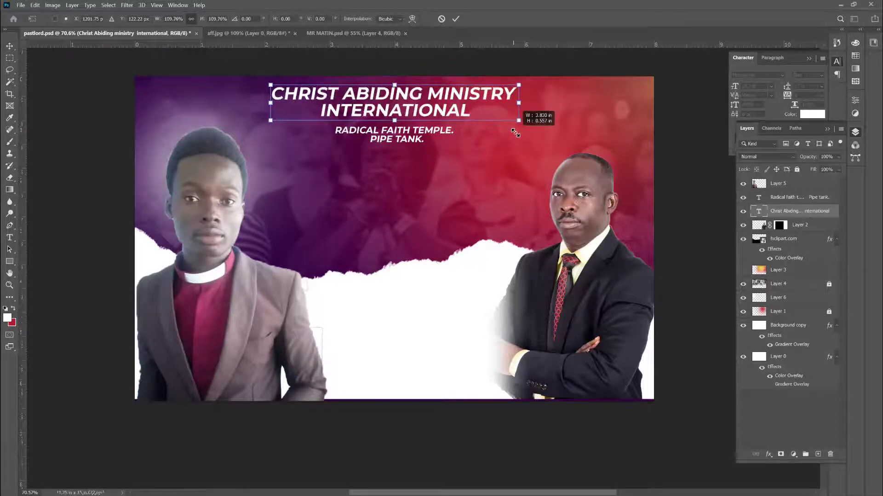
key(Return)
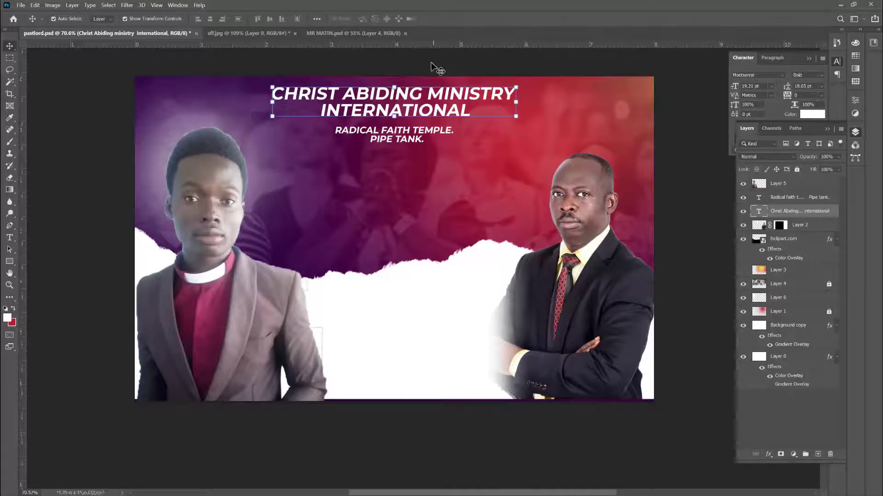
click(431, 62)
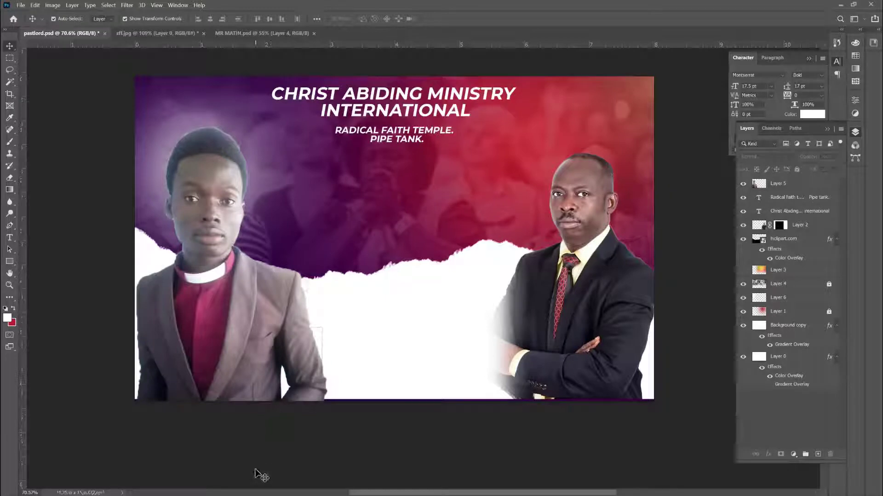
Step: Copy the line 'You are bless to worship with us.' from the WordPad notes
key(super)
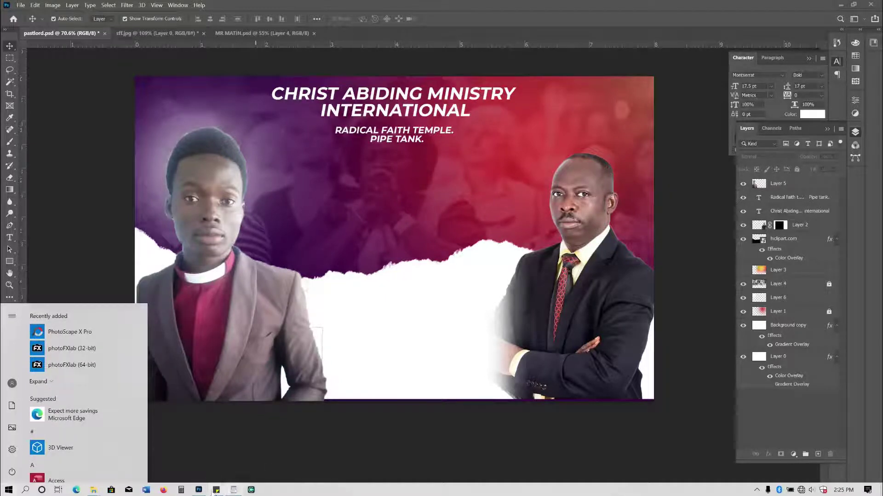
click(234, 490)
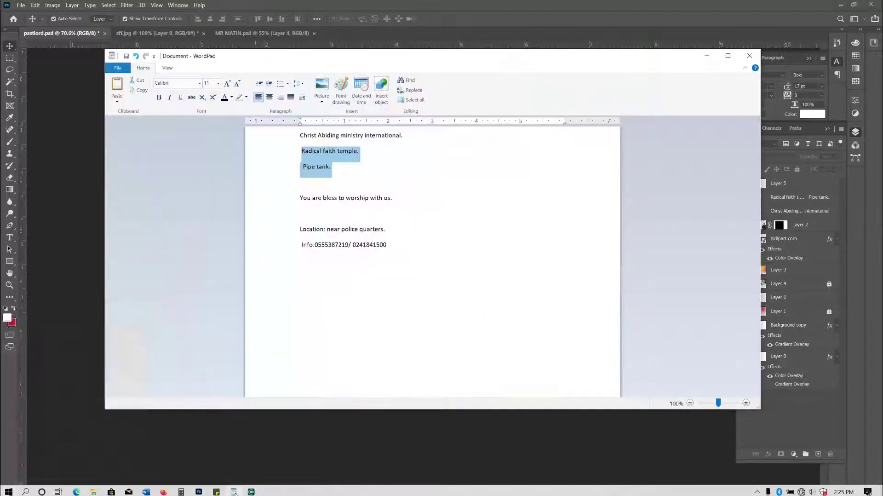
click(296, 198)
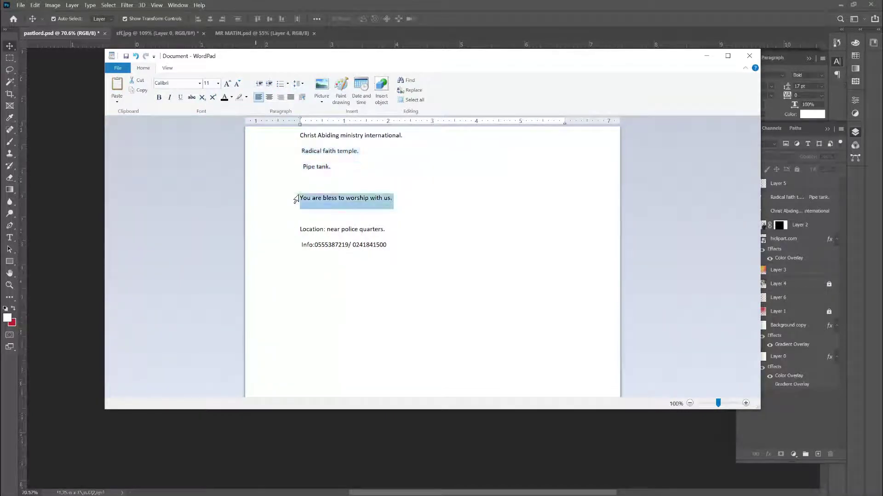
right_click(314, 203)
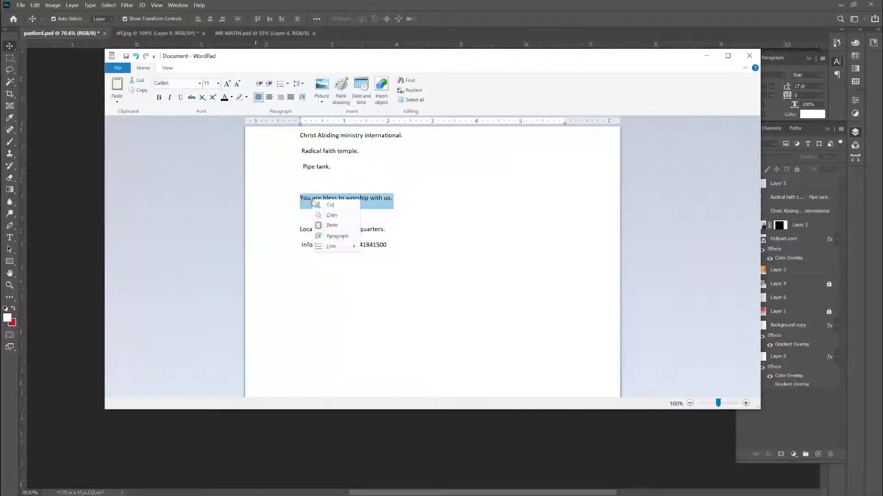
click(340, 214)
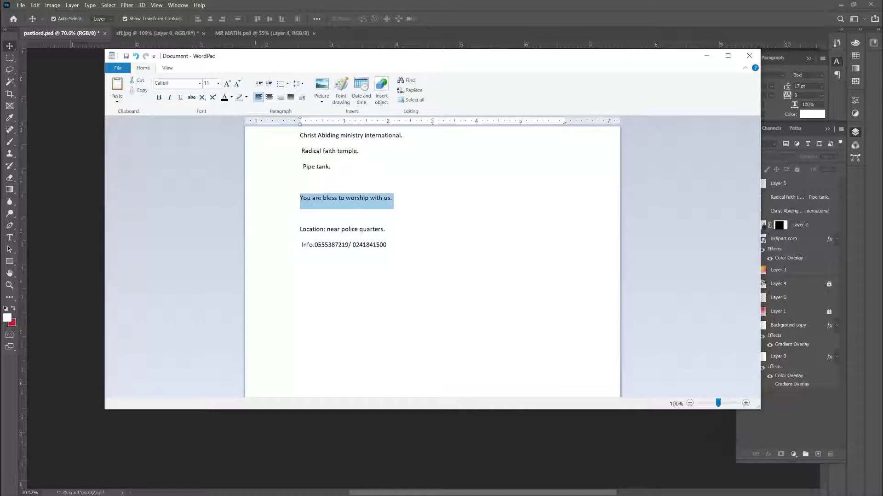
Step: Duplicate the subtitle below itself and paste the copied line, broken after 'BLESS'
click(185, 459)
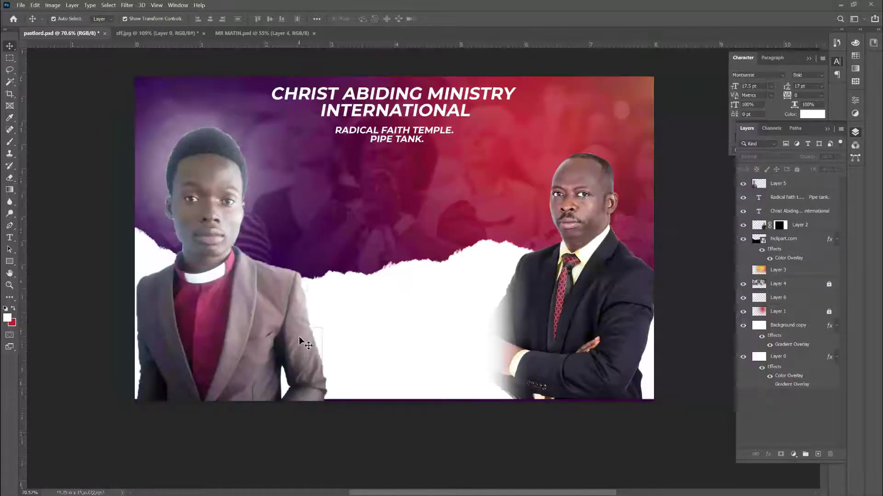
click(394, 134)
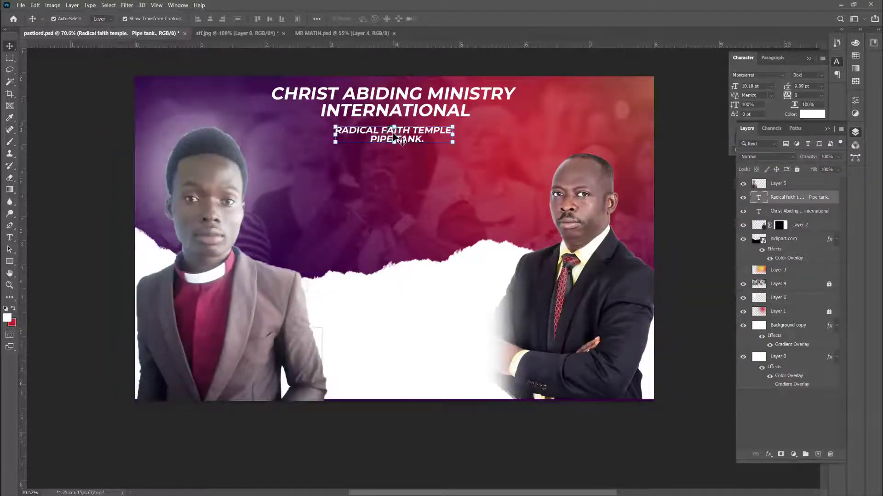
drag(394, 134, 368, 181)
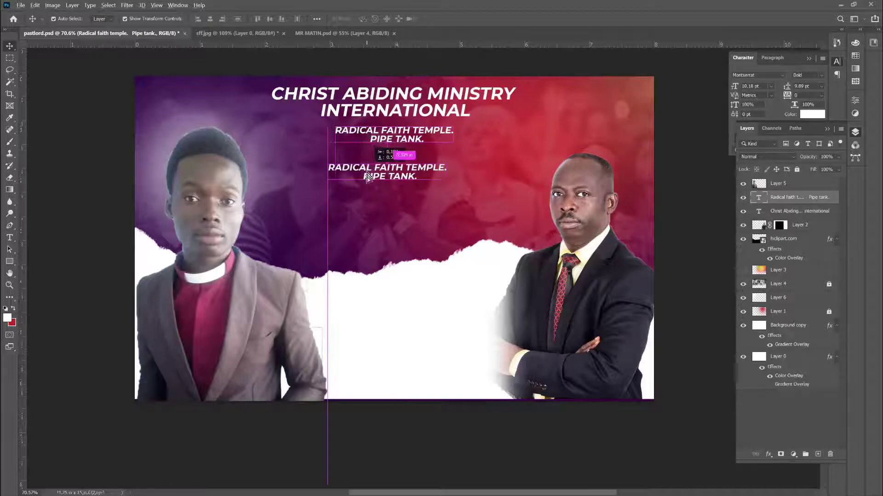
double_click(367, 177)
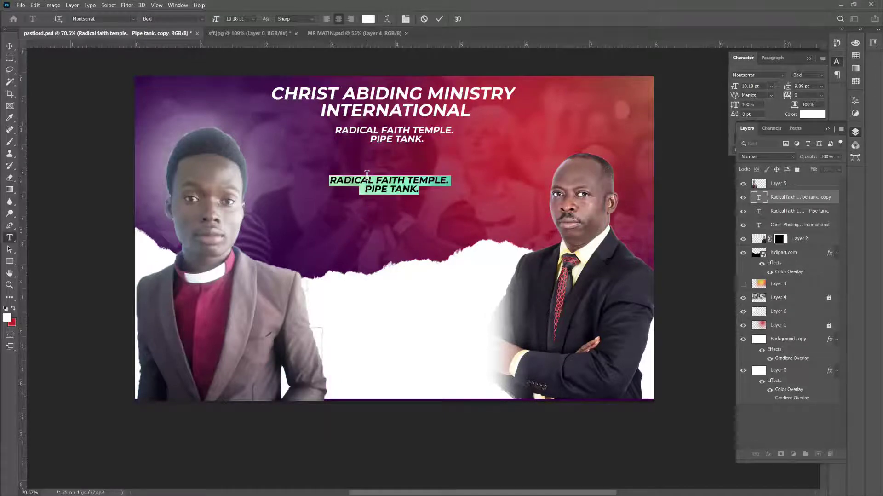
key(ctrl+v)
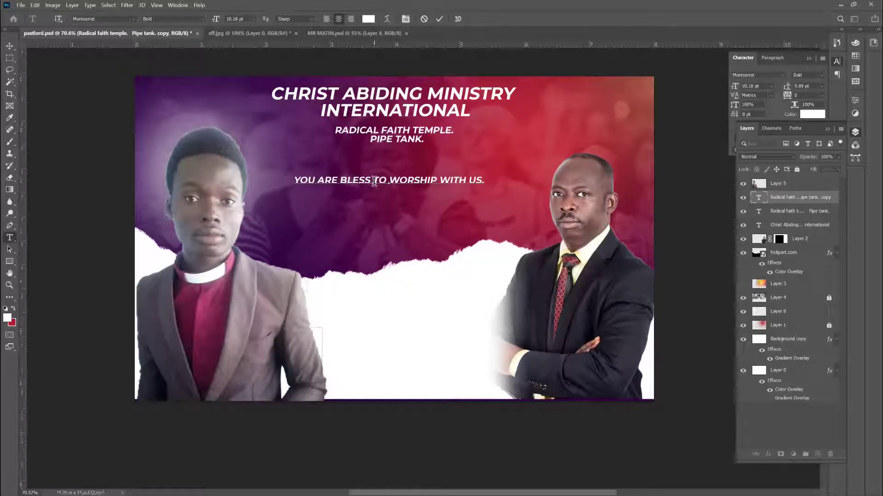
key(Return)
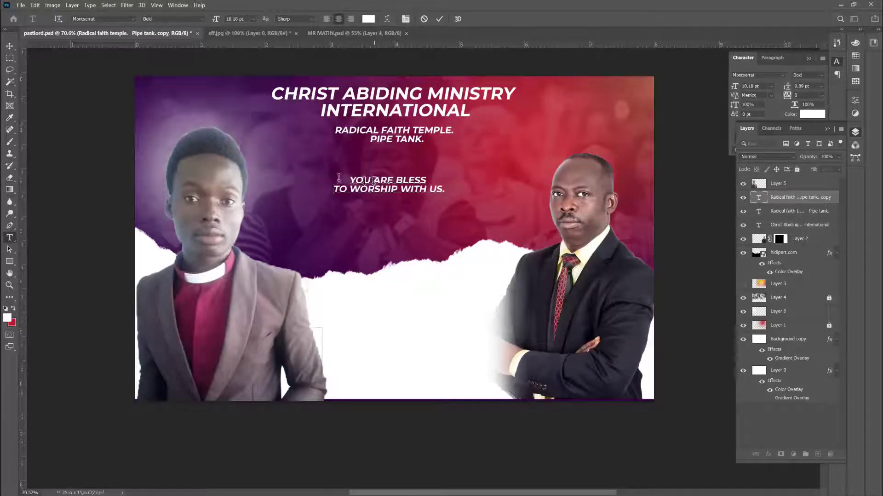
click(440, 19)
Step: Commit the welcome text and enlarge it to about 218%
key(v)
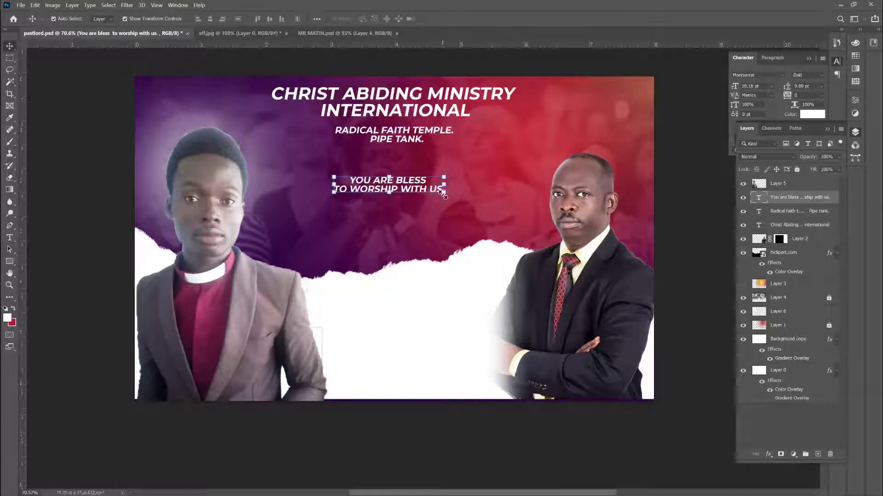
click(443, 193)
drag(443, 201, 479, 270)
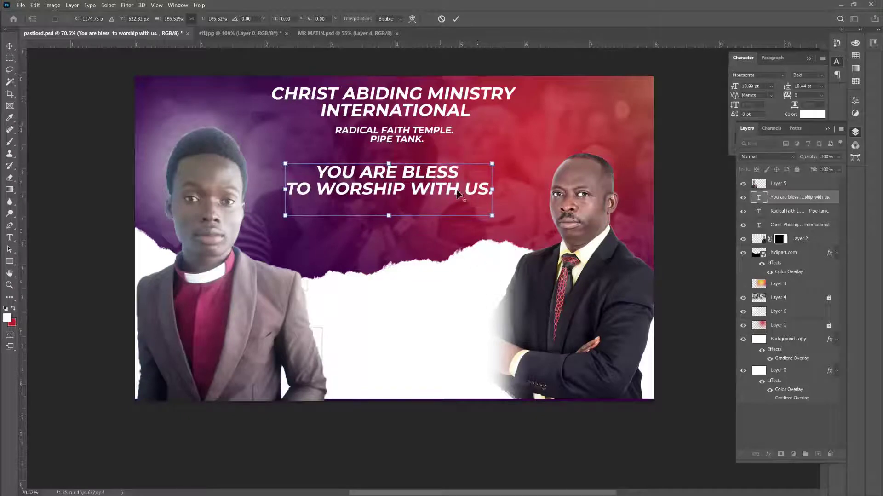
drag(491, 219, 511, 220)
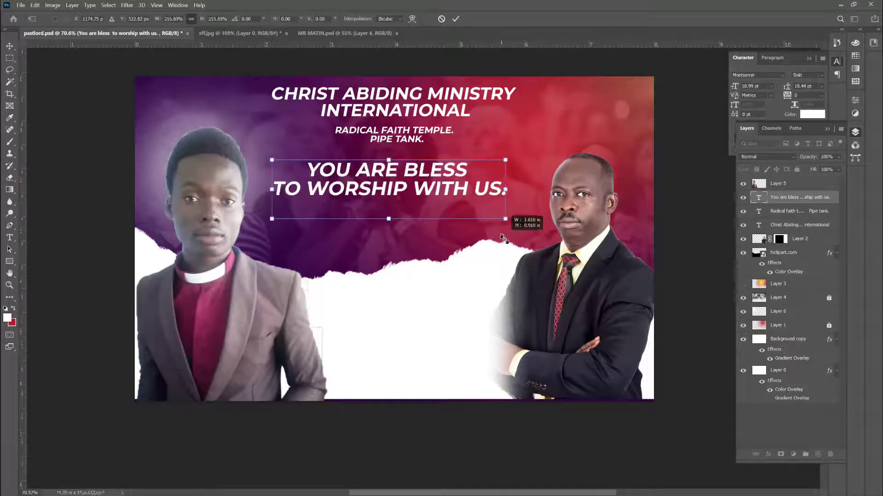
key(Return)
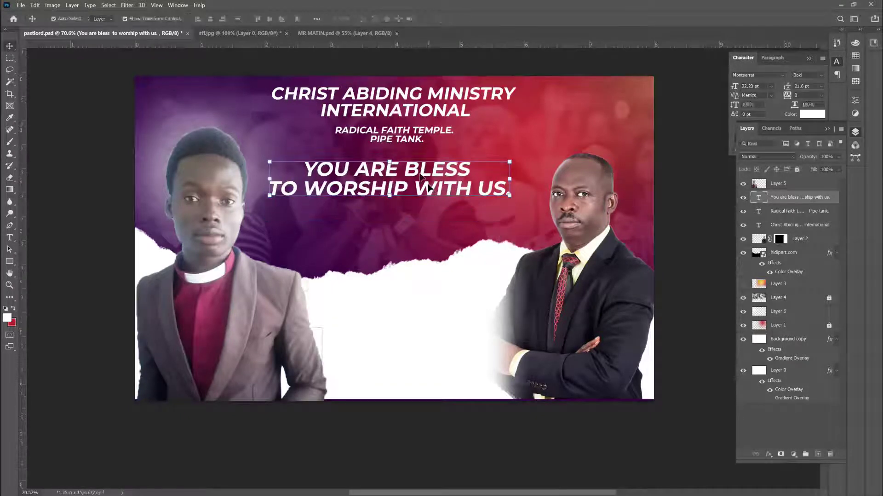
Step: Shrink the CHRIST ABIDING MINISTRY INTERNATIONAL headline to about 79%, then reselect the welcome text layer
click(399, 117)
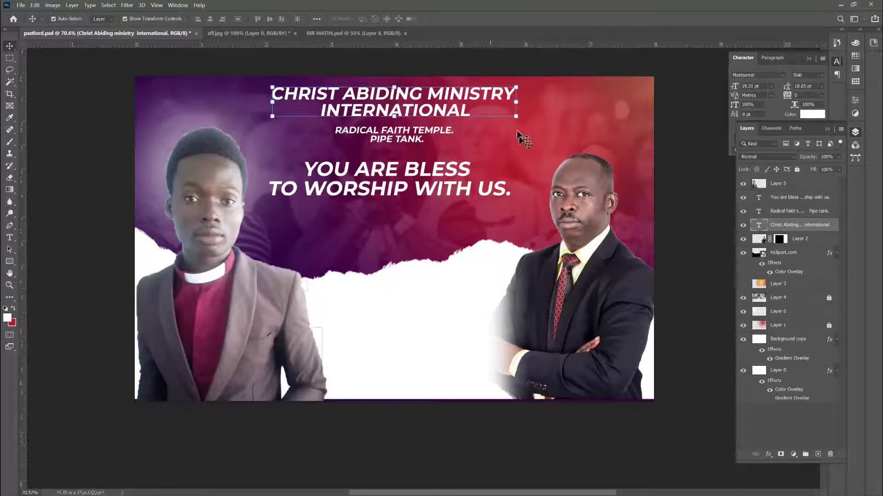
drag(514, 117, 494, 117)
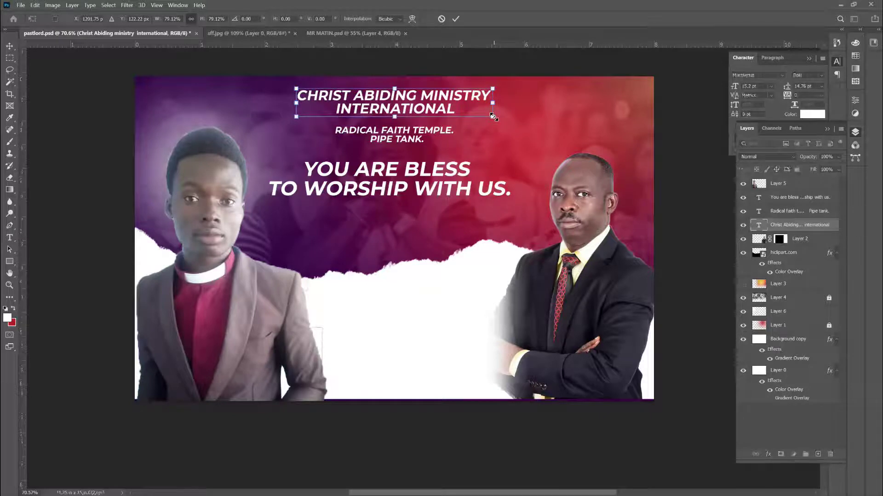
key(Return)
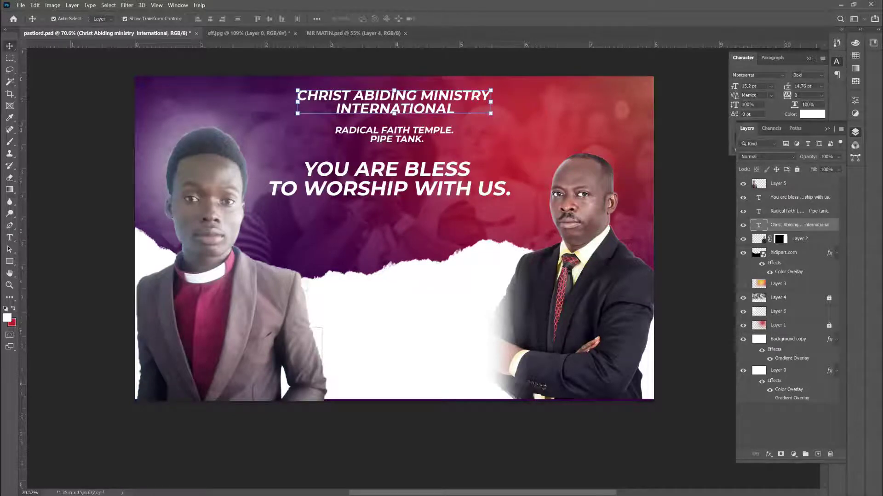
key(super)
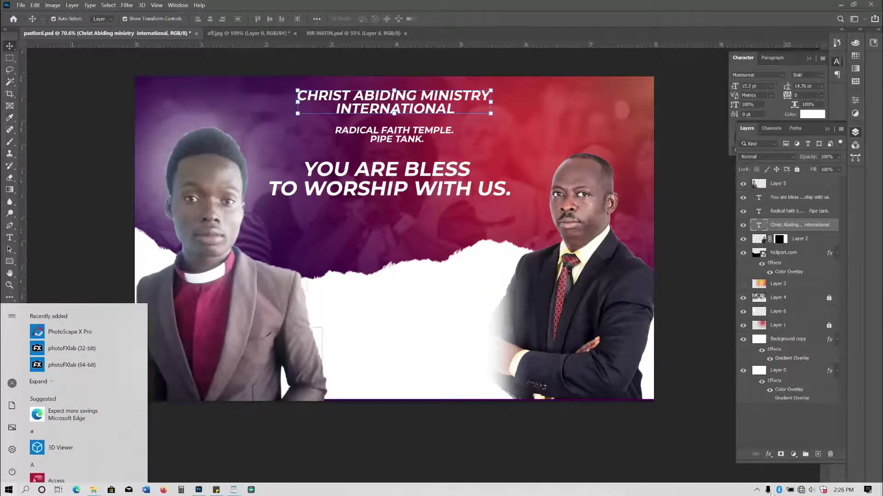
click(757, 490)
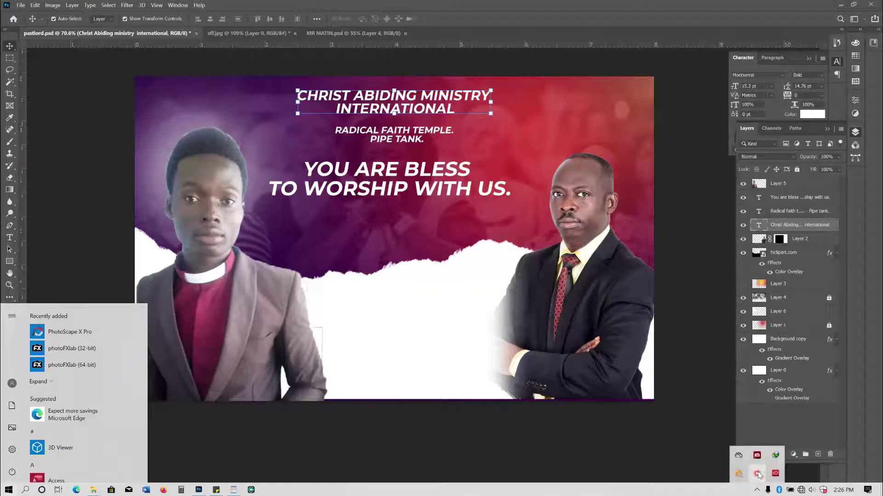
right_click(759, 474)
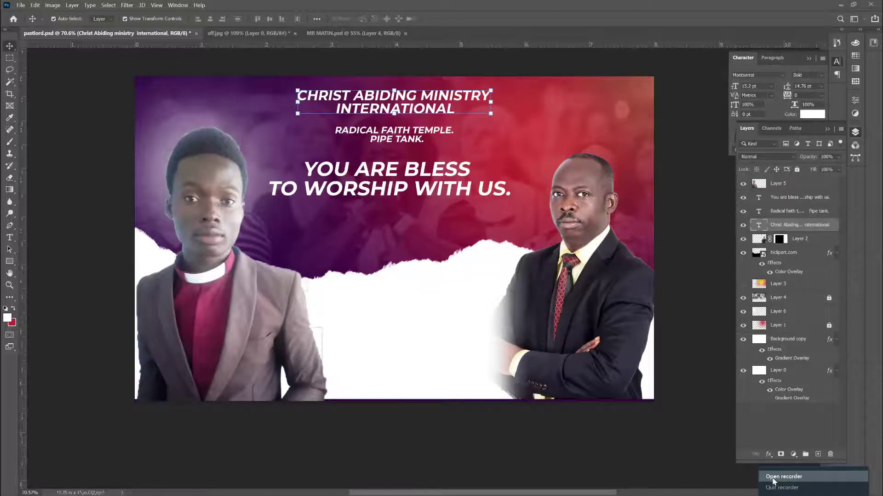
click(773, 479)
click(378, 188)
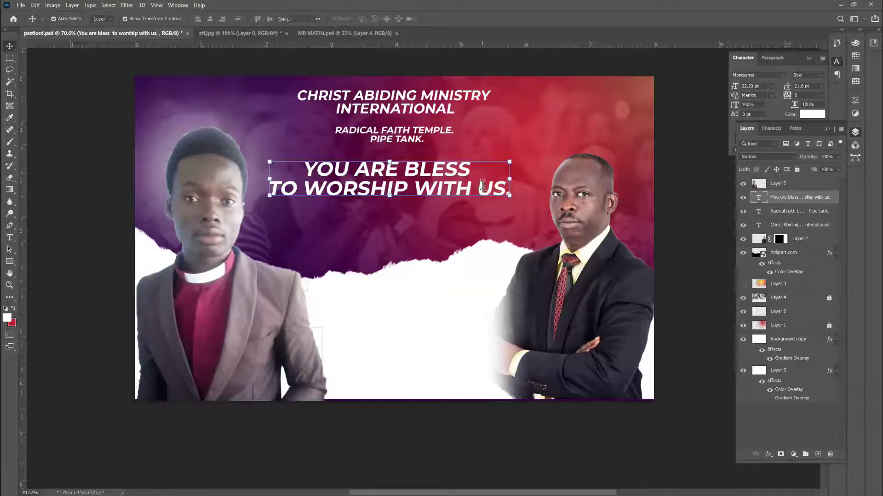
Step: Delete the trailing period after US in the welcome text
double_click(483, 190)
click(511, 192)
text(.)
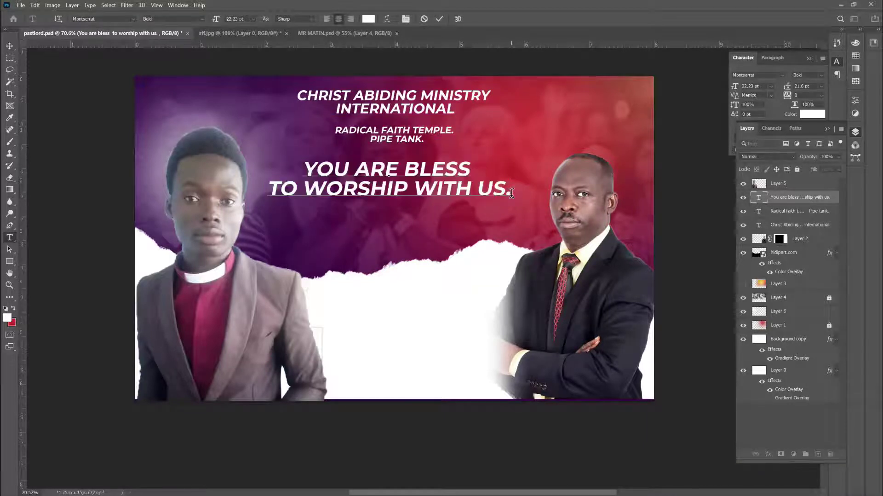
key(BackSpace)
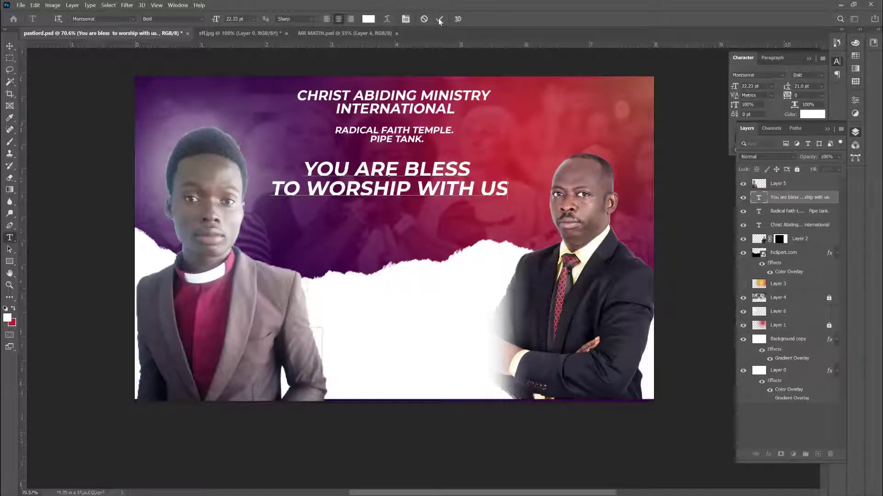
click(439, 19)
key(v)
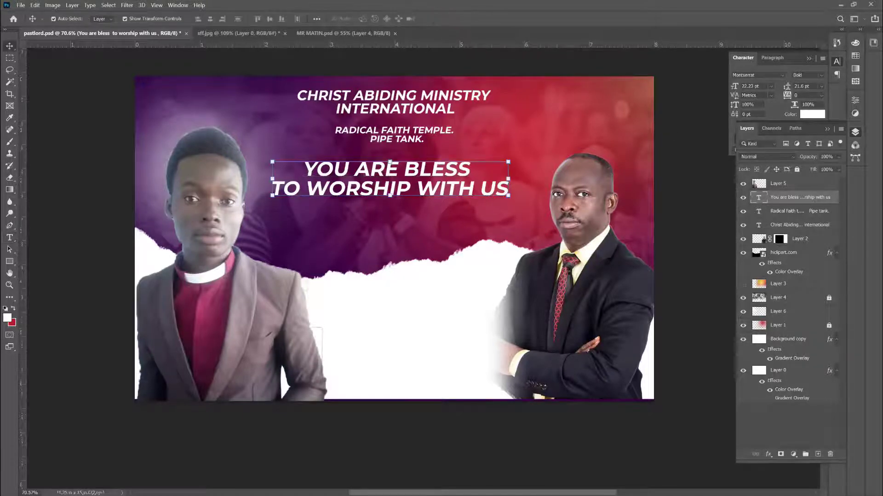
Step: Set the welcome text to Montserrat Black and nudge it slightly lower
click(820, 76)
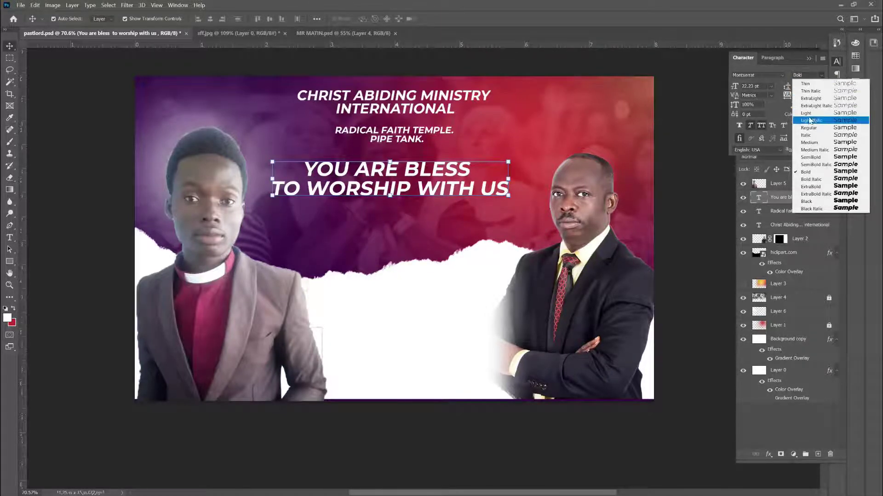
click(809, 187)
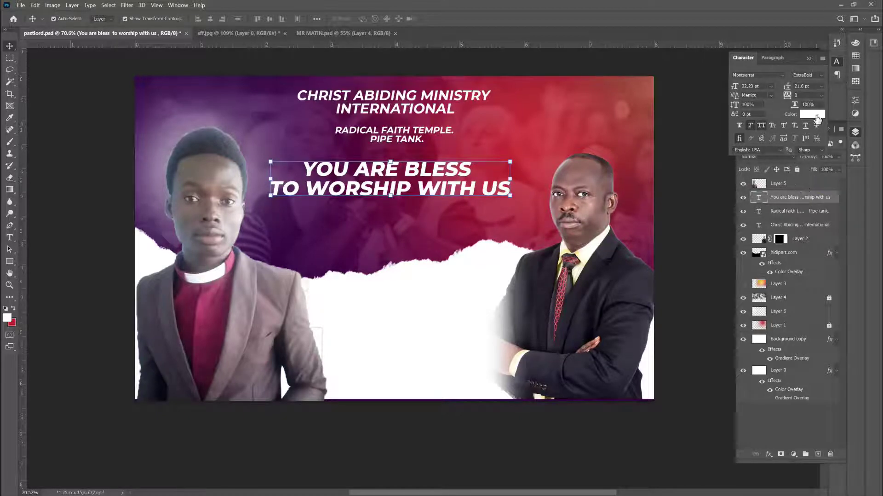
click(819, 76)
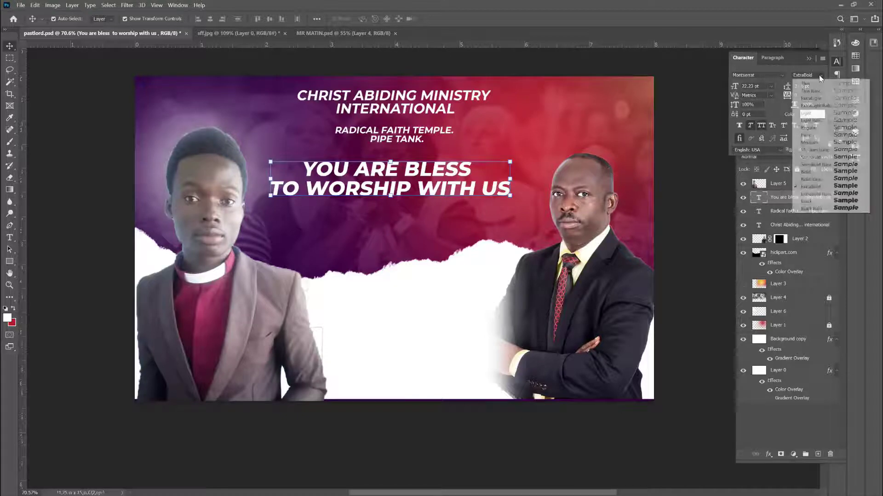
click(799, 201)
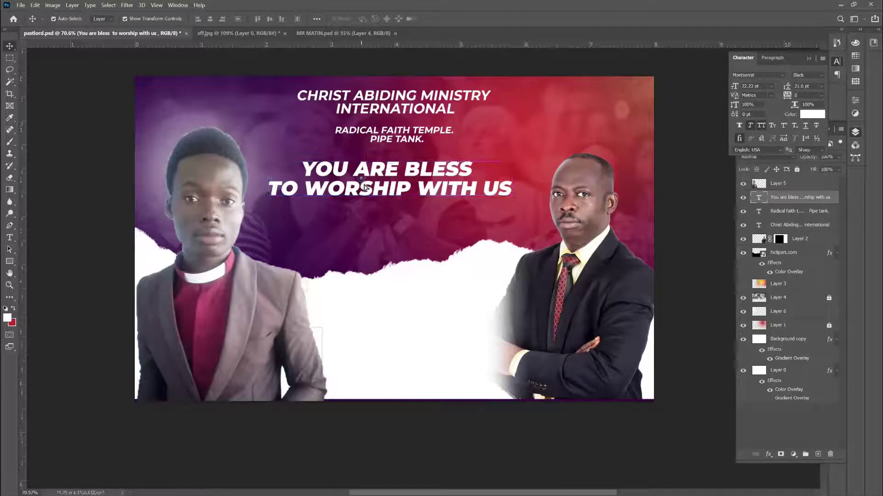
drag(362, 180, 370, 194)
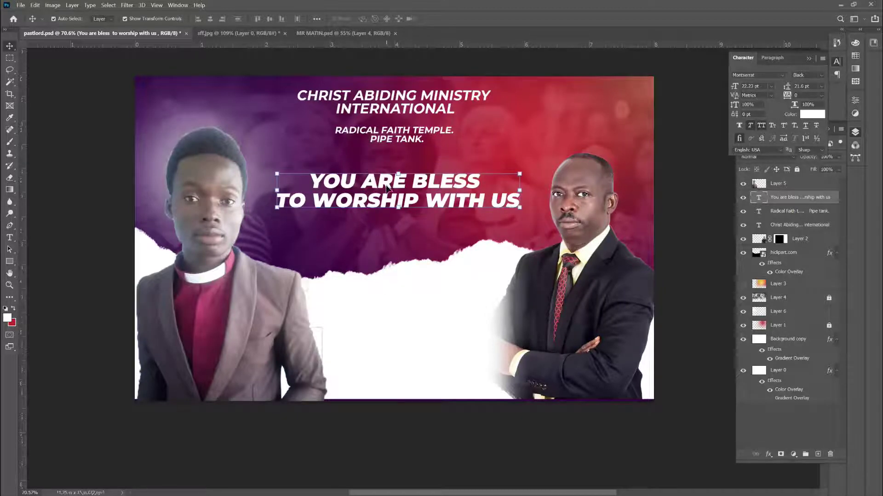
Step: Move the line break so it reads YOU ARE BLESS TO / WORSHIP WITH US, then select WORSHIP WITH US
double_click(371, 188)
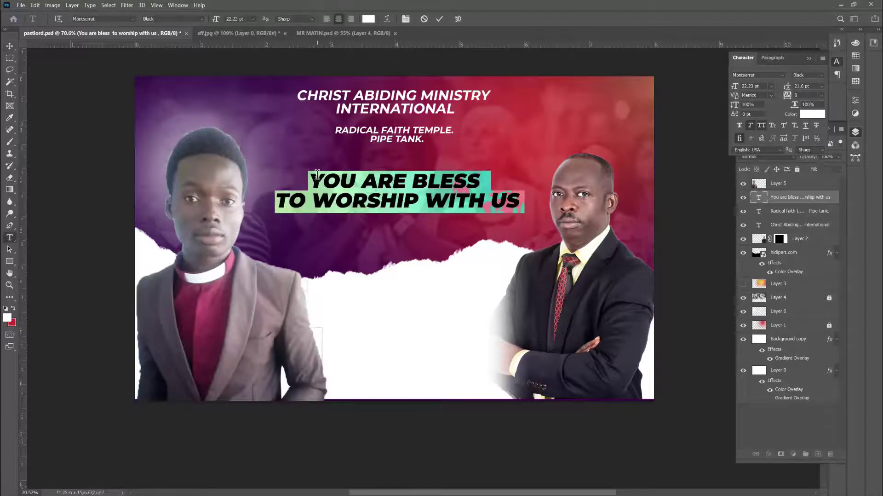
click(318, 174)
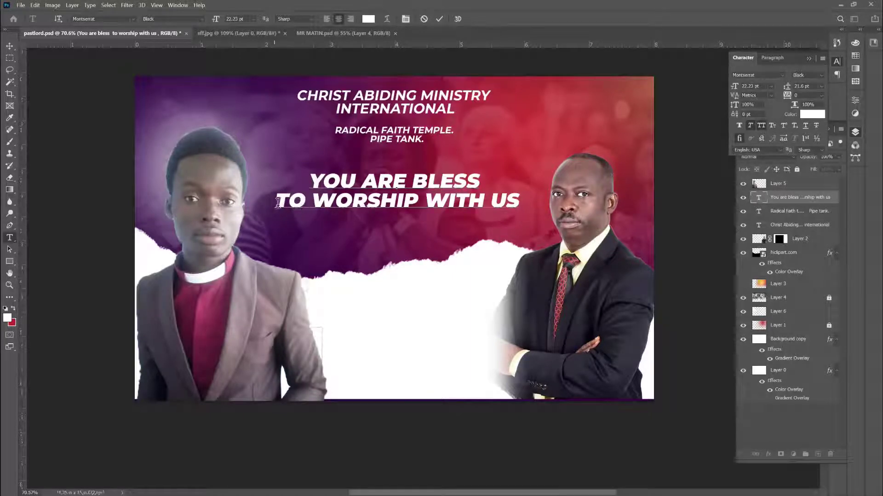
key(BackSpace)
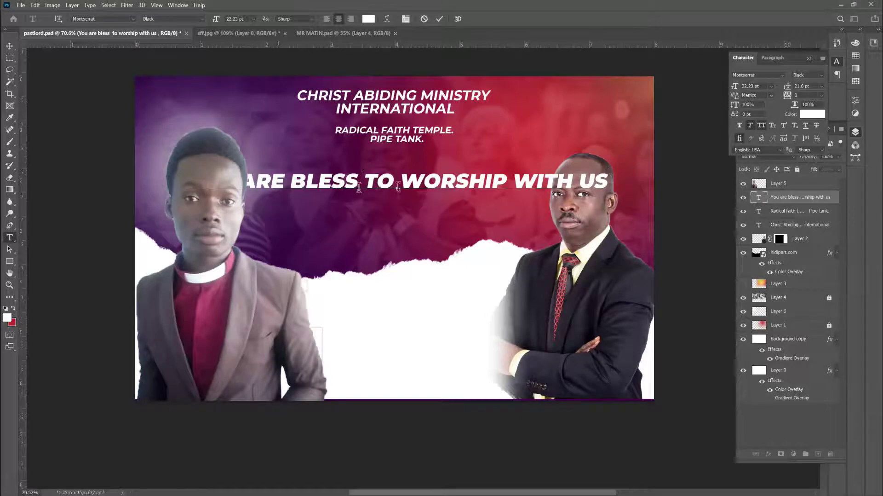
click(405, 179)
key(Return)
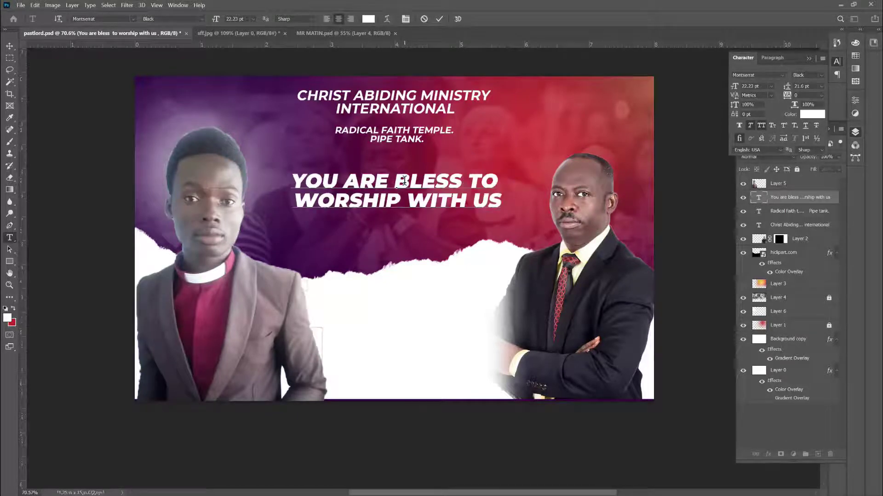
click(501, 199)
drag(271, 164, 267, 201)
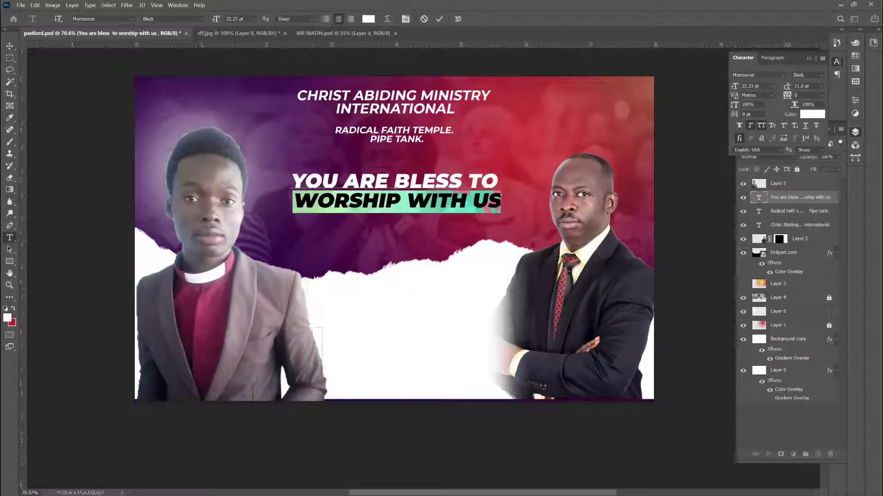
Step: Set WORSHIP WITH US in Impact at about 38 pt
click(122, 18)
text(i)
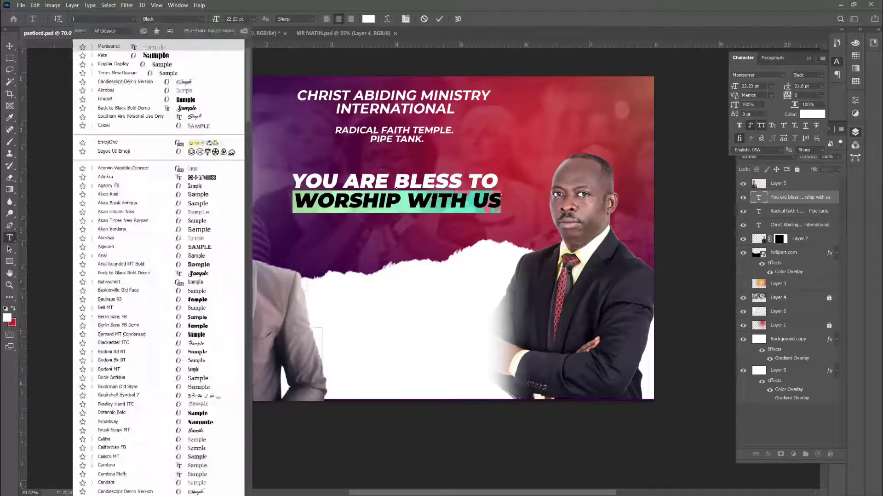
text(mpact)
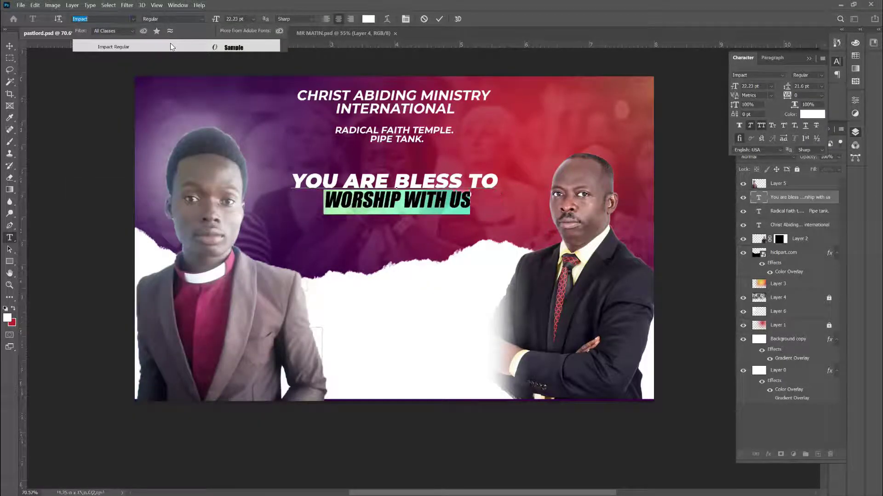
click(170, 43)
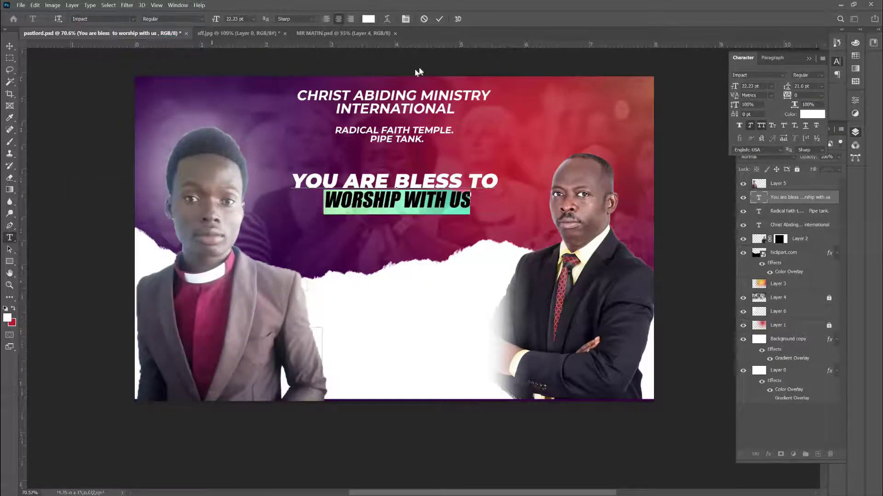
click(742, 86)
text(30)
key(Return)
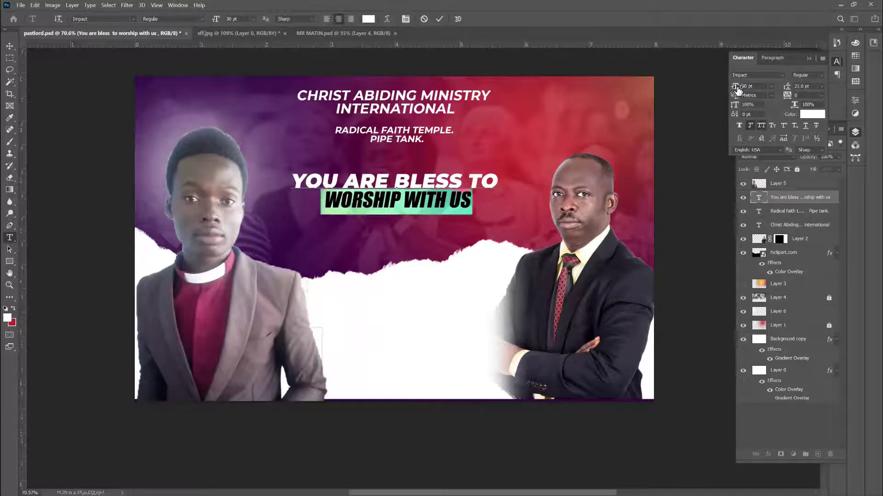
drag(738, 88, 742, 91)
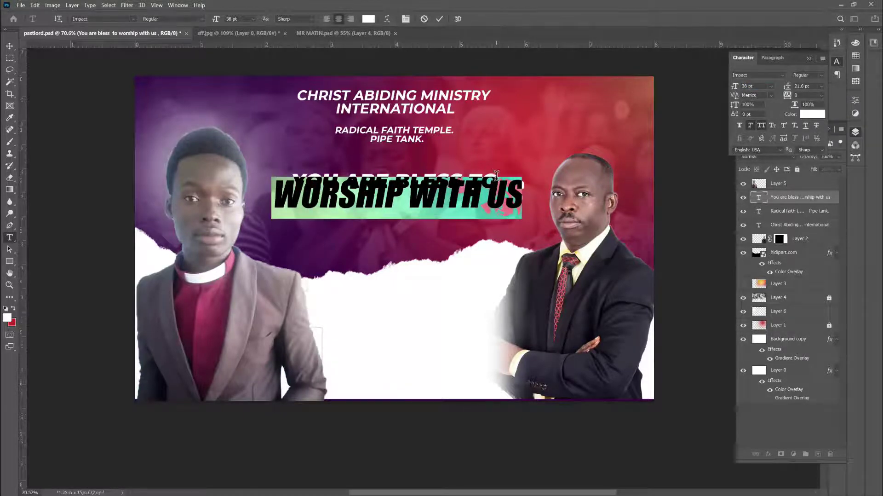
Step: Select all the headline text and increase the leading between its two lines
drag(496, 176, 301, 153)
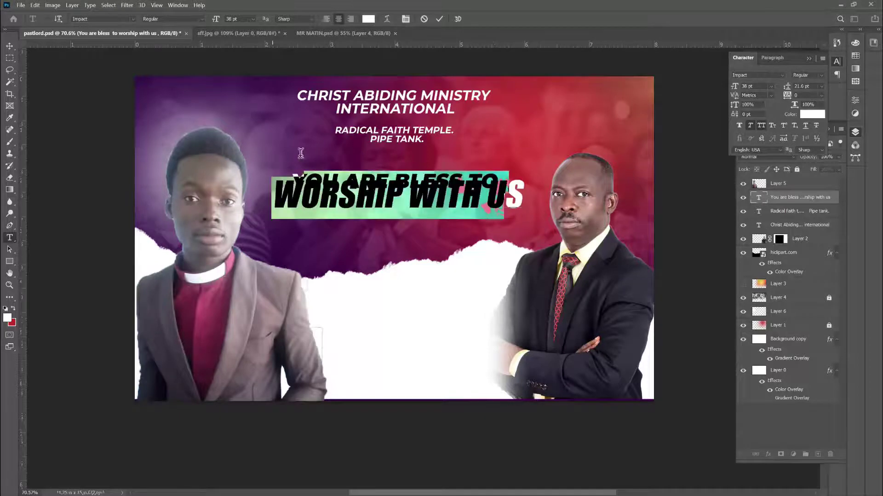
click(294, 179)
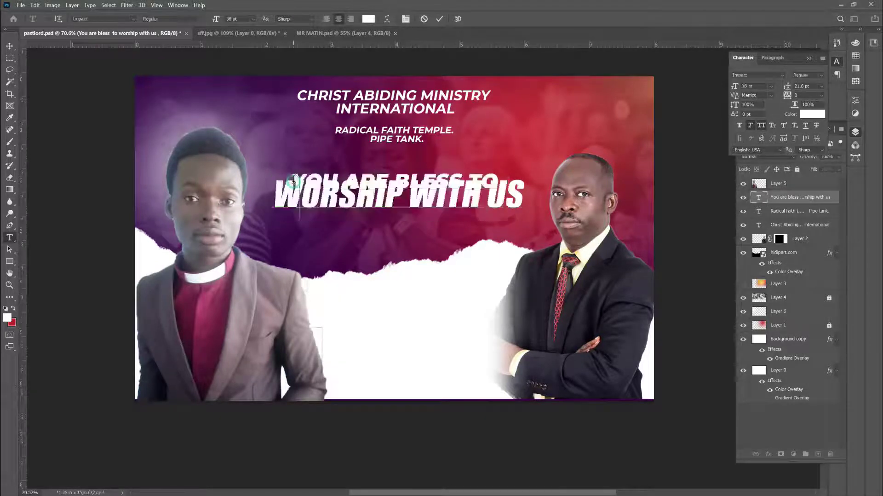
drag(300, 195, 373, 196)
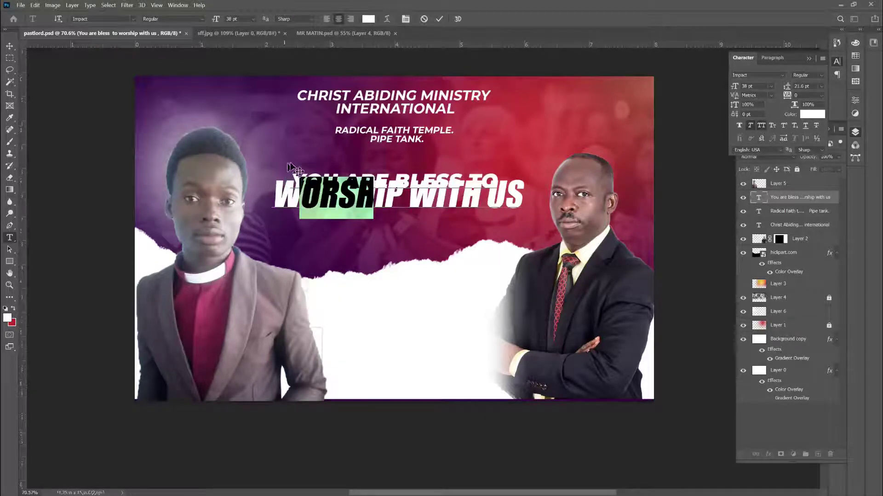
click(295, 171)
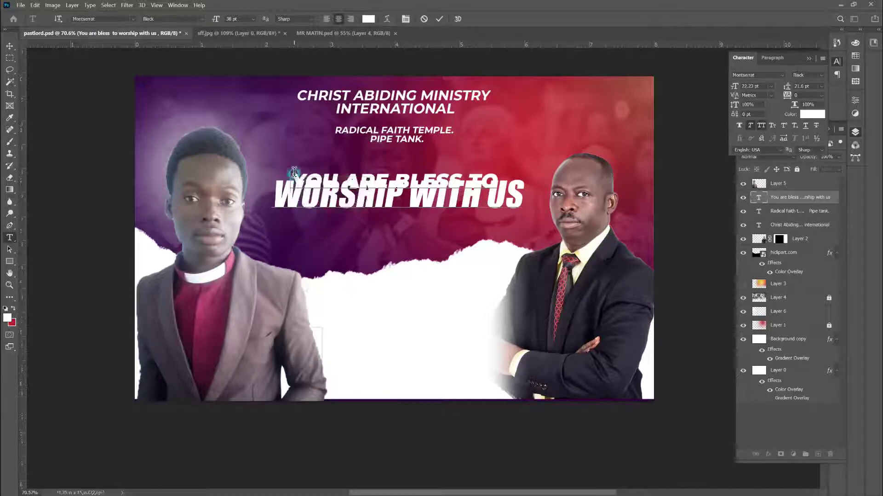
key(ctrl+a)
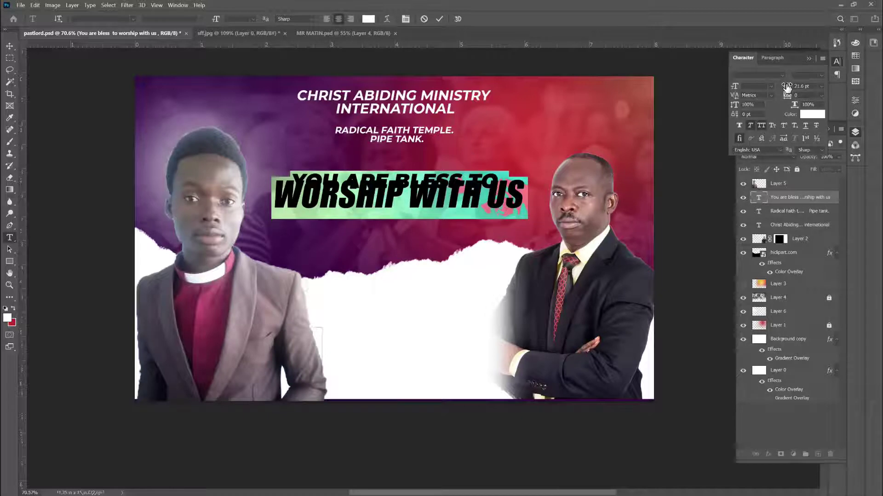
drag(787, 86, 794, 91)
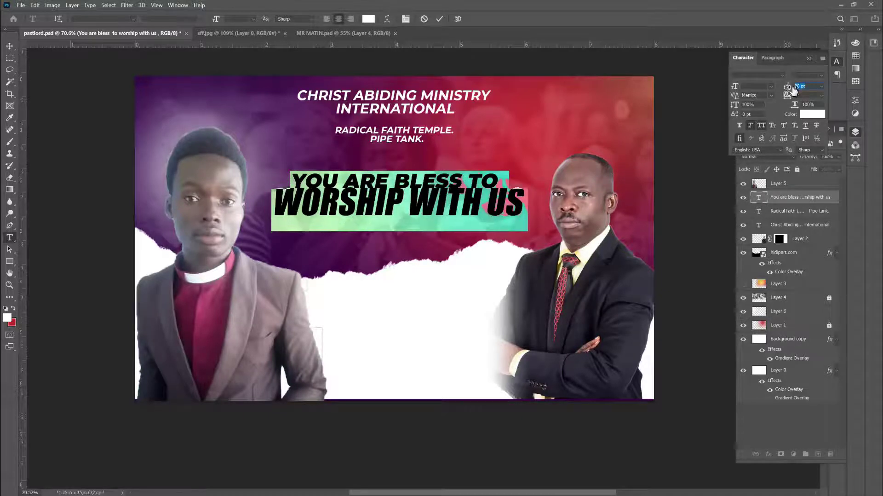
Step: Commit the headline, move it up, and scale it larger
click(440, 19)
key(v)
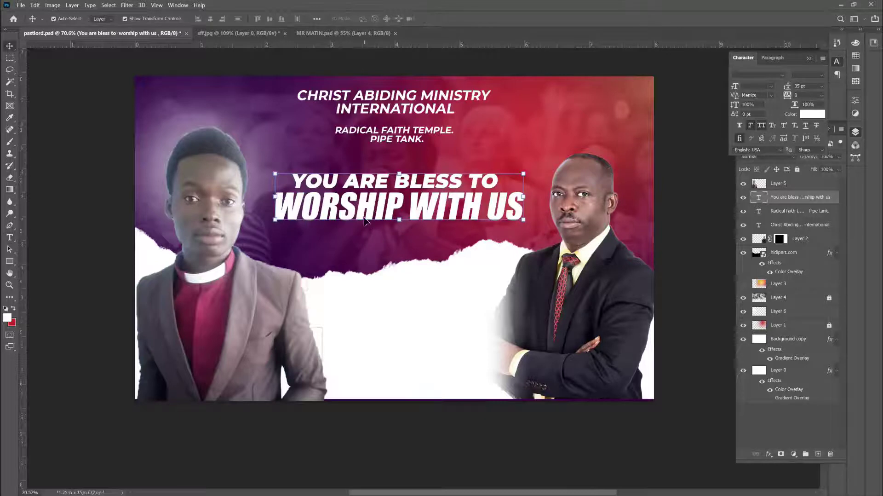
mouse_move(365, 221)
mouse_down()
mouse_move(368, 213)
mouse_move(369, 231)
mouse_up()
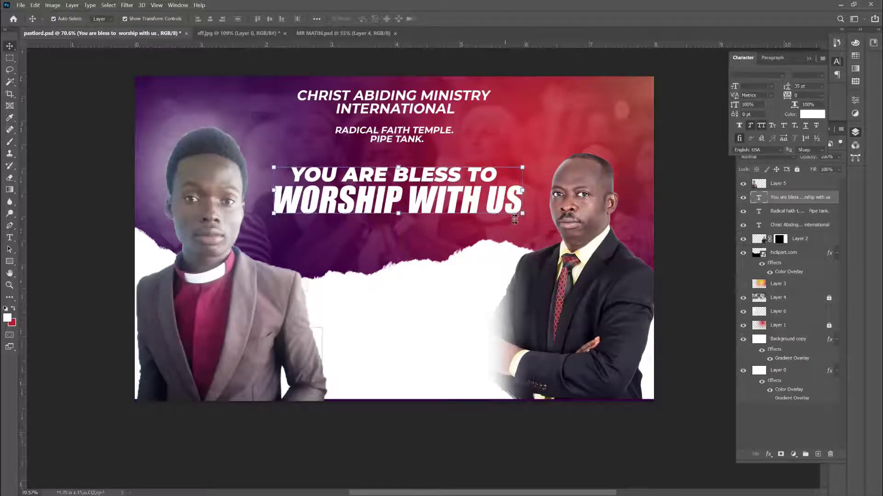
mouse_move(524, 218)
mouse_down()
mouse_move(522, 257)
mouse_move(509, 254)
mouse_up()
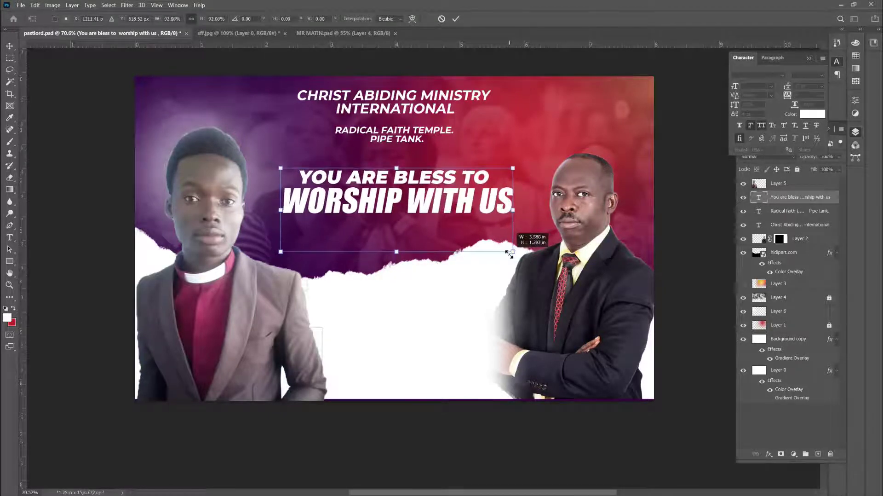
key(Return)
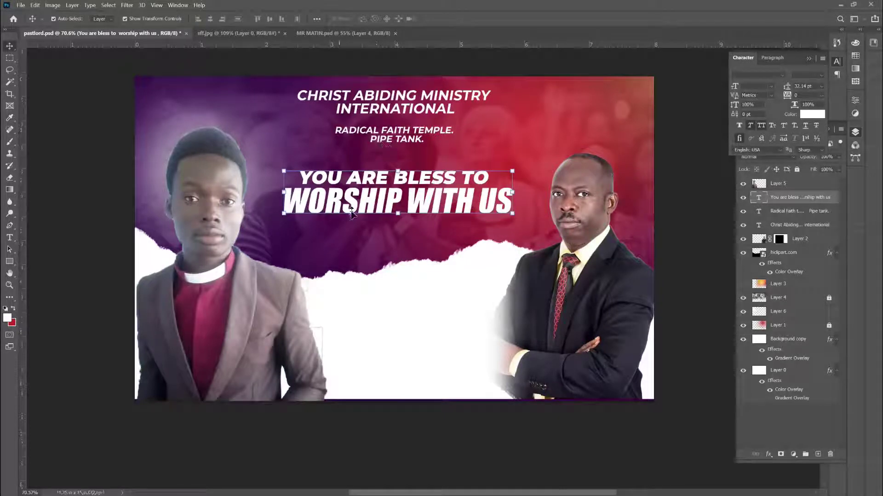
Step: Colour the YOU ARE BLESS TO line bright yellow (ffe403), leaving WORSHIP WITH US white
double_click(289, 201)
click(303, 171)
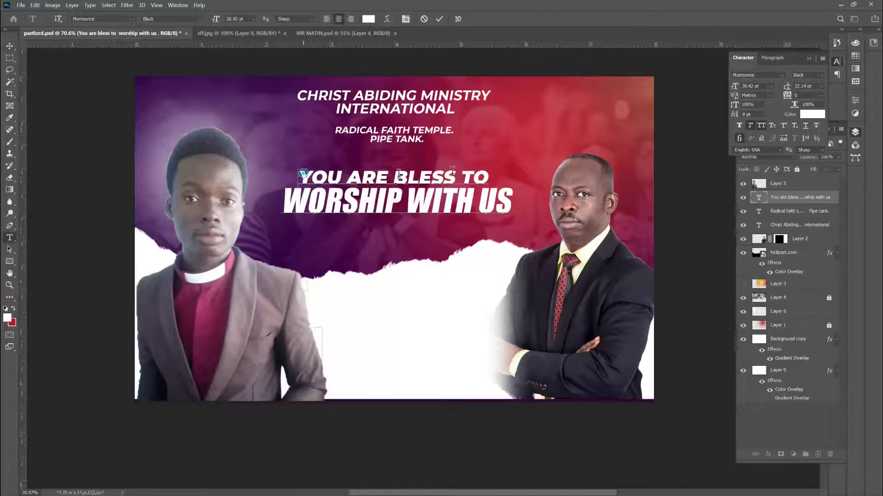
mouse_move(304, 171)
mouse_down()
mouse_move(484, 174)
mouse_move(298, 171)
mouse_up()
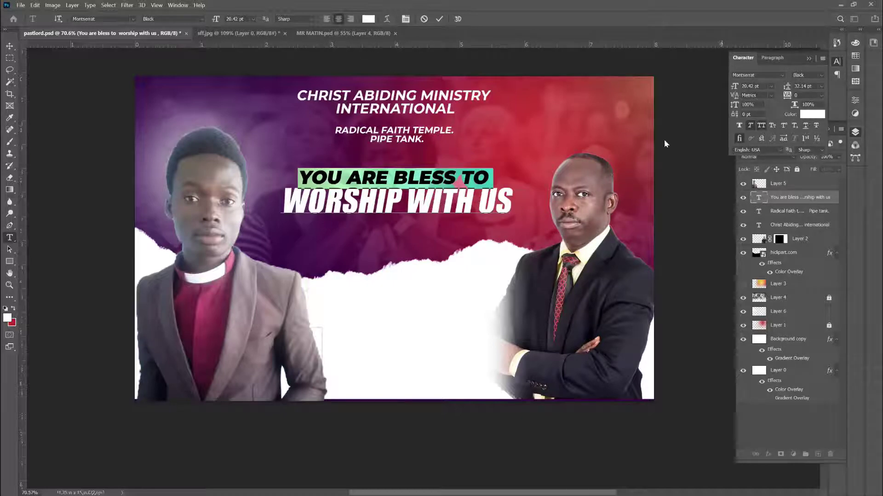
click(808, 114)
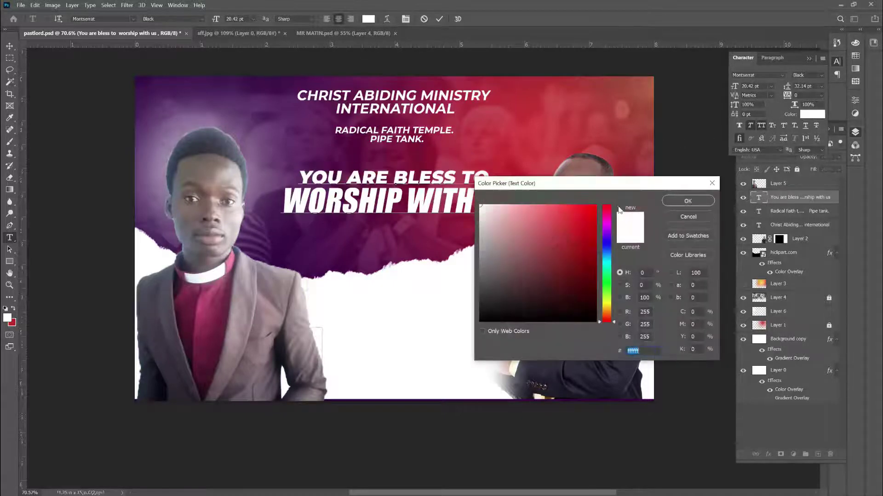
click(606, 308)
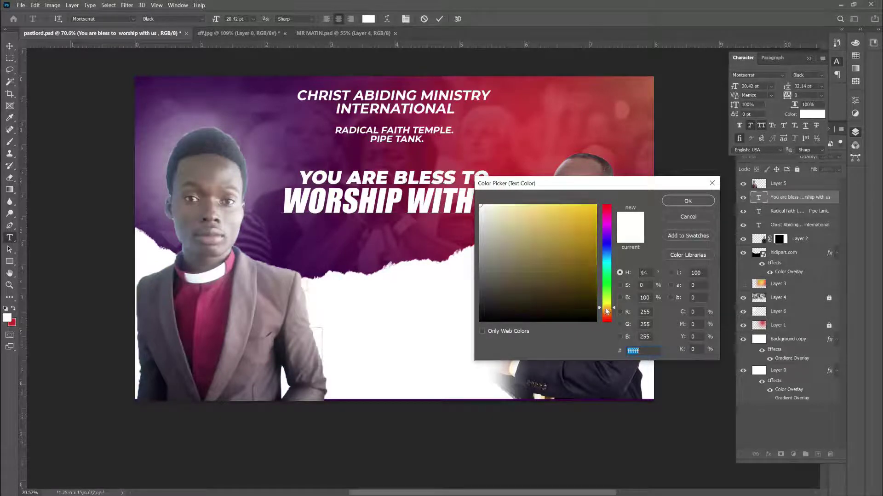
drag(587, 222, 595, 197)
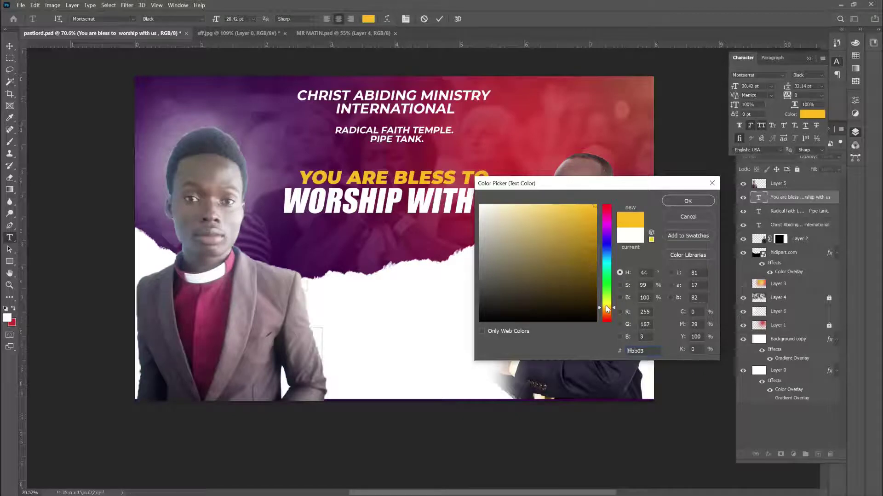
click(607, 306)
click(608, 304)
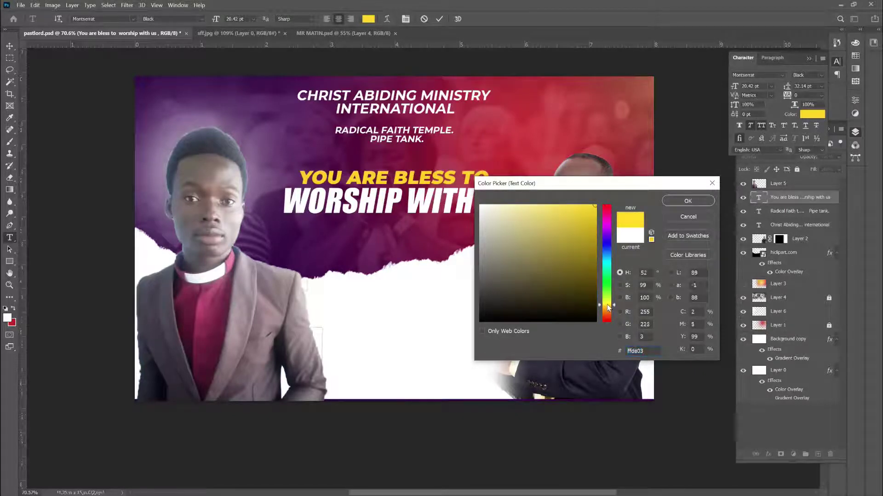
click(676, 200)
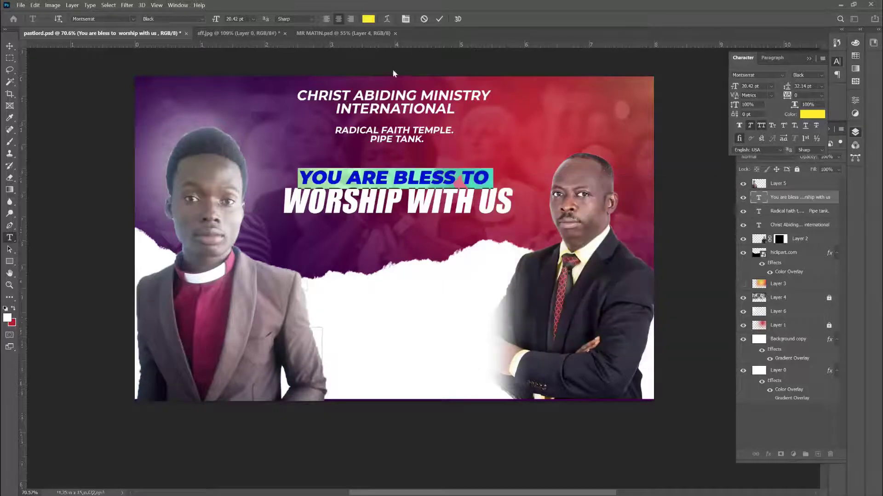
click(439, 19)
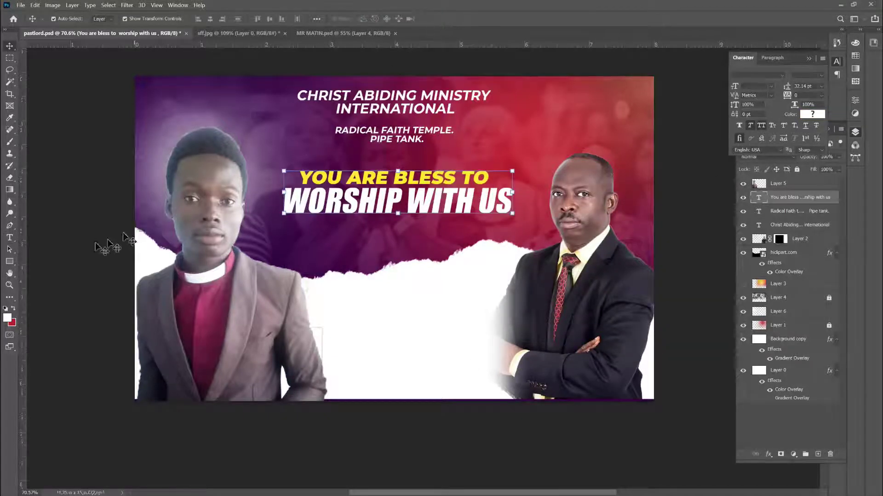
click(80, 254)
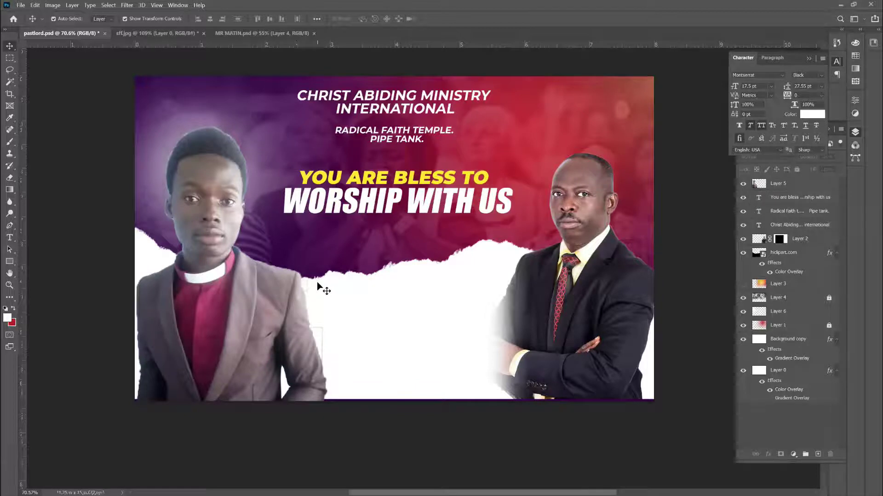
Step: Select the left clergyman's layer and set up a 60 px Hard Round eraser
click(300, 327)
scroll(321, 350, up, 1)
scroll(321, 350, up, 3)
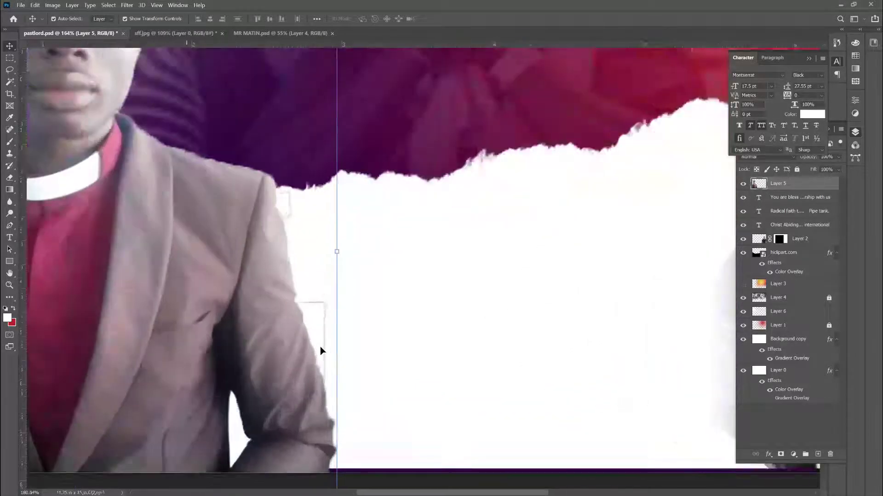
scroll(321, 350, up, 2)
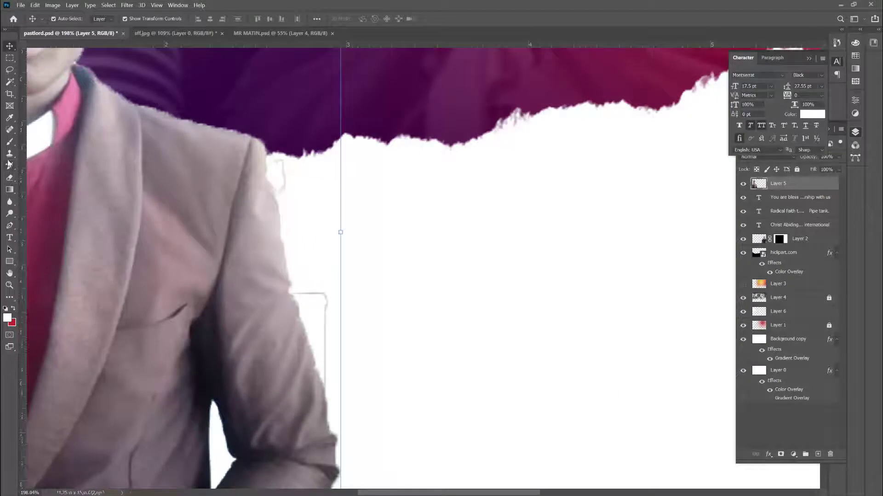
key(e)
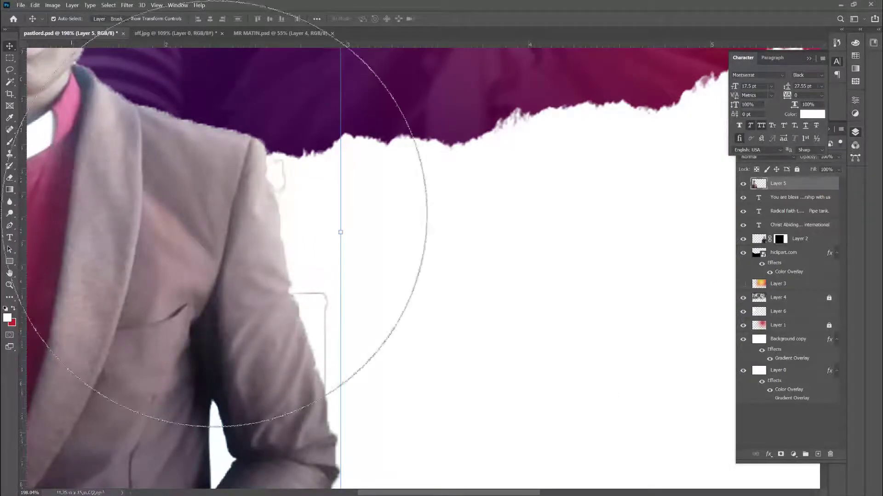
key(bracketleft)
key(bracketleft)
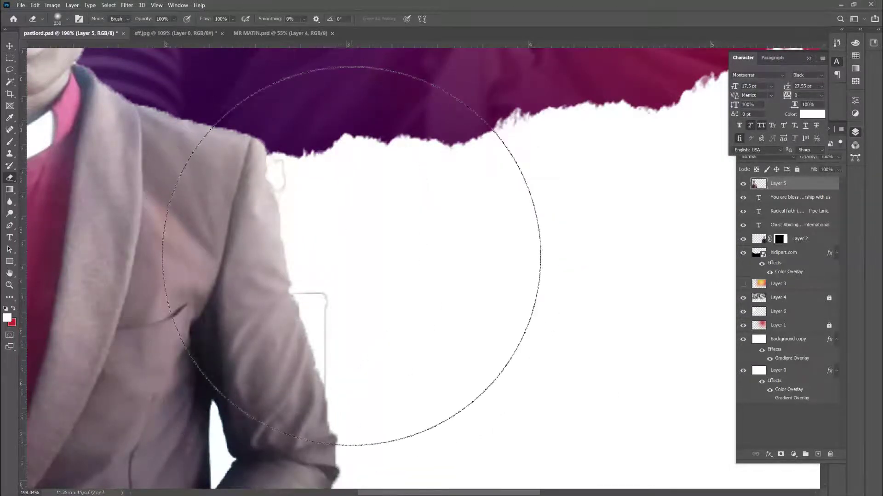
key(bracketleft)
key(bracketleft)
key(bracketleft)
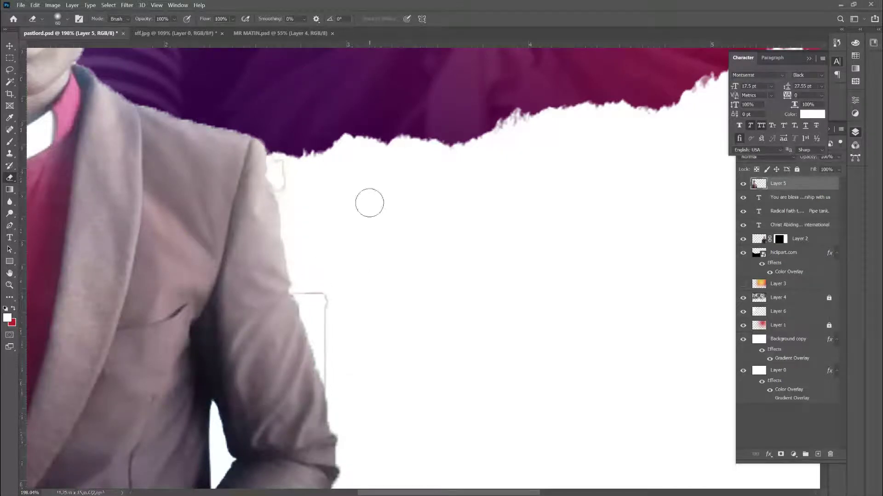
right_click(370, 201)
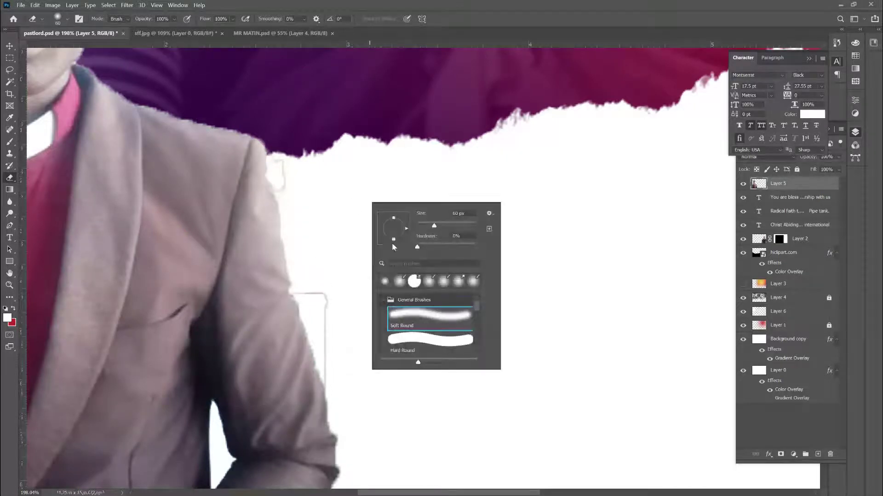
click(419, 336)
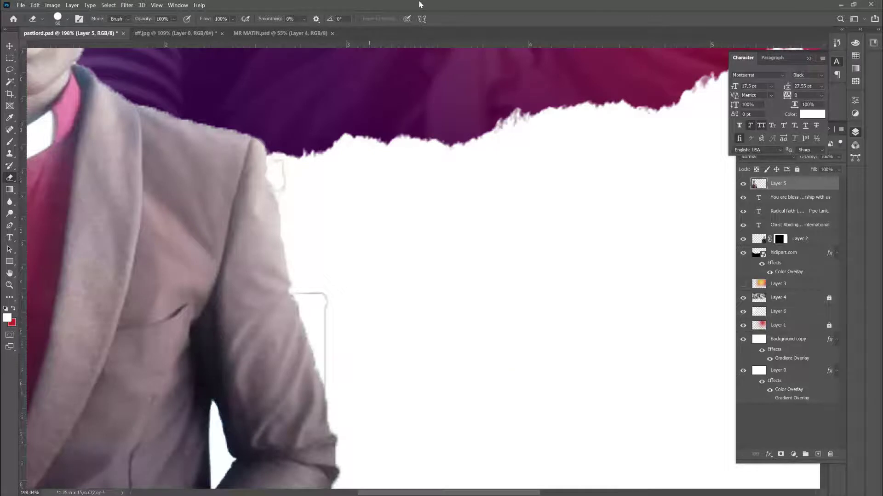
Step: Erase the grey fringe along the jacket edge and shoulder, then fit the banner in view
drag(316, 284, 341, 371)
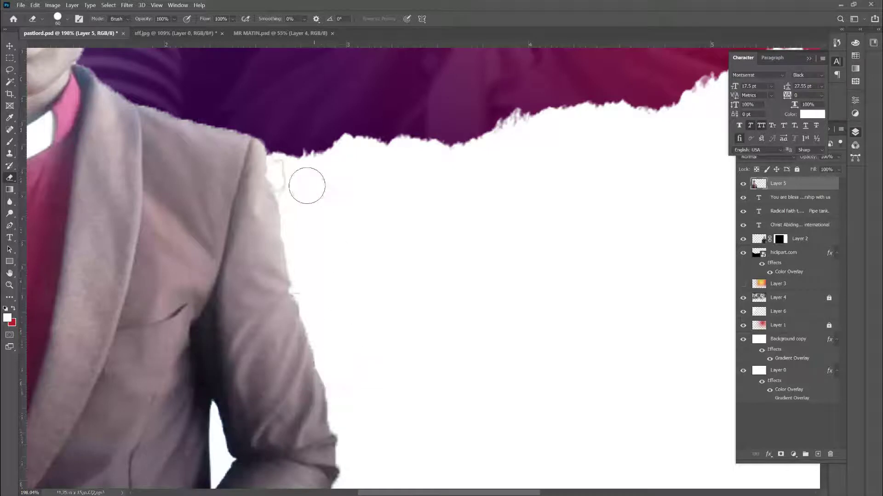
drag(297, 184, 288, 157)
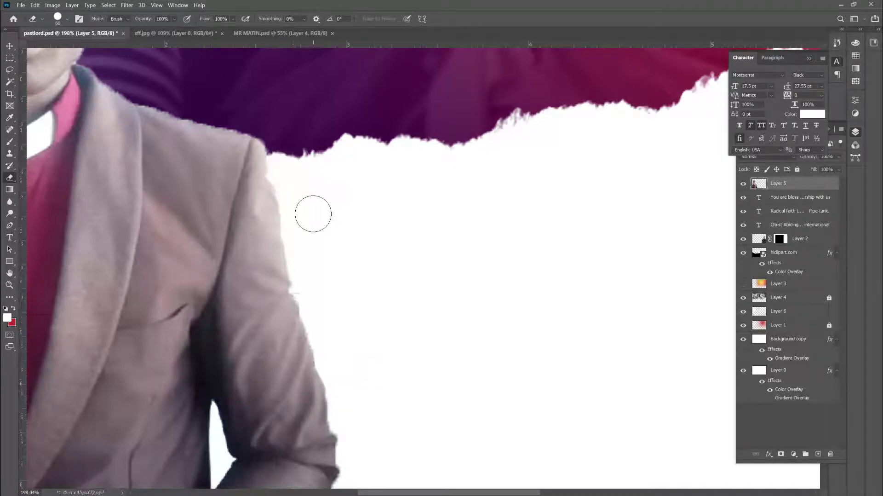
key(ctrl+0)
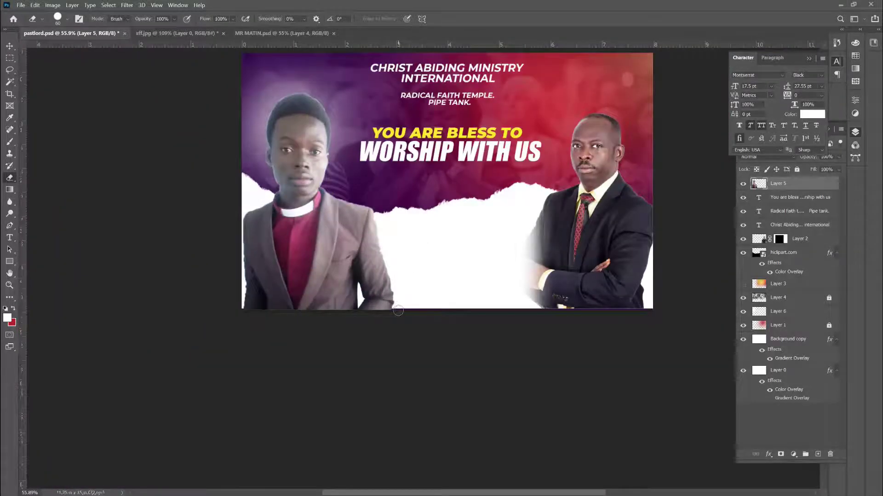
Step: Select the headline text layer and scale it up slightly
scroll(399, 311, down, 2)
scroll(424, 240, up, 3)
scroll(502, 222, down, 2)
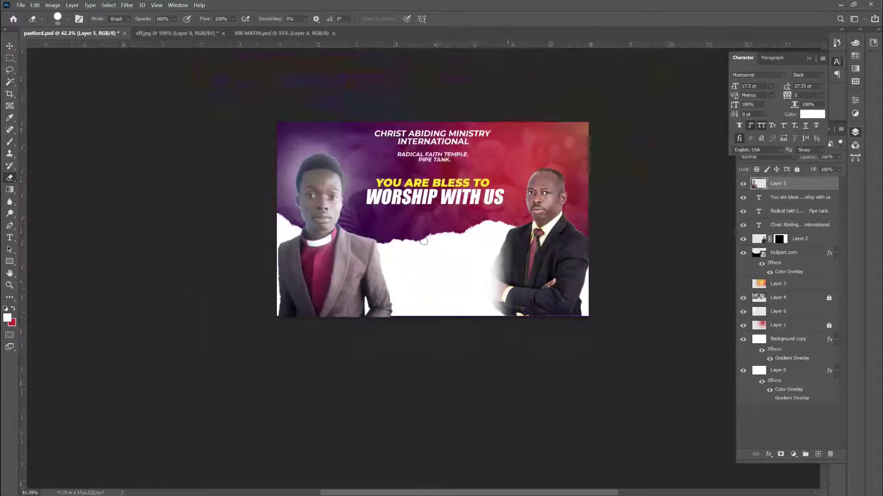
scroll(521, 199, up, 2)
scroll(522, 199, up, 2)
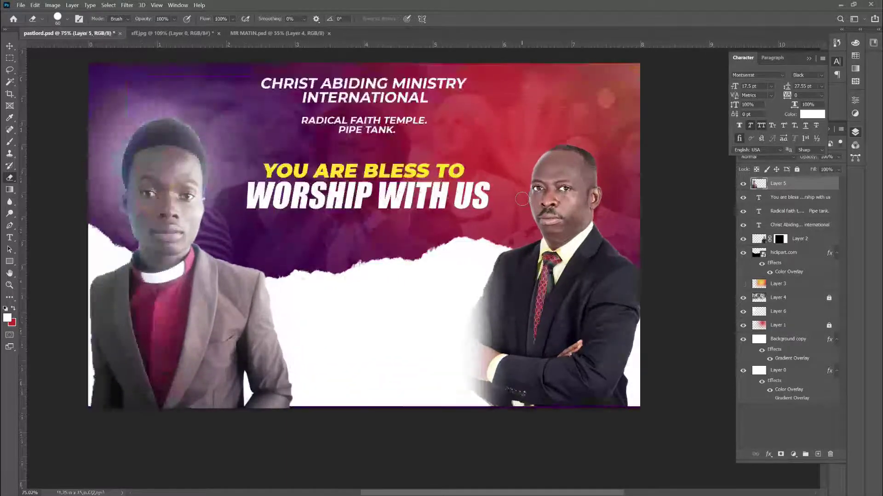
key(v)
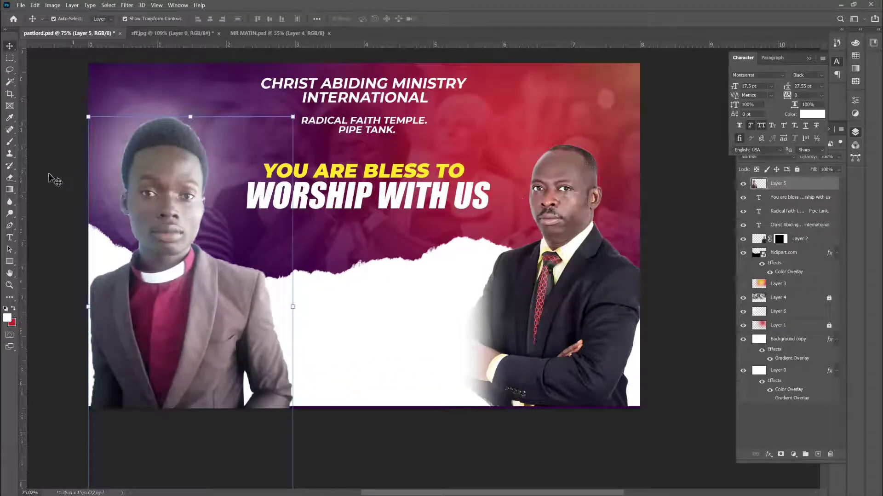
click(51, 178)
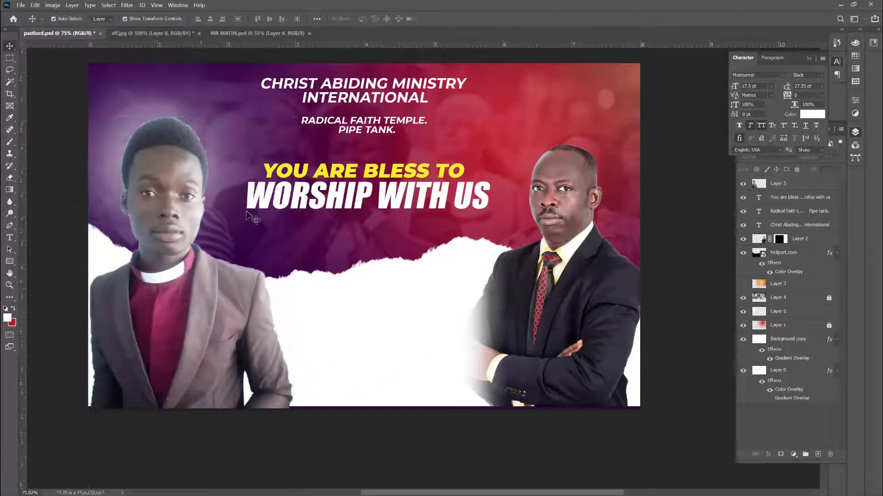
click(358, 199)
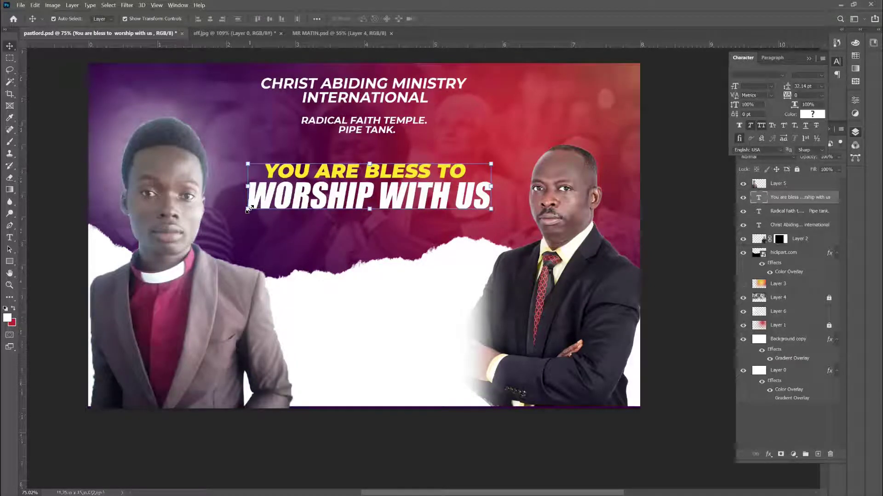
drag(247, 210, 244, 214)
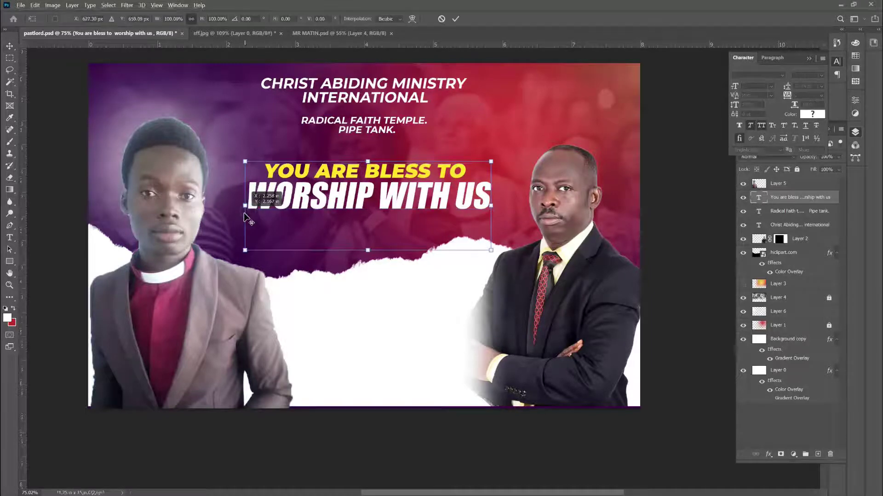
drag(246, 250, 242, 256)
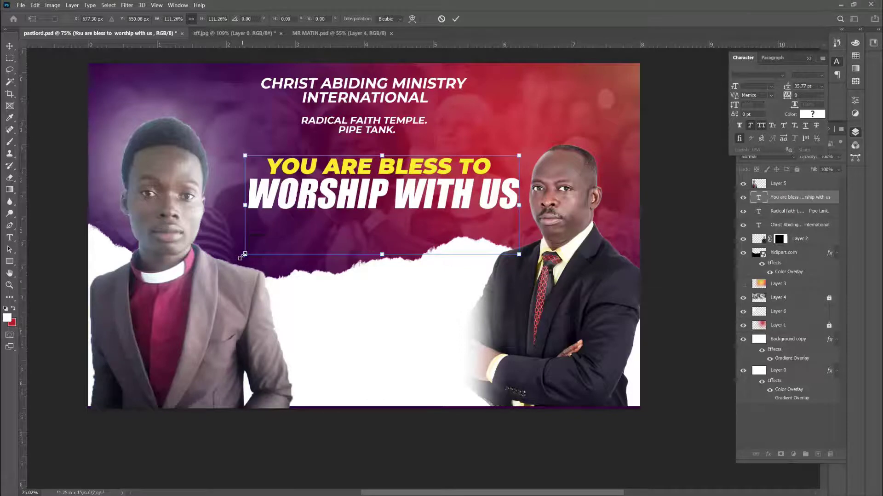
key(Return)
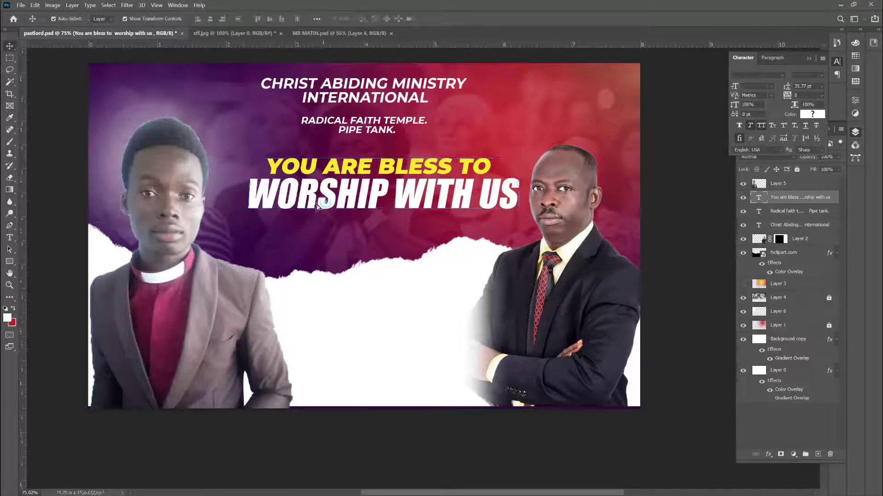
Step: Shift the headline left and resize it to about 88% between the men
drag(327, 206, 309, 206)
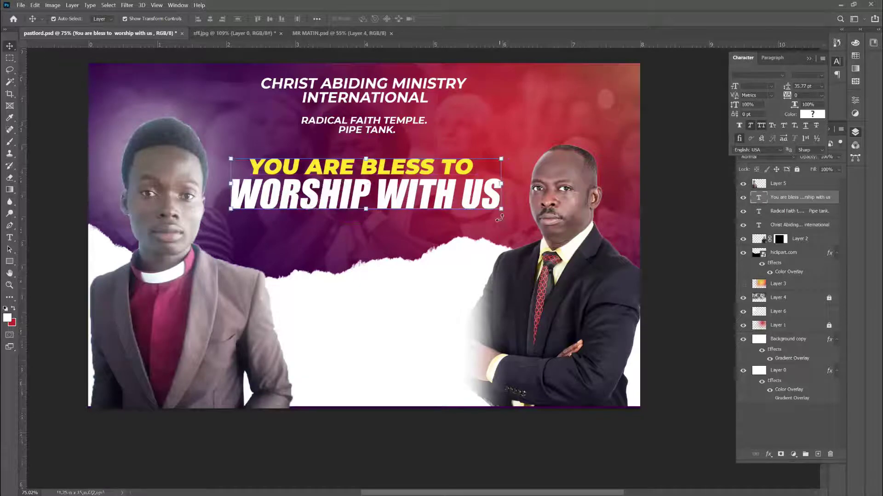
mouse_move(500, 218)
mouse_down()
mouse_move(503, 233)
mouse_move(485, 249)
mouse_up()
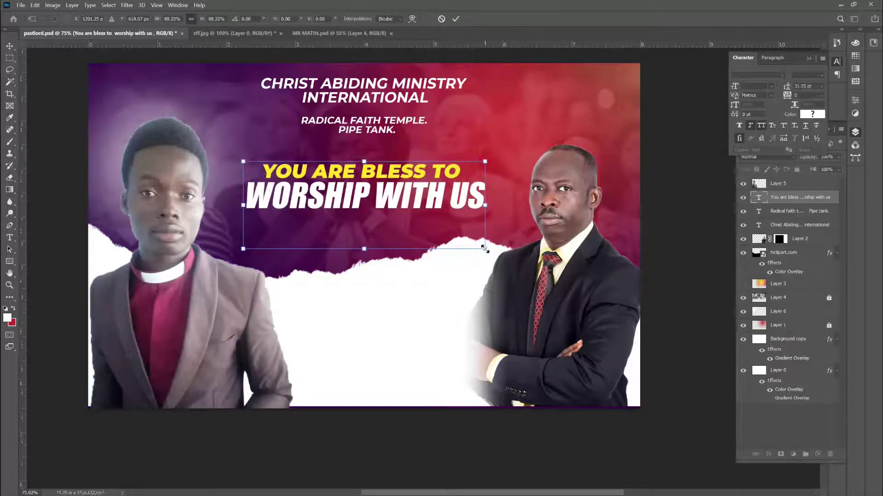
key(Return)
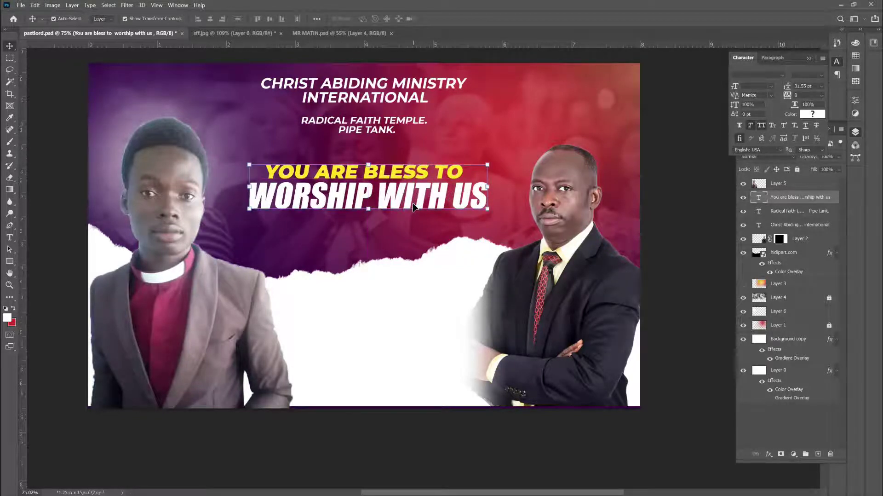
Step: Nudge the left man's photo and shift the right man's photo slightly right
click(77, 266)
drag(189, 286, 182, 289)
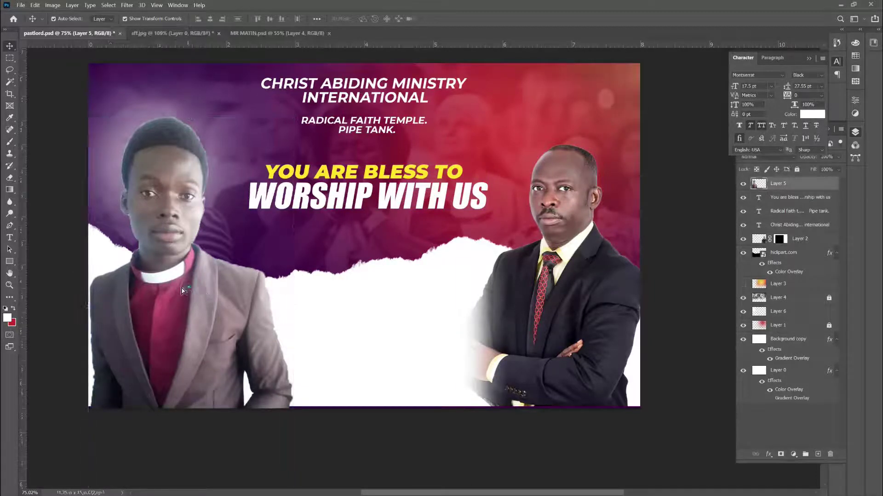
click(530, 335)
drag(530, 334, 542, 334)
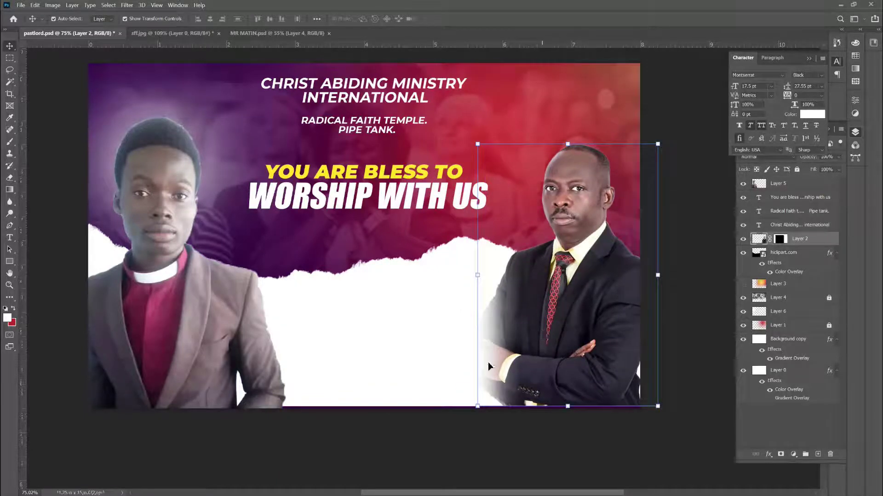
Step: Raise and enlarge the right-hand man's photo so he fills the right edge
click(390, 457)
click(195, 303)
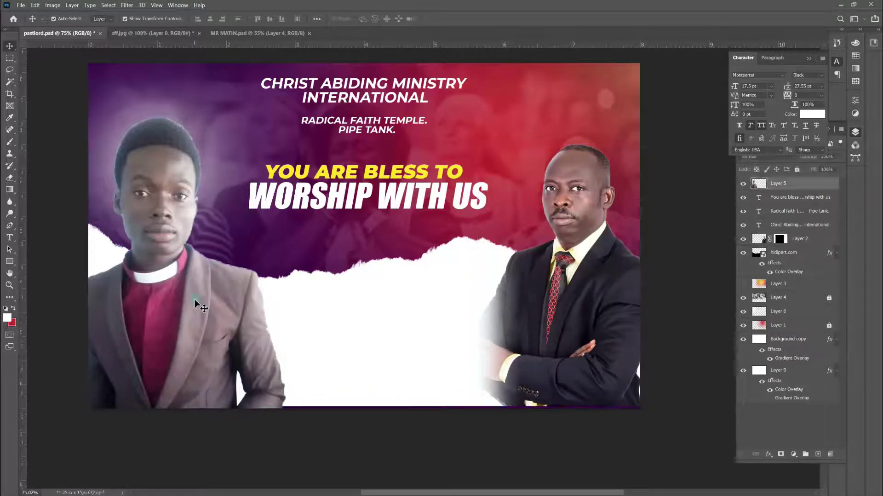
click(570, 258)
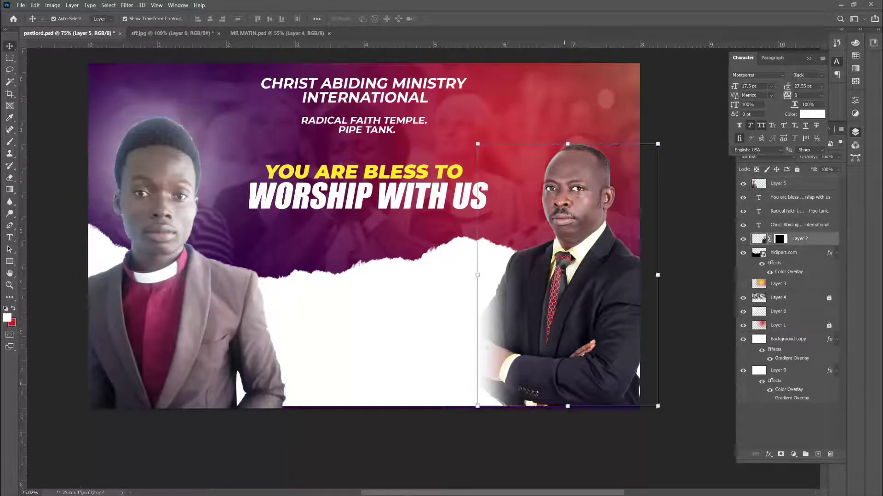
drag(571, 258, 573, 240)
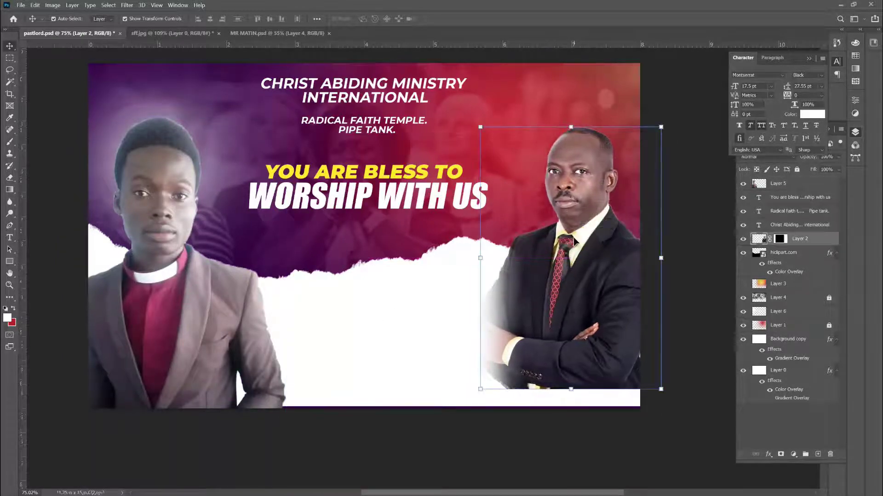
drag(662, 390, 670, 413)
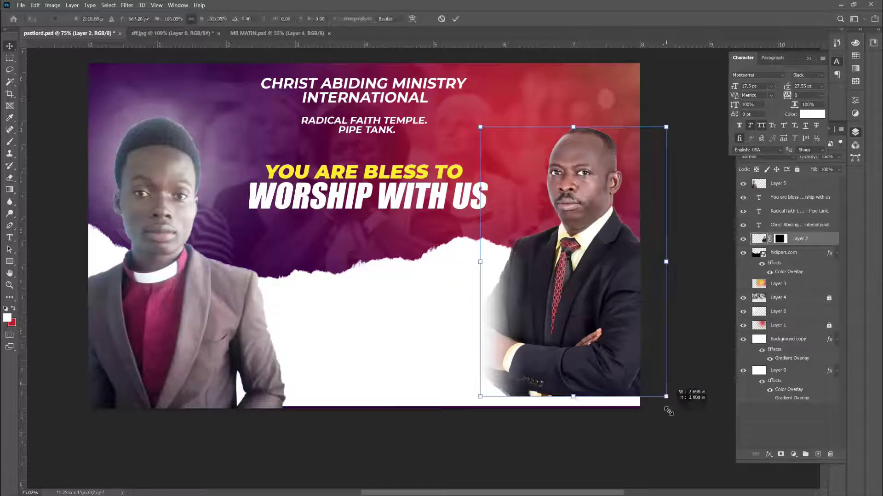
click(493, 431)
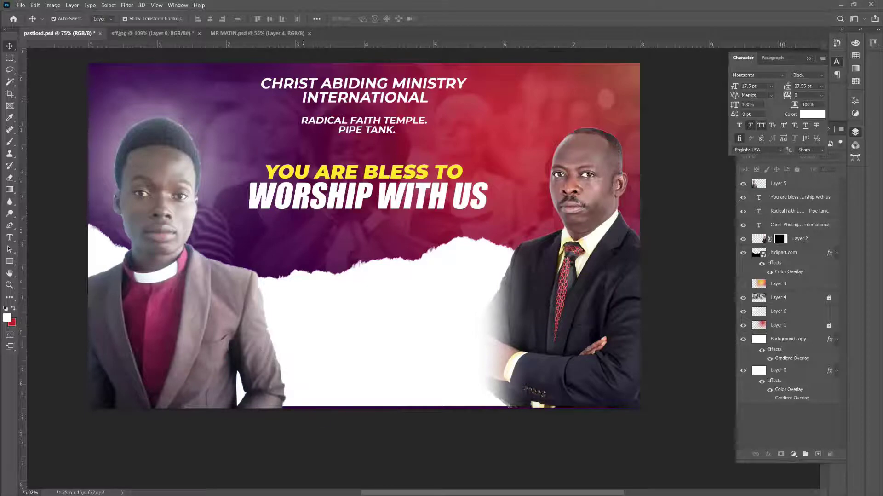
key(super)
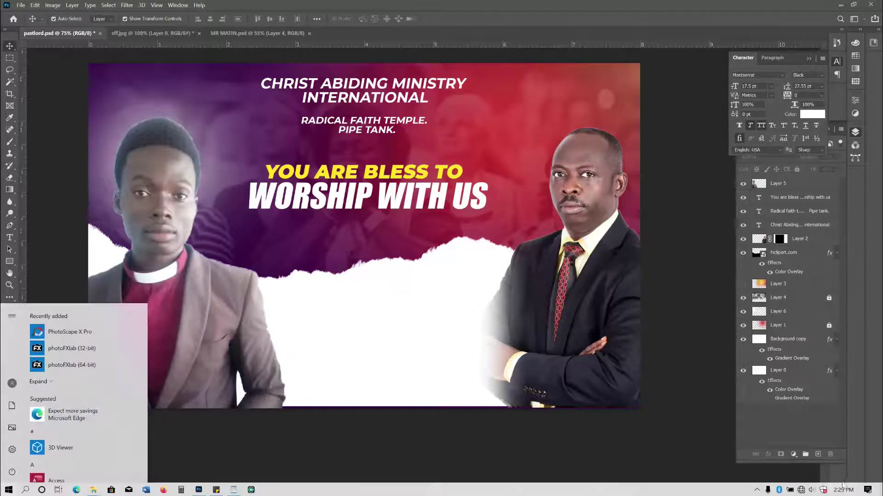
click(758, 490)
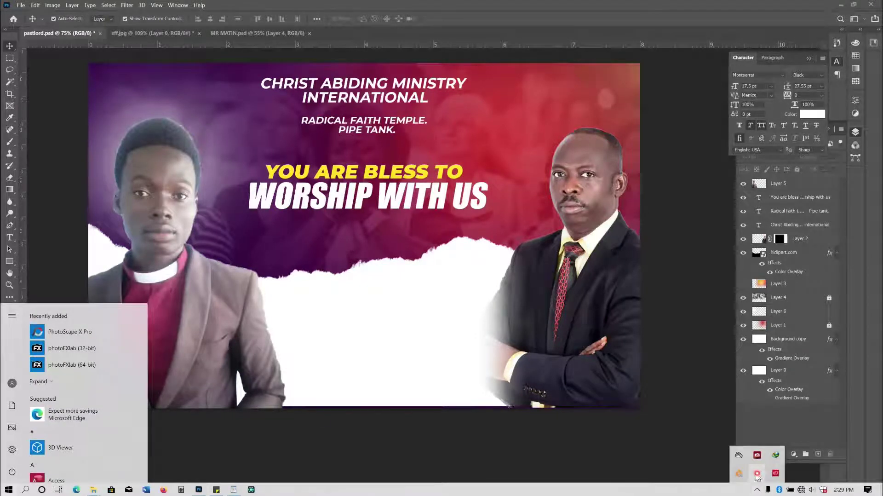
right_click(758, 474)
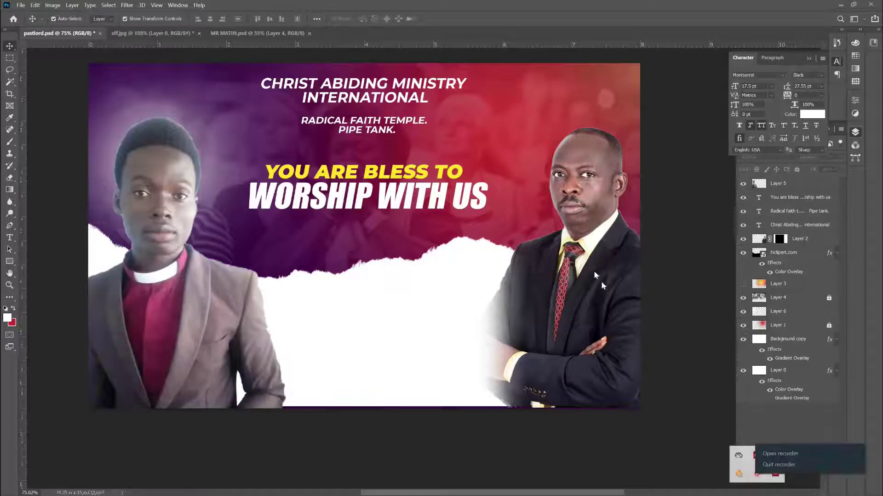
click(774, 454)
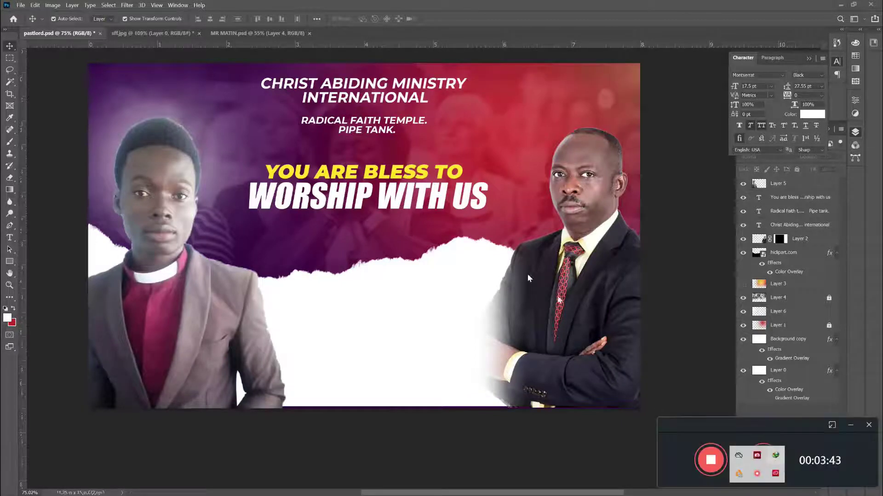
click(364, 122)
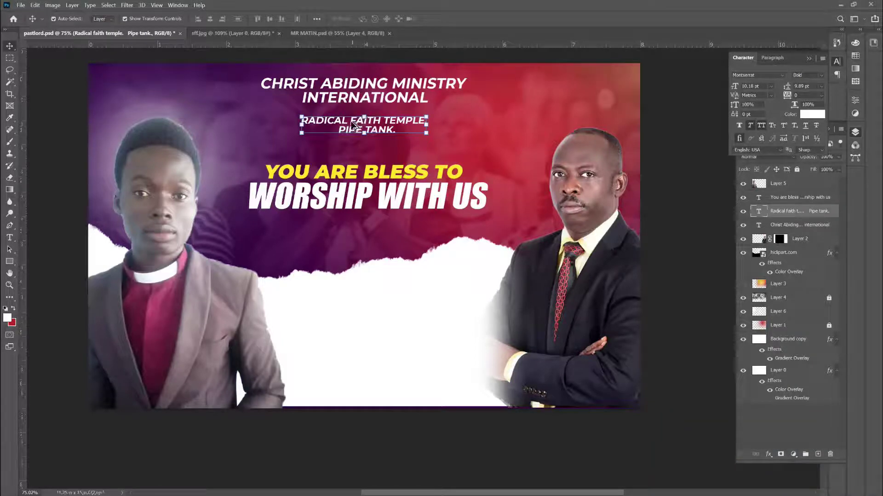
Step: Duplicate the Radical Faith Temple text into the white area, colour it dark purple, and paste in the pastor's name and title
drag(352, 125, 392, 315)
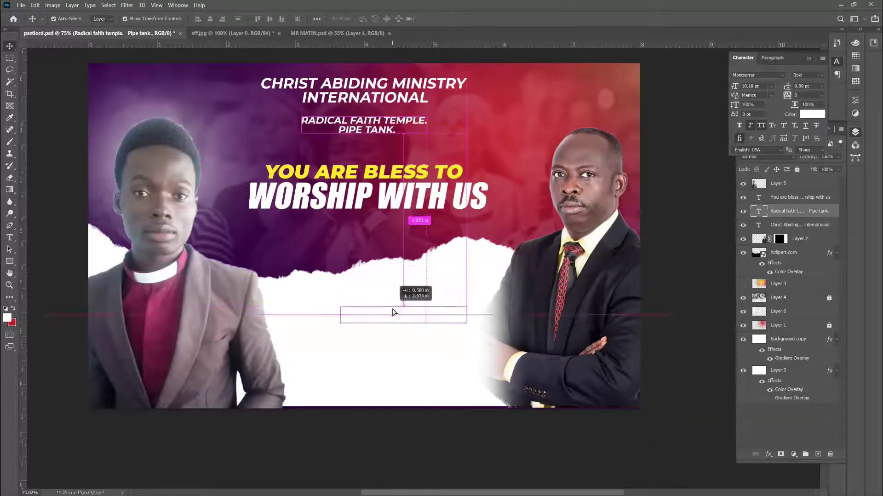
click(811, 116)
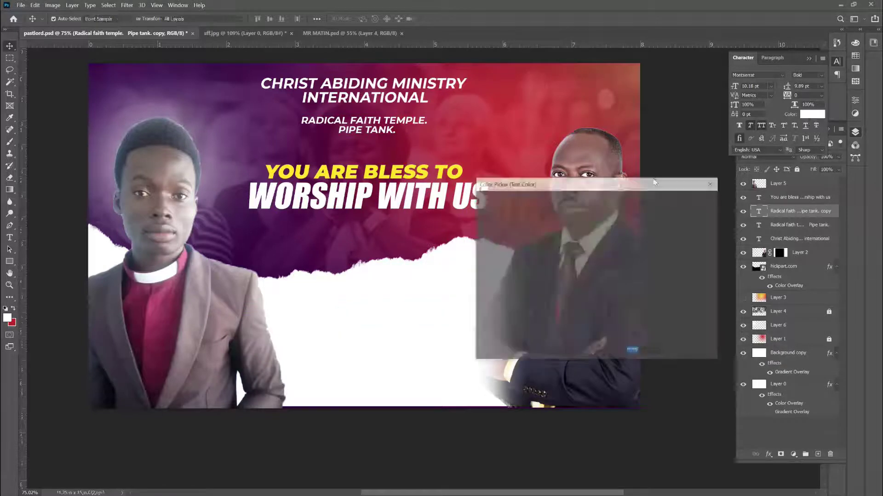
click(111, 72)
key(Return)
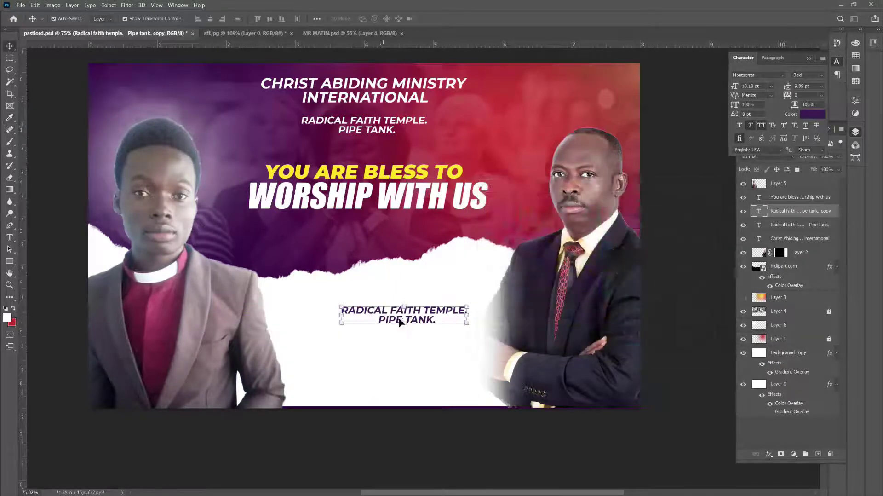
double_click(388, 316)
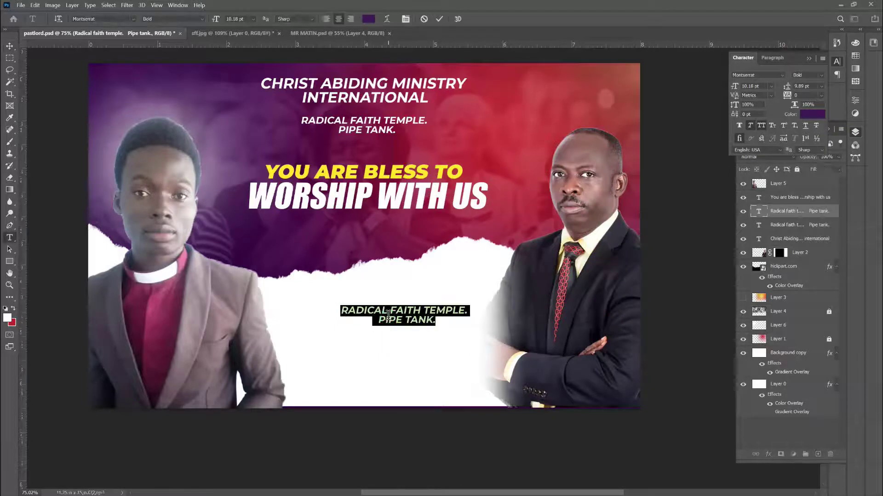
text(APOSTLE OBED AHENAFUL GENERAL OVERSEER)
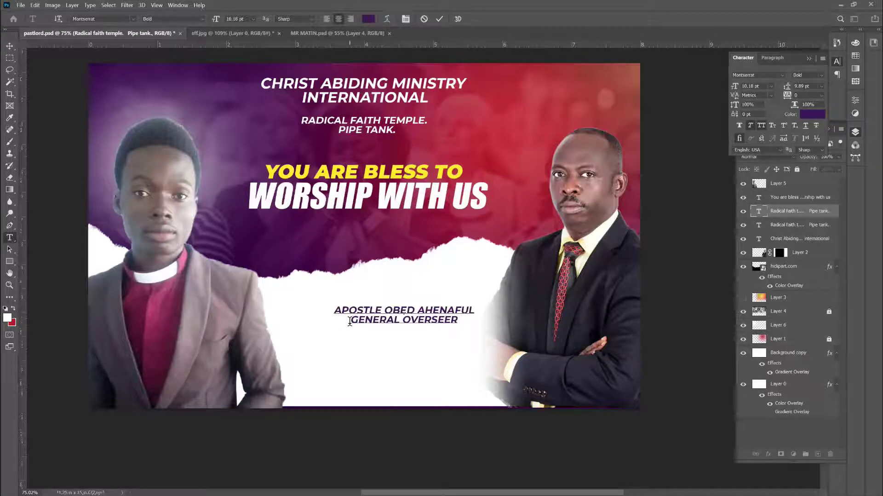
Step: Reorder the caption: GENERAL OVERSEER on top, then the name with the surname on a third line
drag(350, 320, 469, 320)
key(ctrl+c)
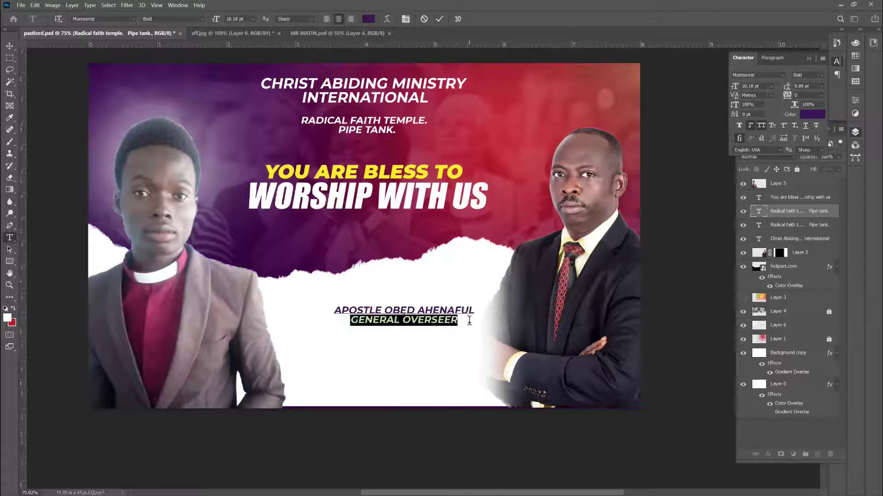
key(BackSpace)
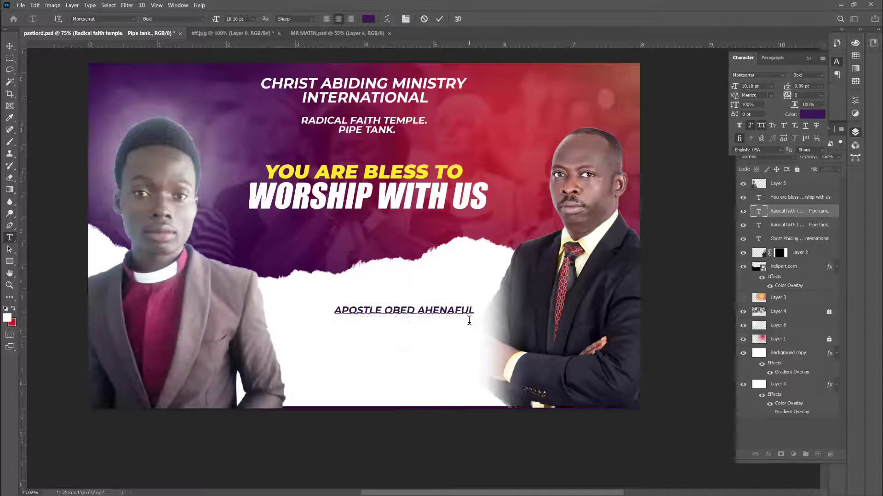
click(335, 310)
key(Return)
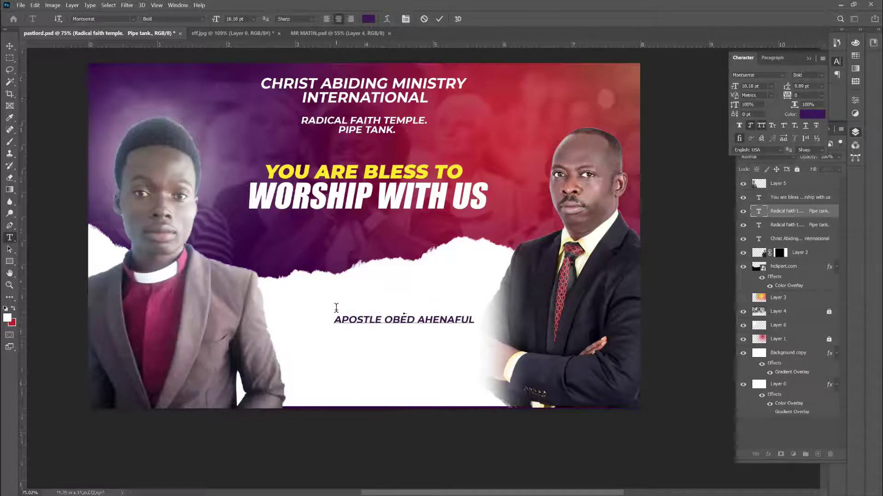
key(ctrl+v)
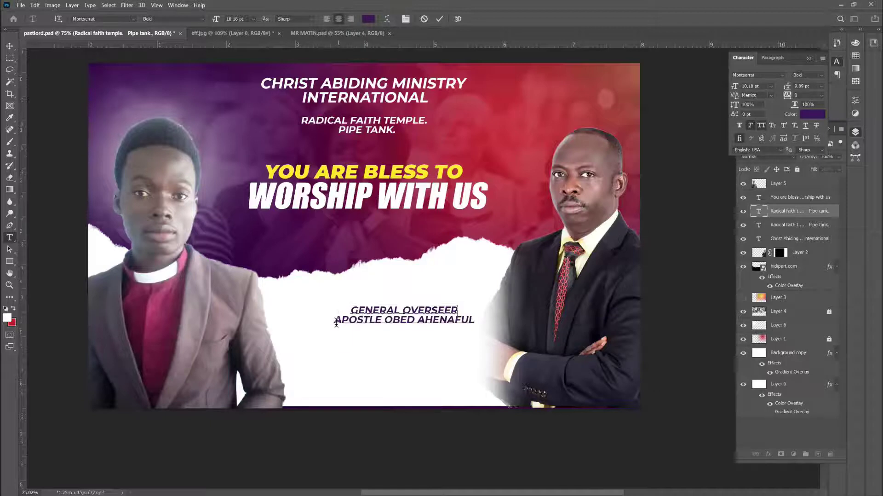
click(418, 323)
key(Return)
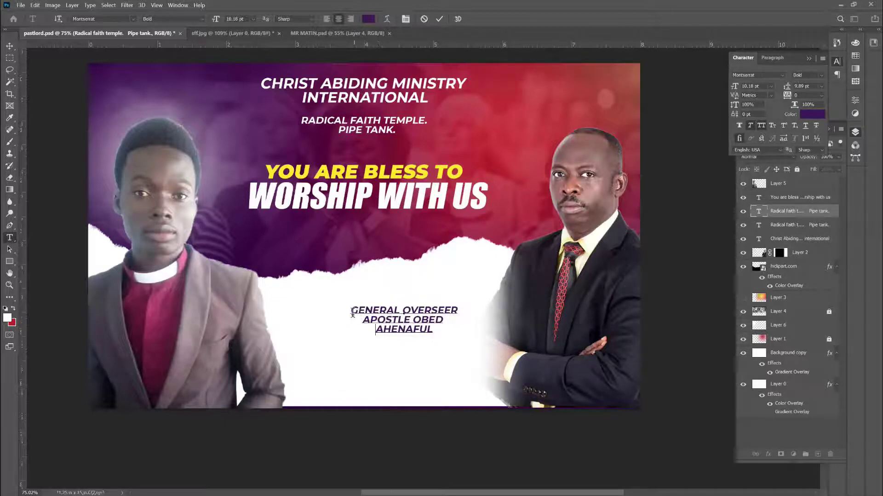
Step: Shrink the GENERAL OVERSEER line and right-align the three-line caption
drag(352, 311, 466, 307)
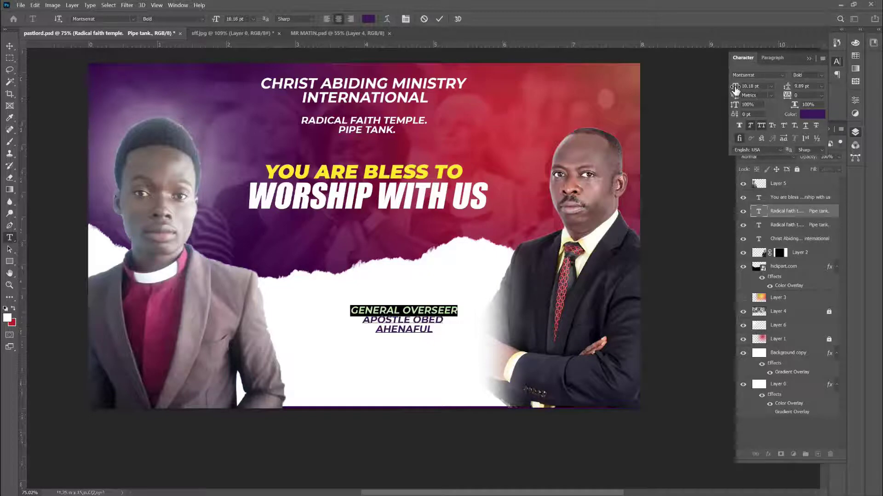
drag(736, 91, 741, 92)
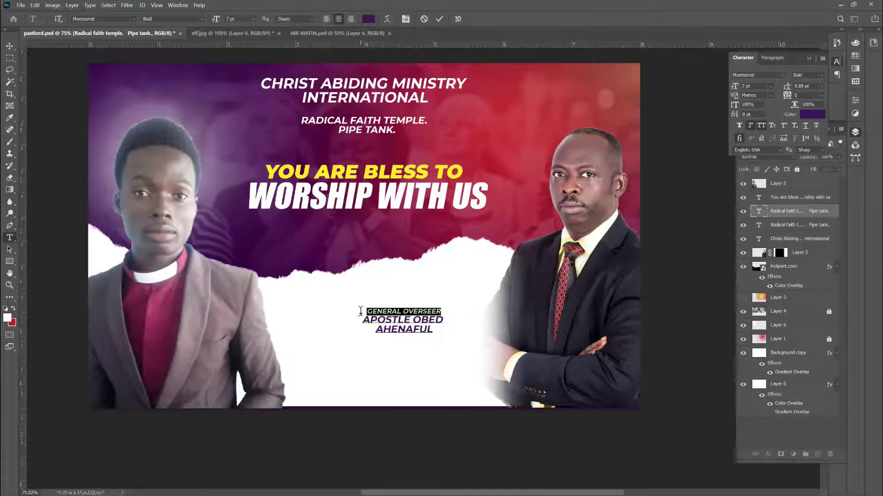
drag(365, 311, 467, 339)
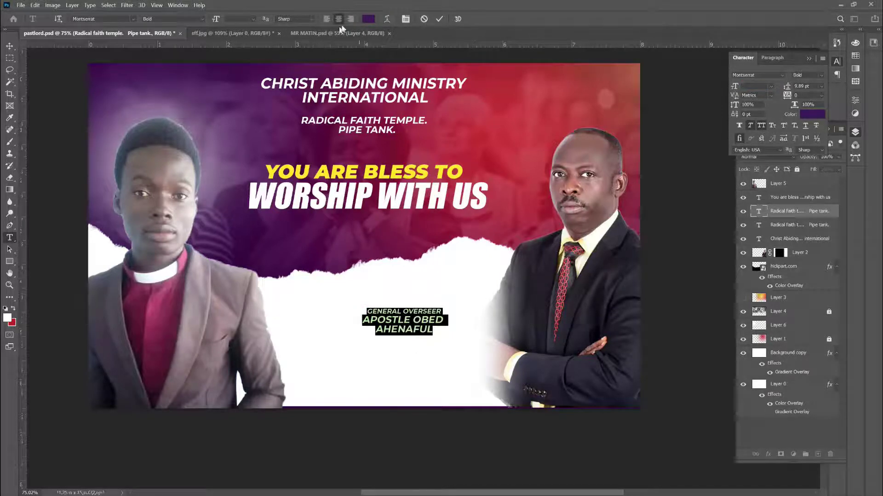
click(351, 19)
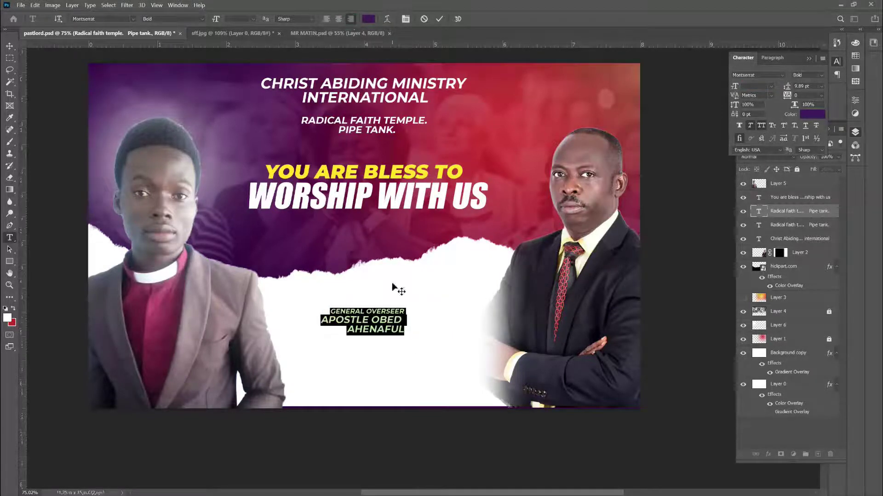
drag(398, 386, 452, 396)
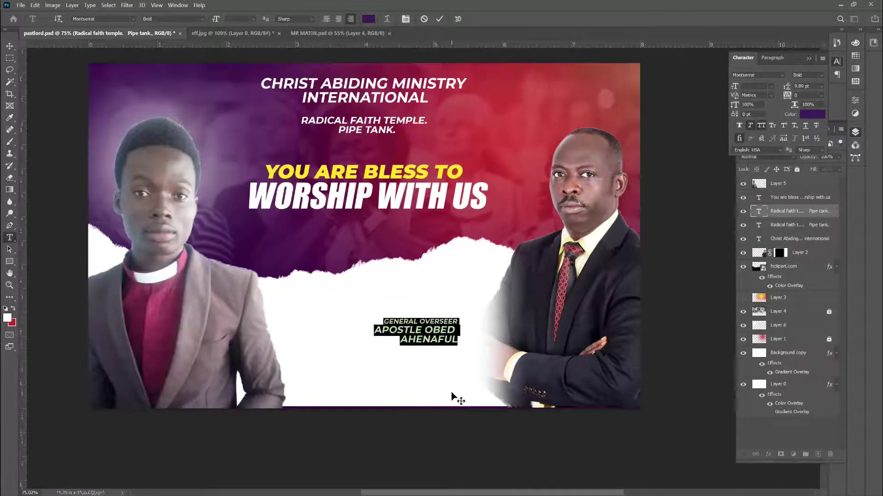
Step: Commit the caption, enlarge it, and place it beside the right clergyman
click(440, 19)
key(v)
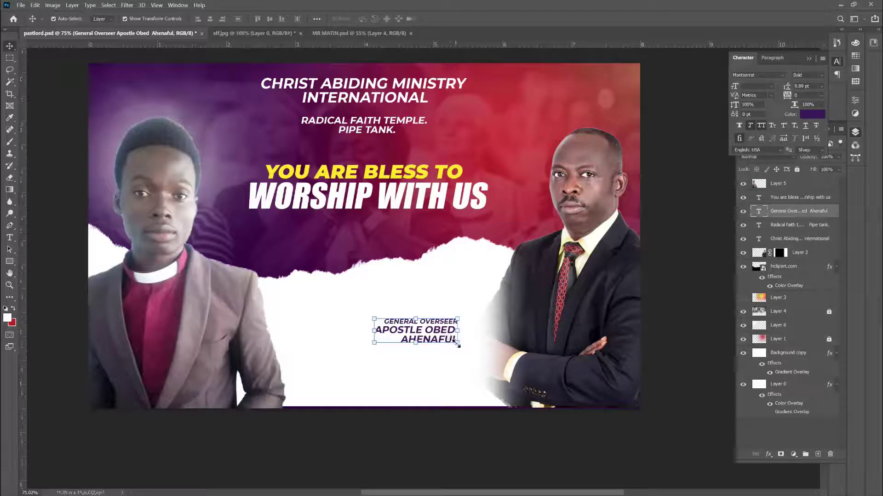
click(457, 345)
drag(458, 317, 476, 309)
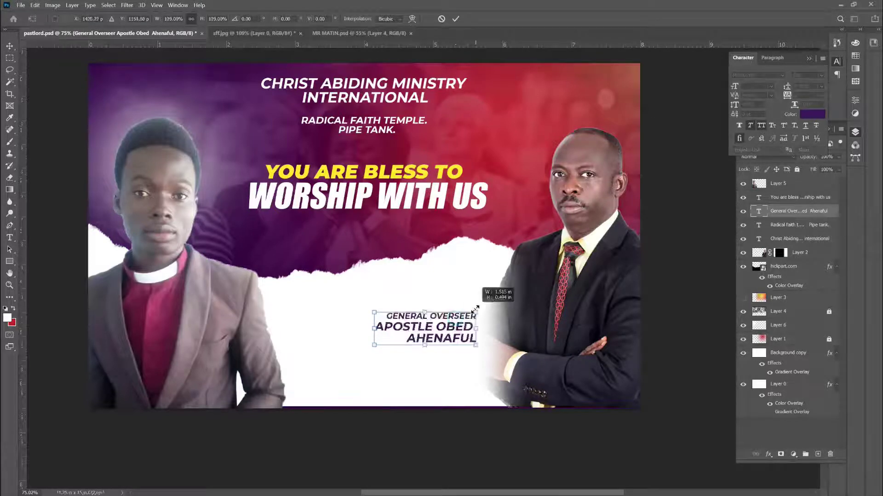
key(Return)
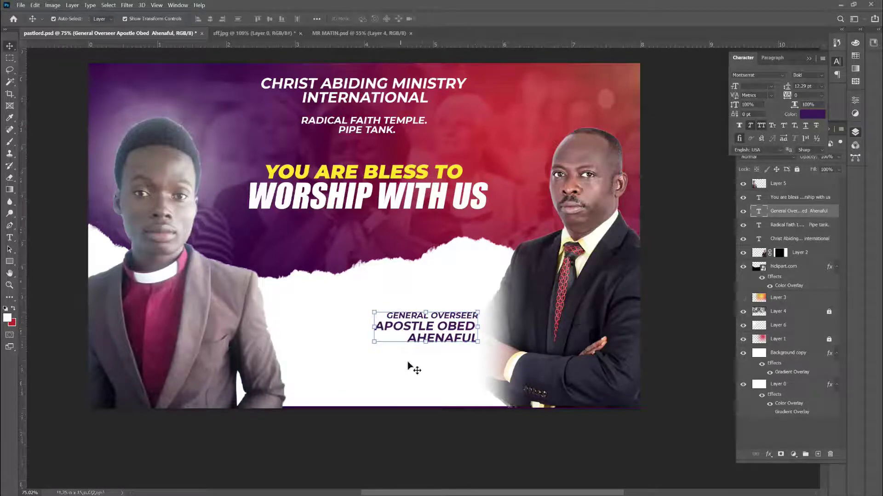
mouse_move(431, 333)
mouse_down()
mouse_move(445, 291)
mouse_move(327, 347)
mouse_up()
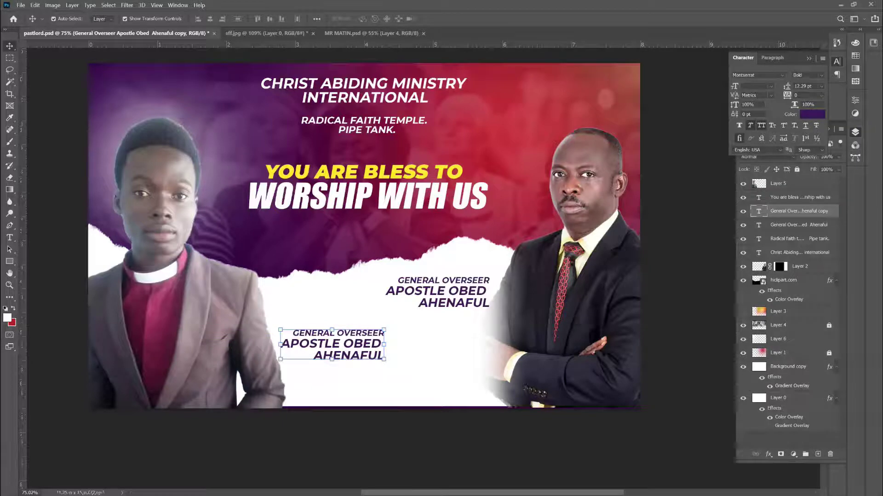
Step: Replace the copied caption's text with the pastor's name and BRANCH PASTOR
drag(319, 349, 318, 350)
double_click(319, 350)
text(PS LORD HAGAN)
key(Return)
text(BRANCH PASTOR)
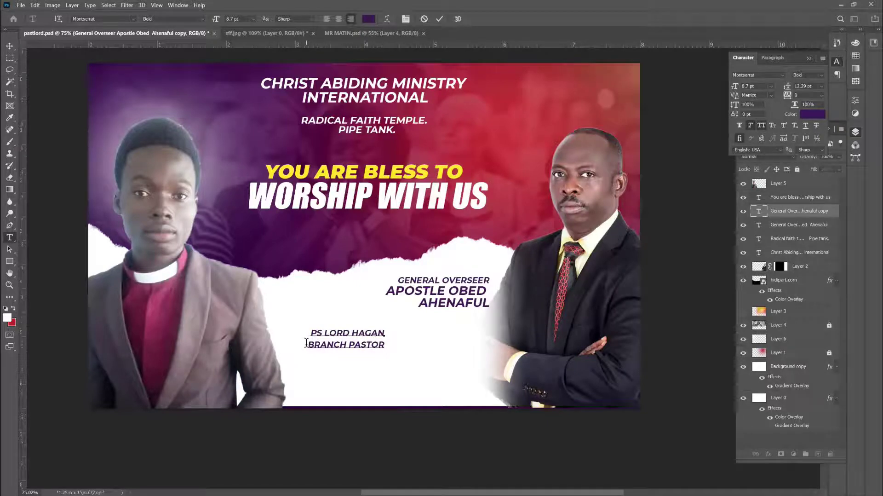
Step: Move the BRANCH PASTOR line above the pastor's name
drag(307, 343, 398, 371)
key(ctrl+c)
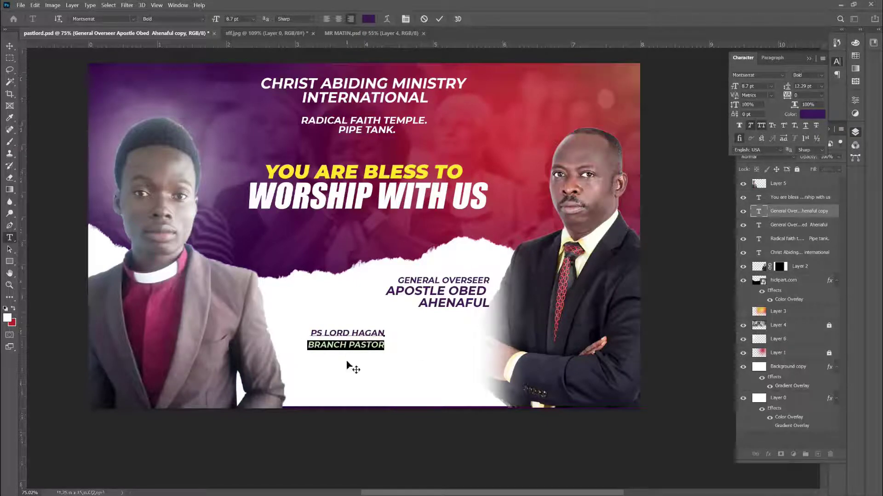
key(BackSpace)
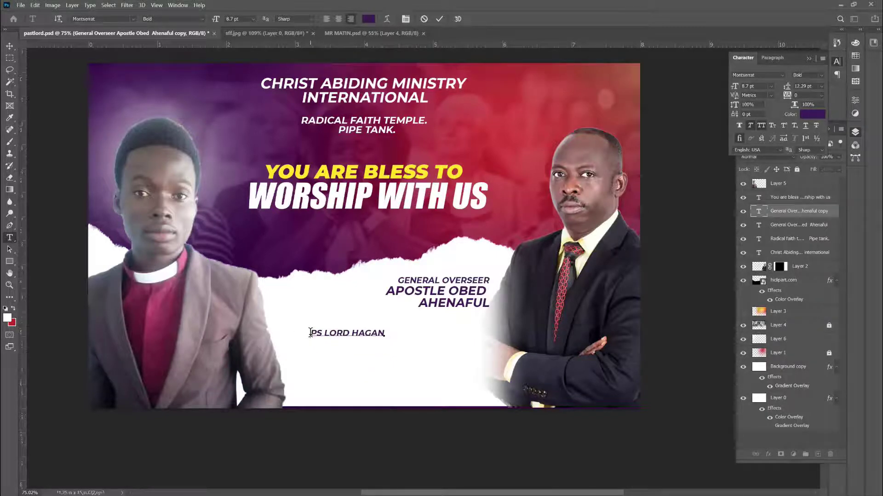
click(311, 332)
key(Return)
key(ctrl+v)
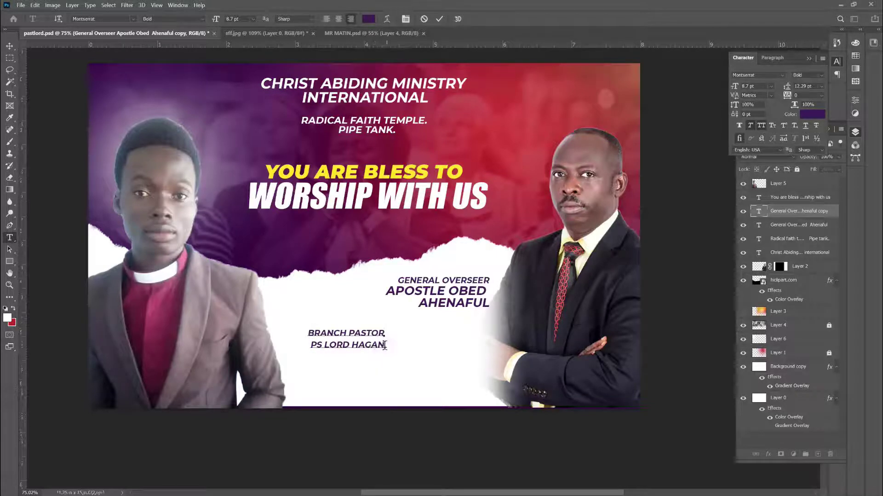
Step: Make the pastor's name line slightly larger than BRANCH PASTOR
drag(385, 345, 292, 346)
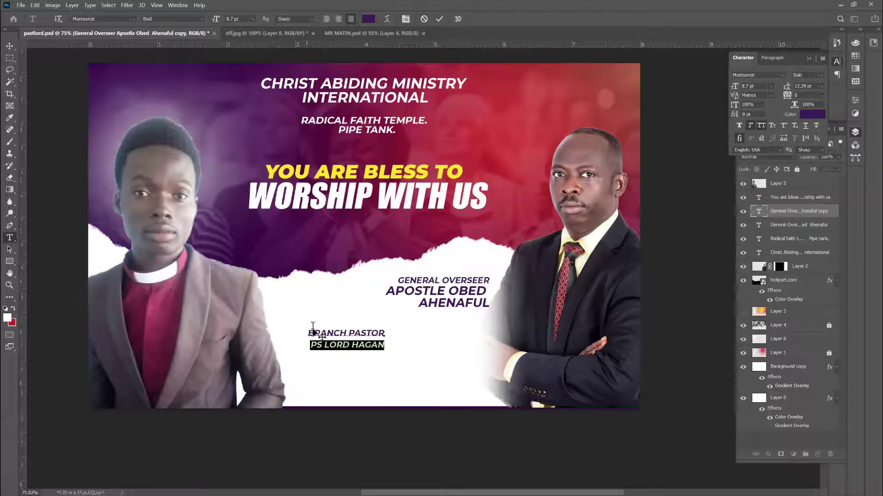
drag(310, 330, 388, 340)
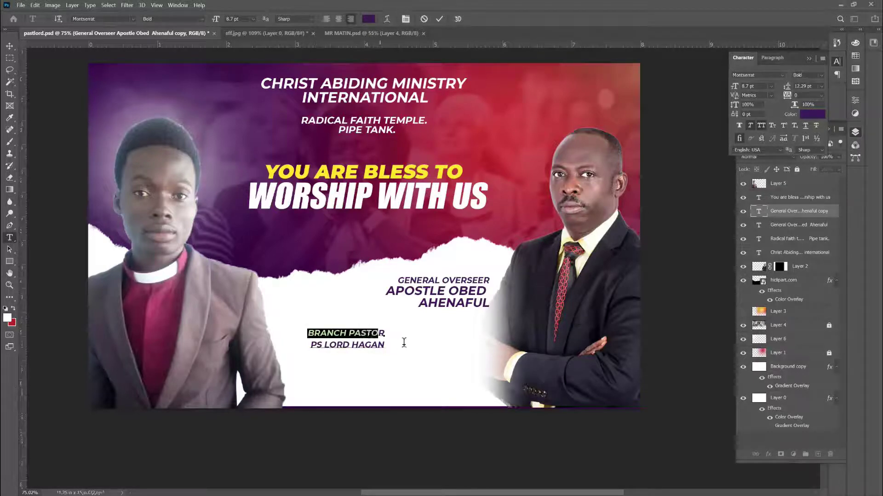
click(385, 333)
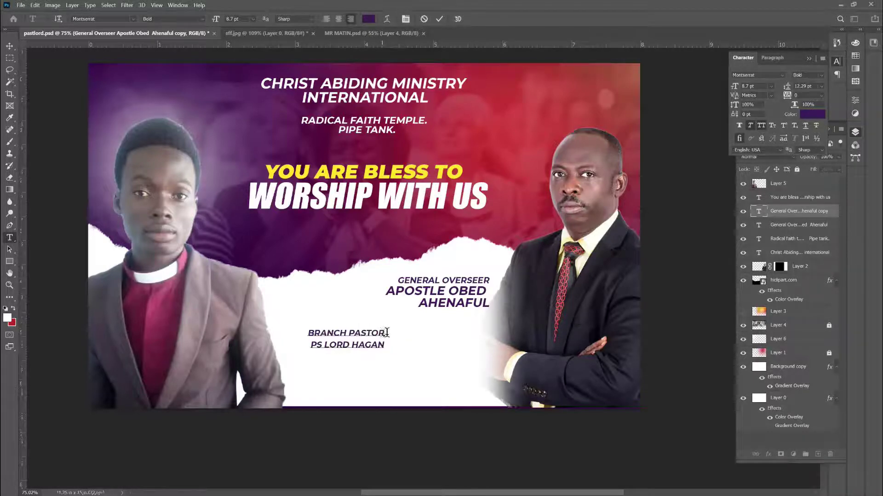
drag(386, 332, 278, 330)
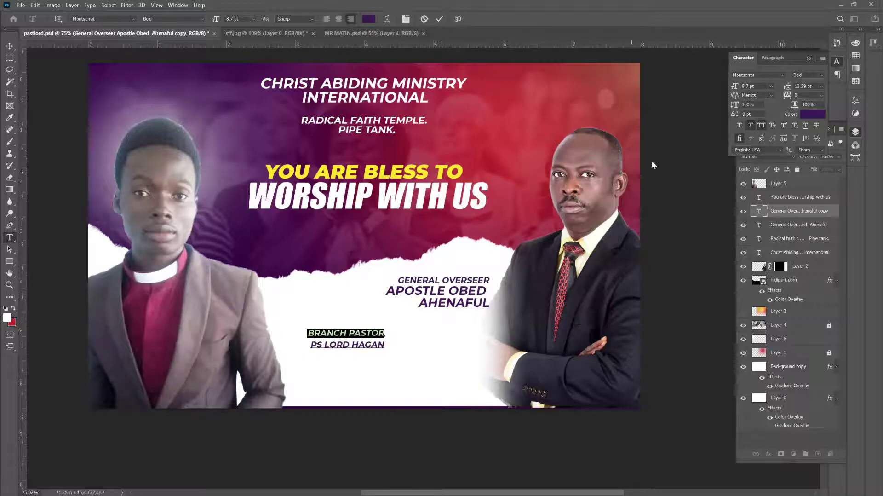
click(385, 344)
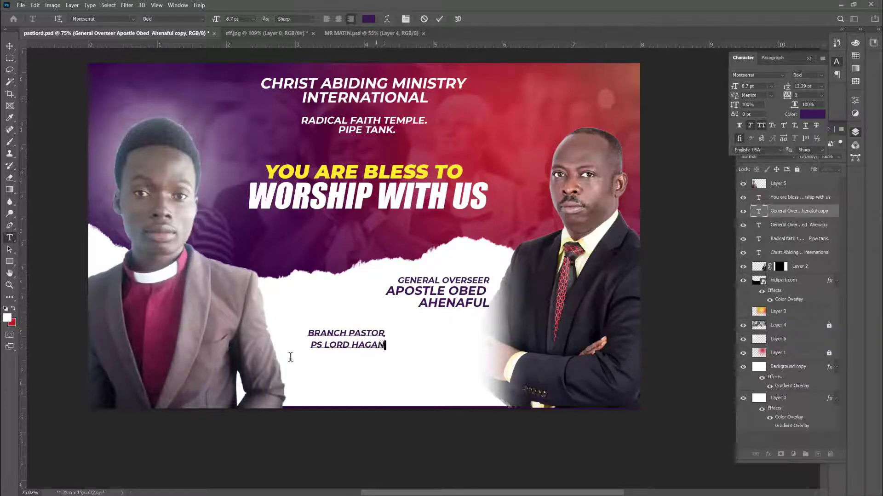
shift+click(300, 345)
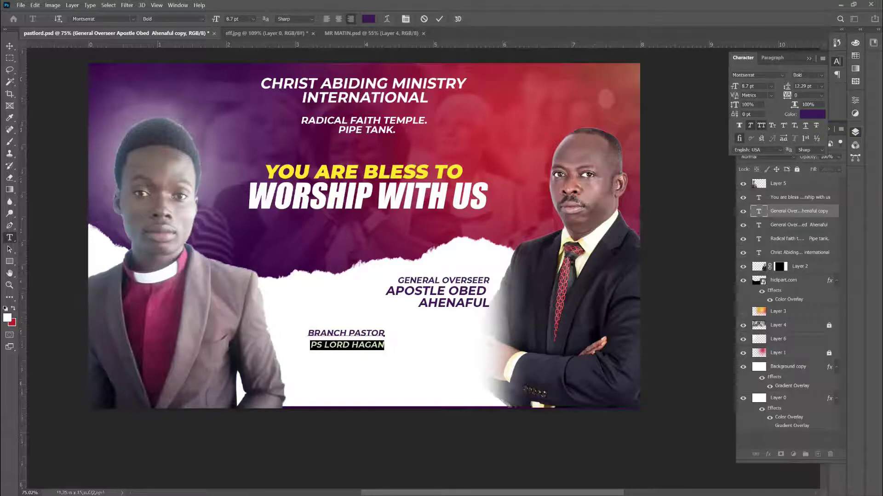
drag(733, 86, 733, 92)
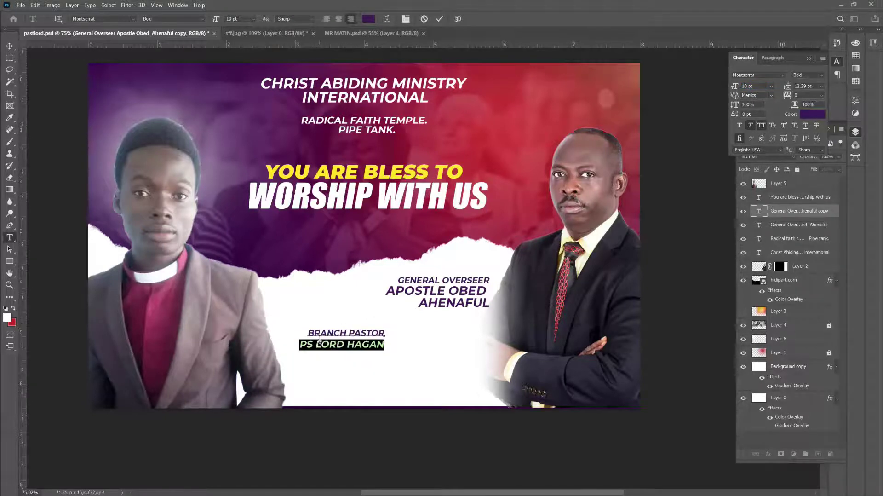
Step: Left-align both lines, place the caption beside the left clergyman and commit
drag(307, 332, 428, 366)
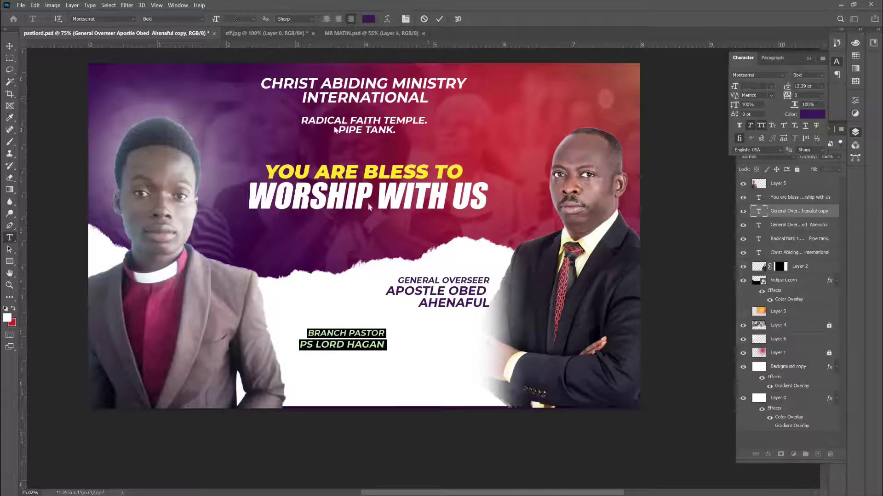
click(326, 19)
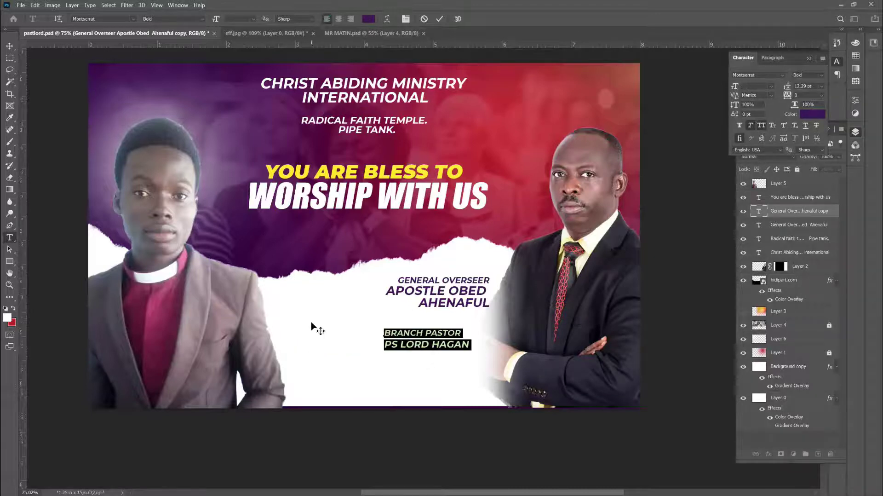
drag(385, 355, 271, 365)
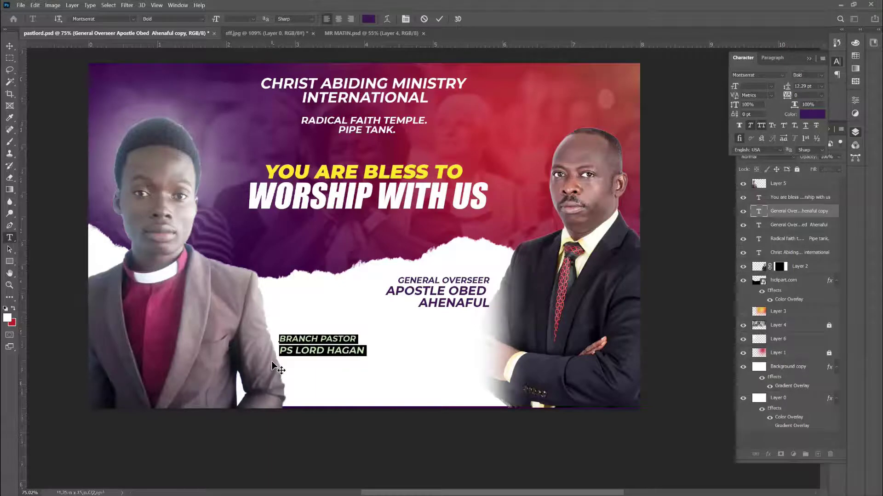
click(439, 18)
key(v)
click(321, 456)
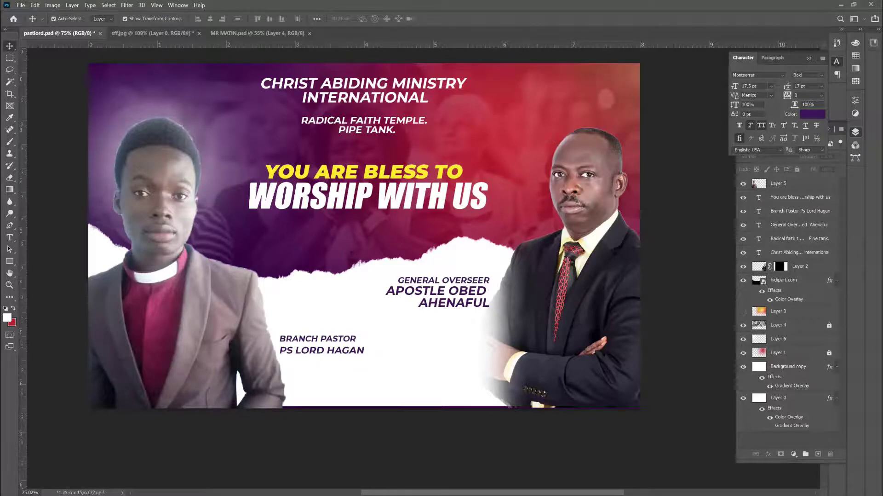
key(super)
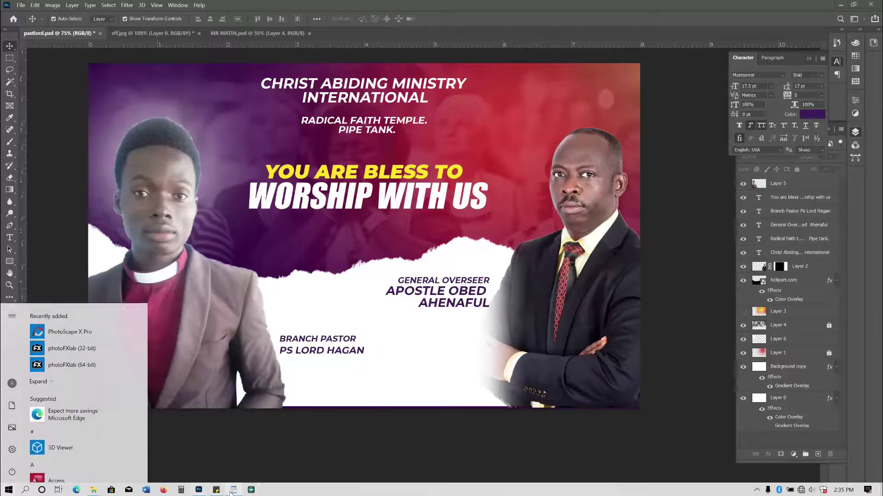
Step: Copy the Location and Info lines from the WordPad notes, then return to Photoshop
click(234, 489)
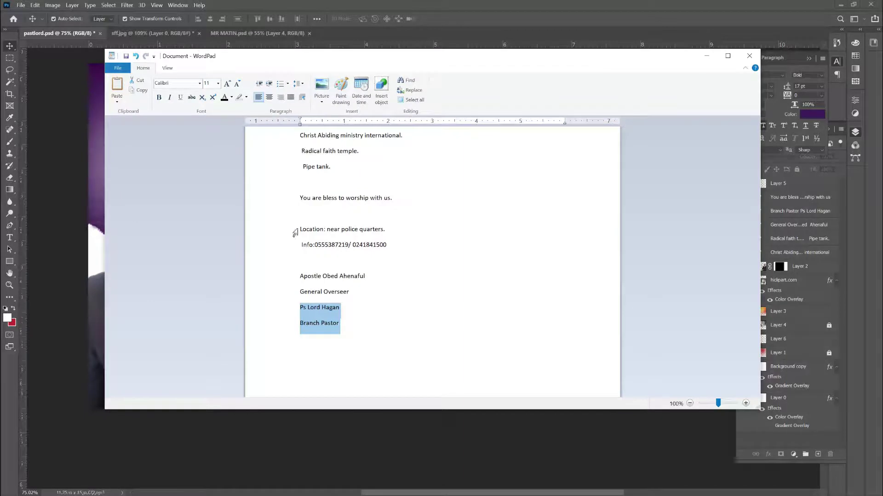
drag(300, 229, 388, 244)
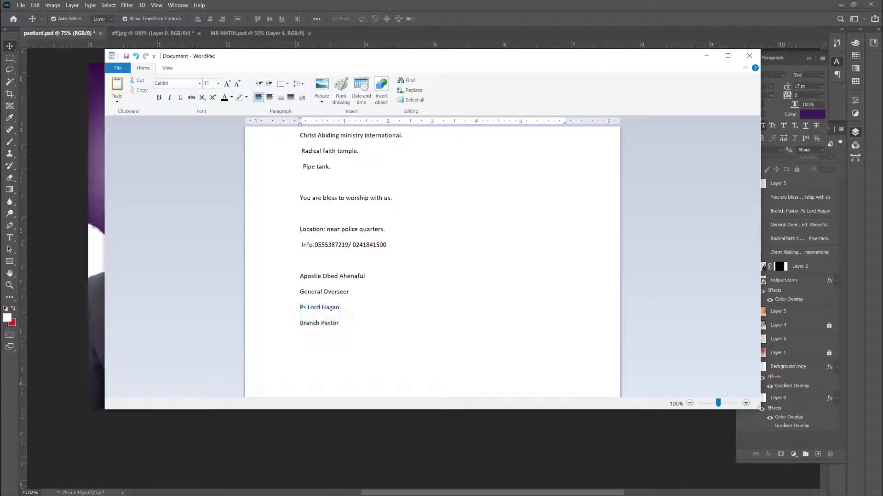
right_click(325, 239)
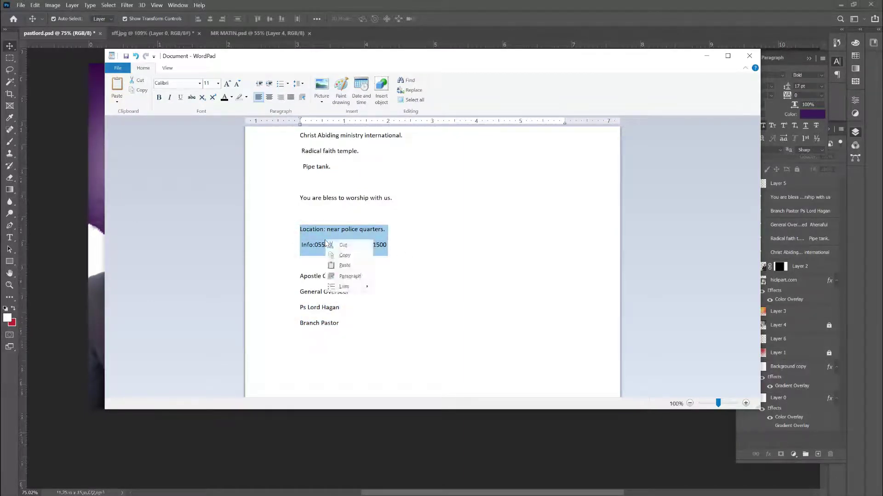
click(345, 256)
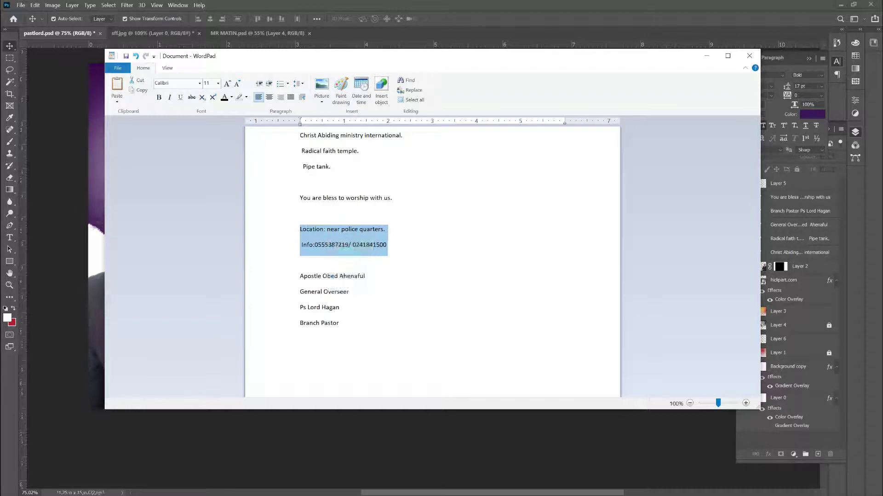
click(199, 473)
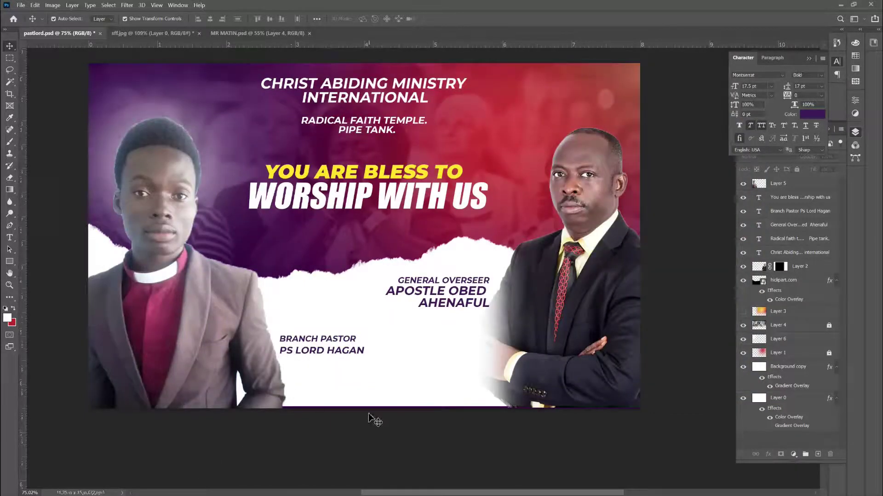
Step: Draw a rectangle shape across the banner's bottom edge above Layer 1
scroll(369, 414, up, 2)
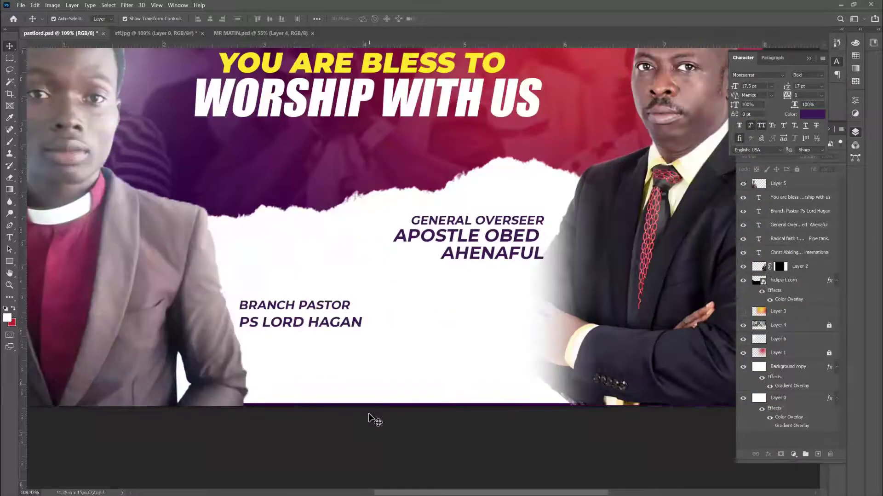
click(10, 263)
right_click(10, 263)
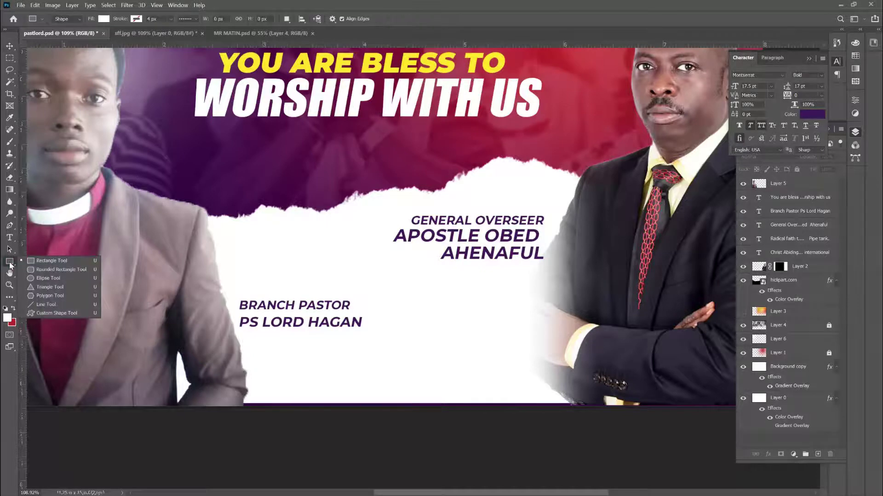
click(35, 261)
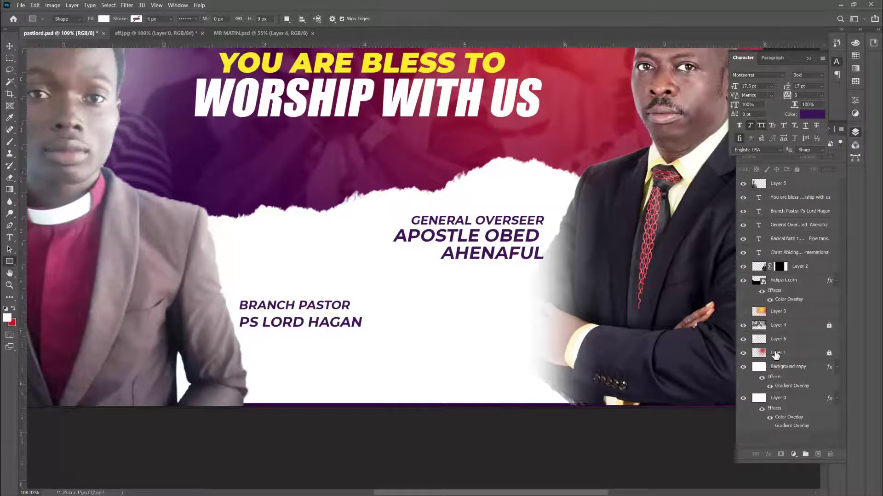
click(777, 353)
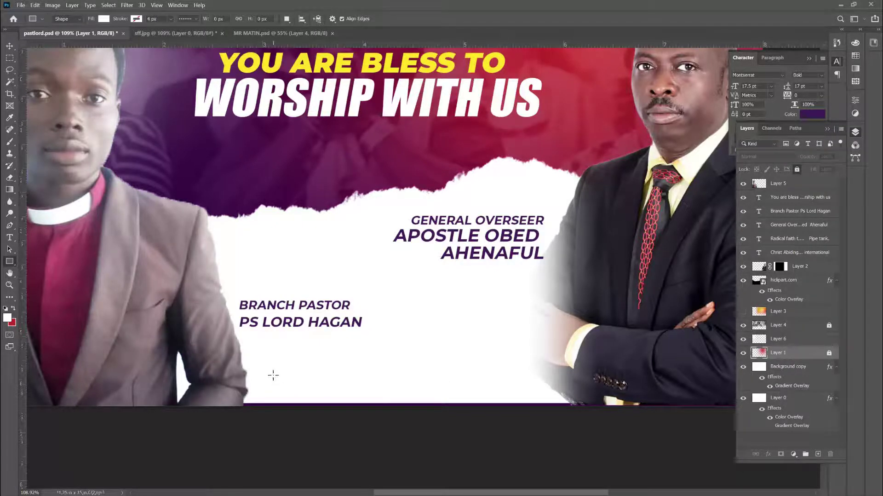
drag(269, 377, 541, 403)
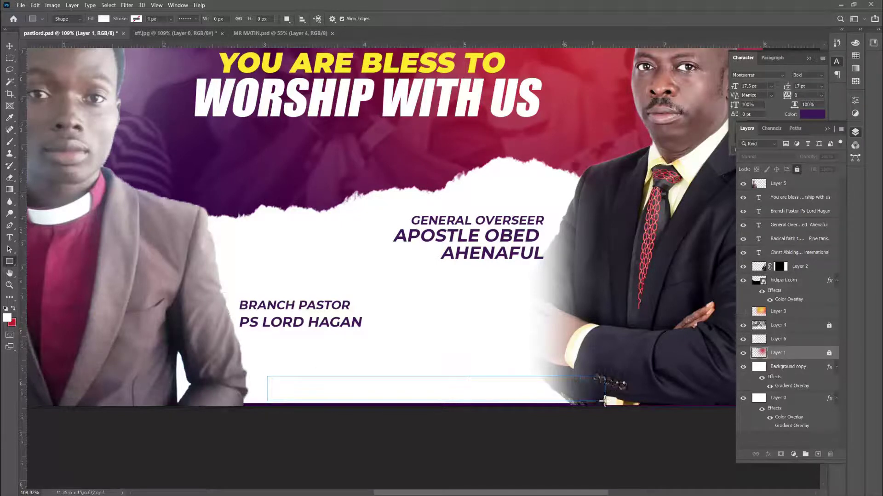
drag(541, 403, 605, 400)
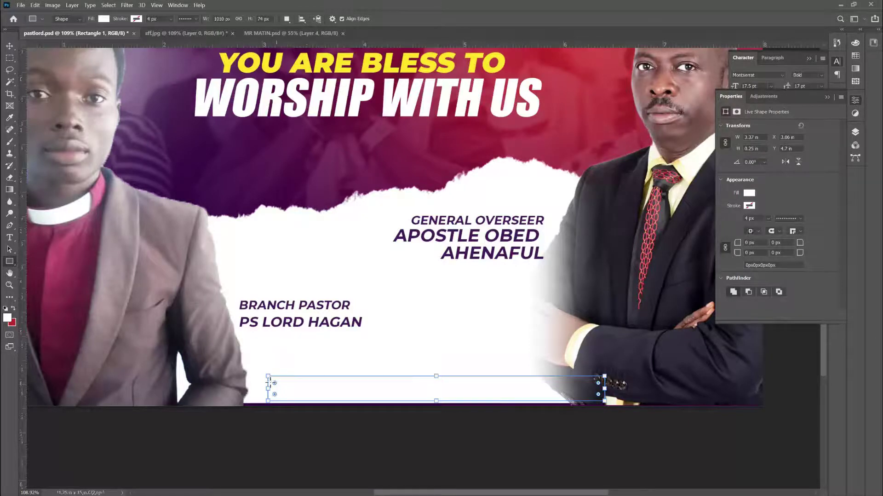
Step: Stretch the bottom bar further to the left and commit its new width
key(v)
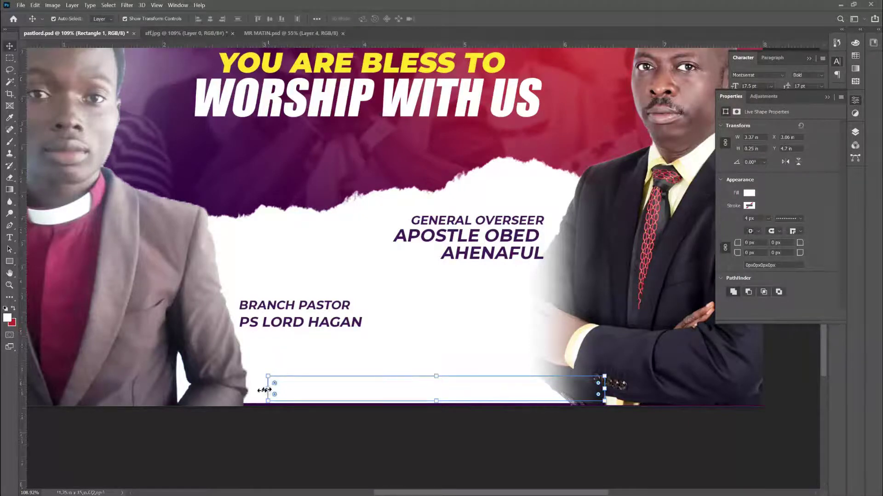
drag(268, 389, 210, 390)
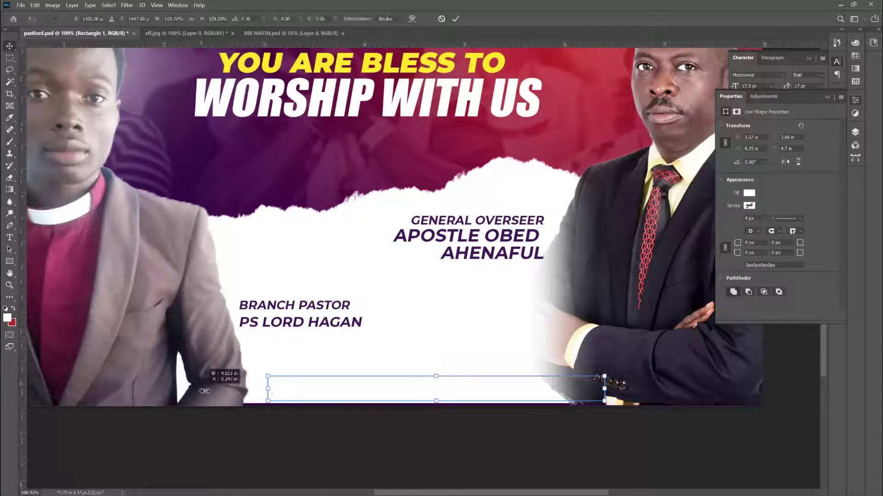
key(Return)
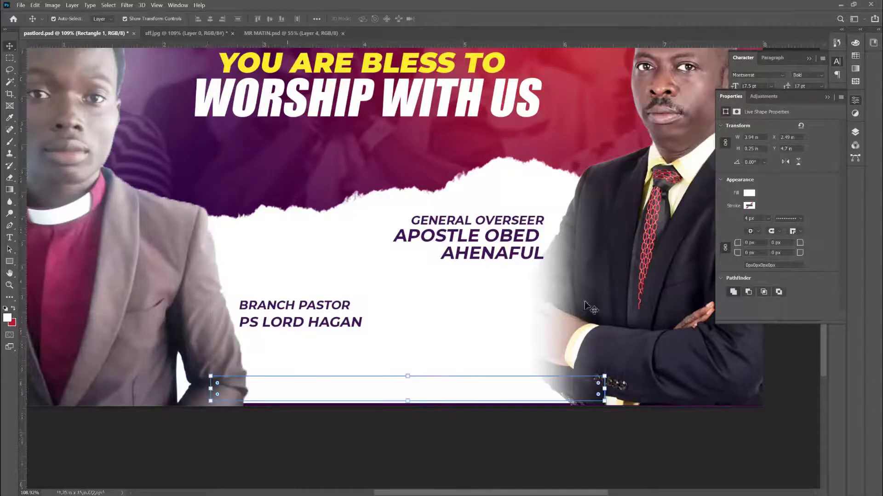
click(749, 193)
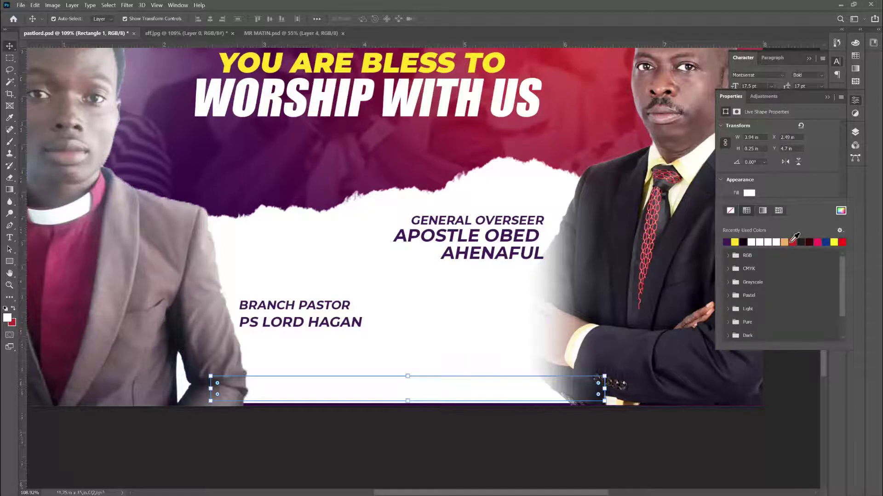
click(855, 132)
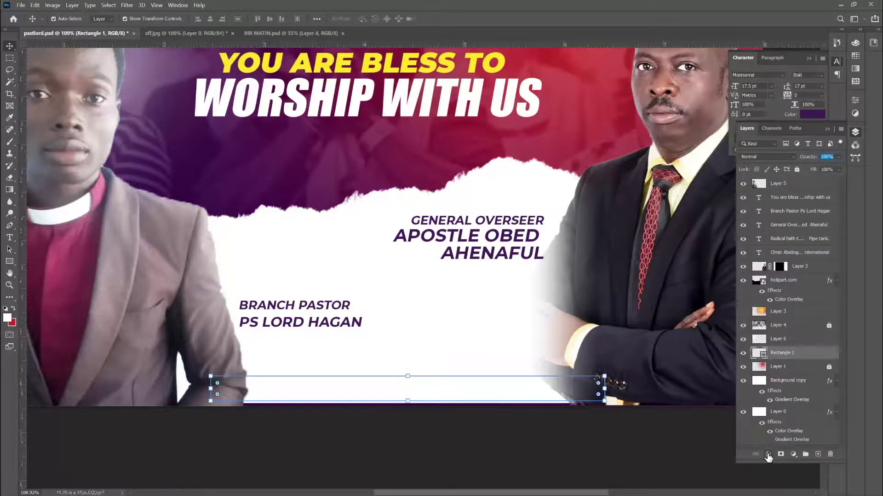
Step: Add a reflected purple-to-red Gradient Overlay at 0°, 150% scale, without the orange stop
click(768, 454)
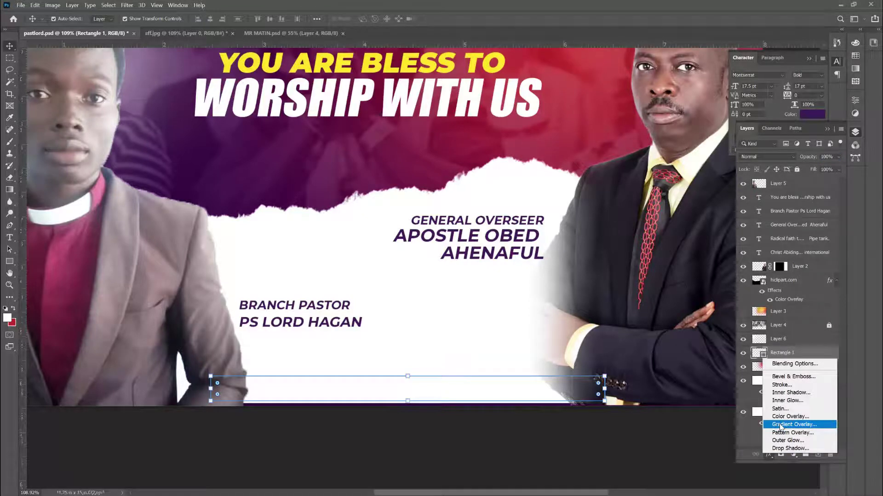
click(780, 424)
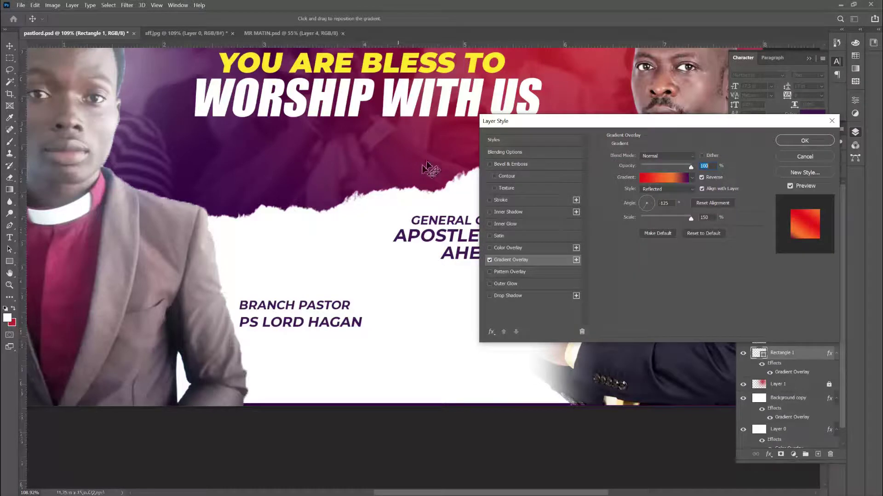
click(671, 177)
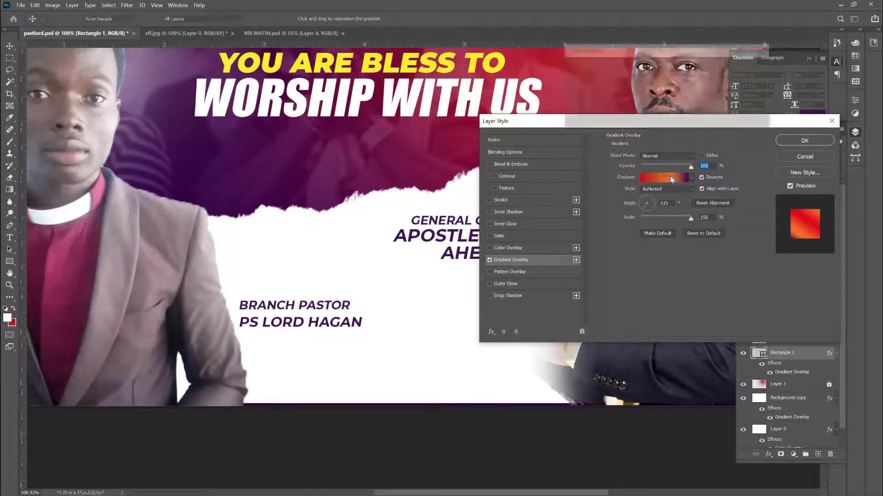
drag(643, 303, 647, 344)
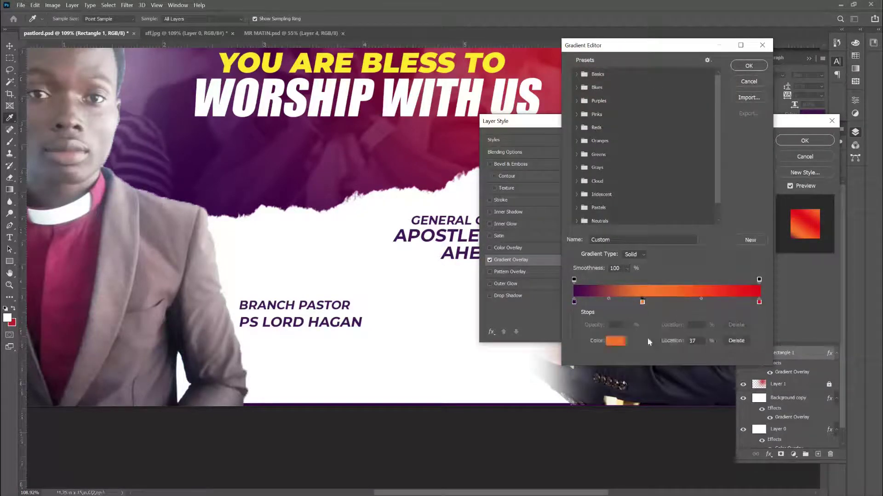
key(Return)
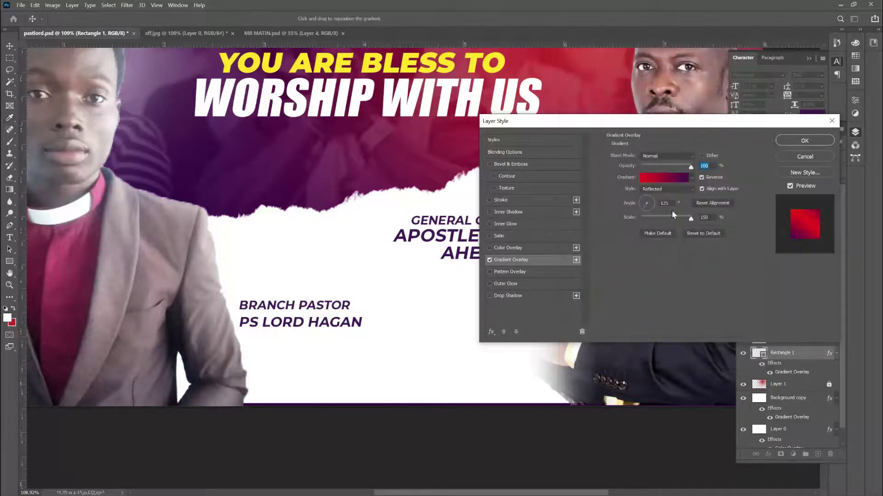
drag(652, 202, 657, 202)
double_click(661, 203)
key(Return)
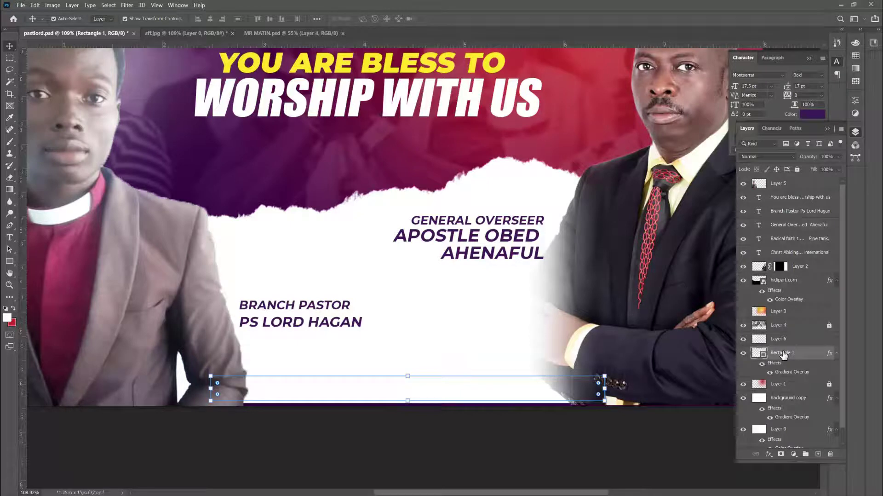
Step: Raise Rectangle 1 above Layer 2 and reorder hiclipart.com and Layer 4
drag(784, 354, 777, 301)
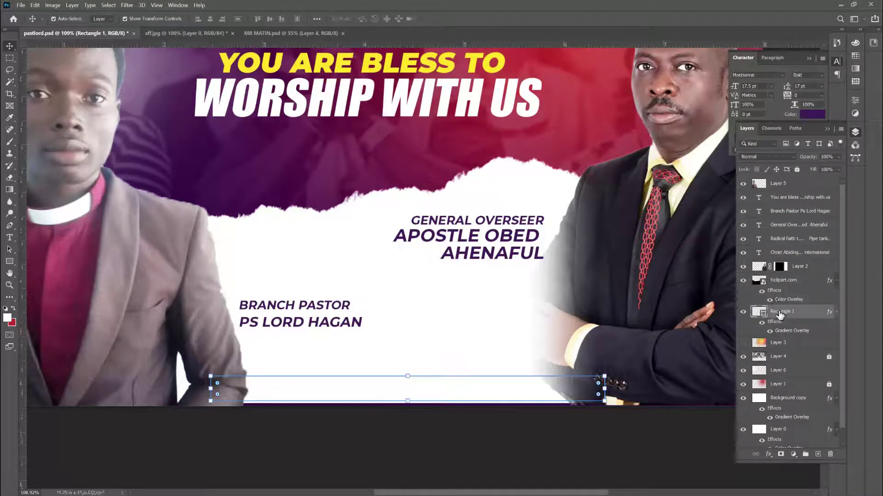
drag(780, 313, 777, 258)
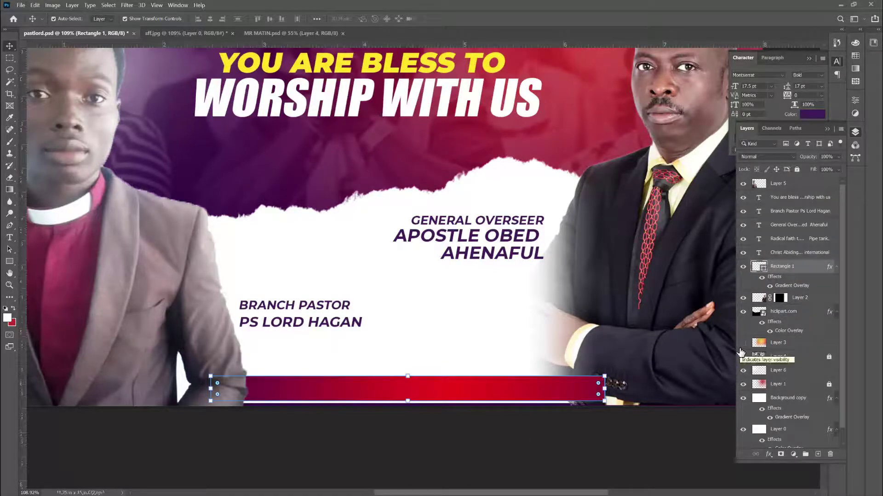
click(780, 314)
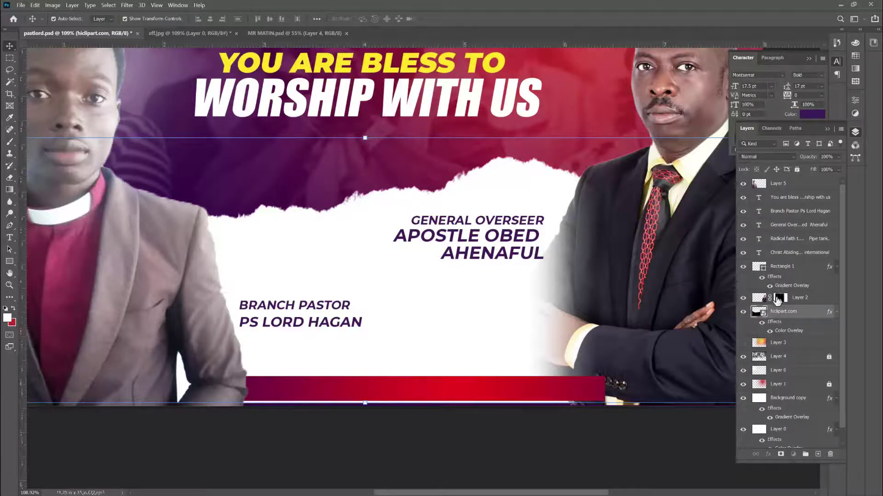
drag(776, 314, 773, 367)
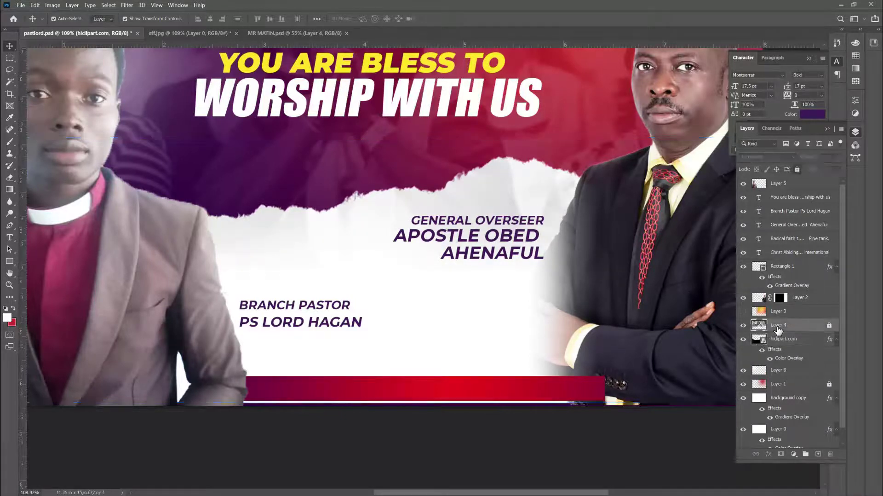
drag(778, 325, 775, 372)
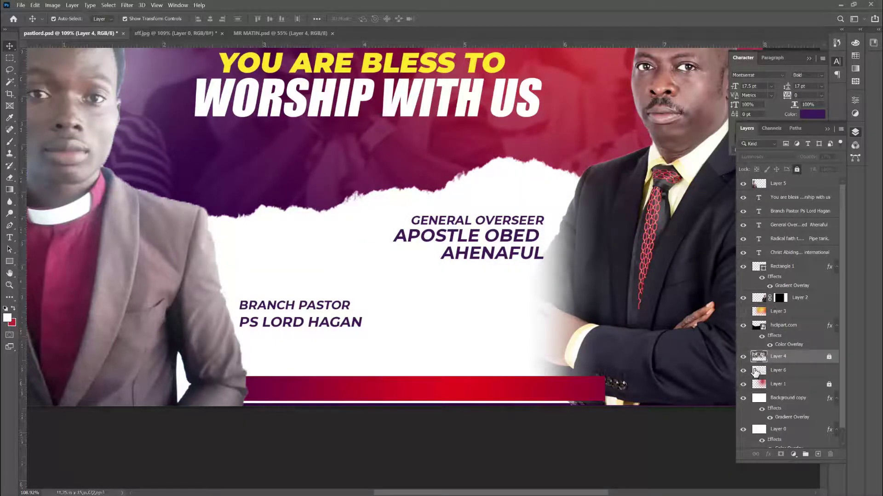
Step: Nudge the gradient bar and raise Layer 2's clergyman in front of it
click(519, 399)
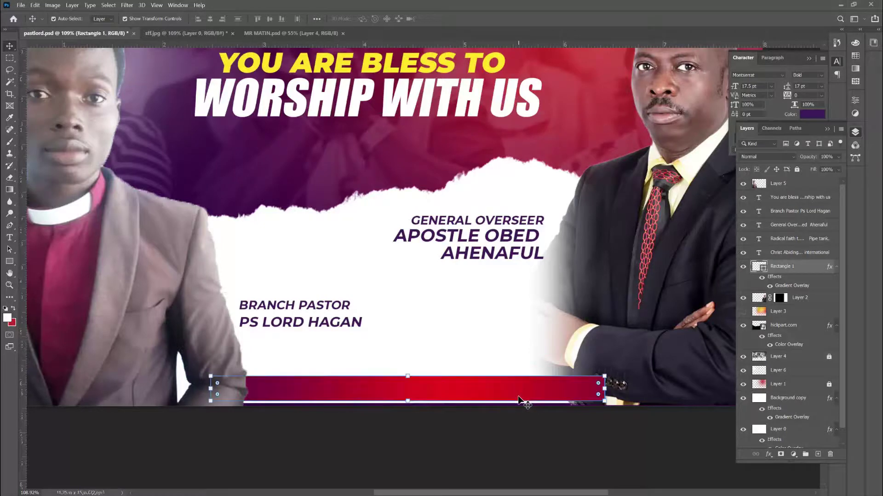
drag(518, 398, 514, 401)
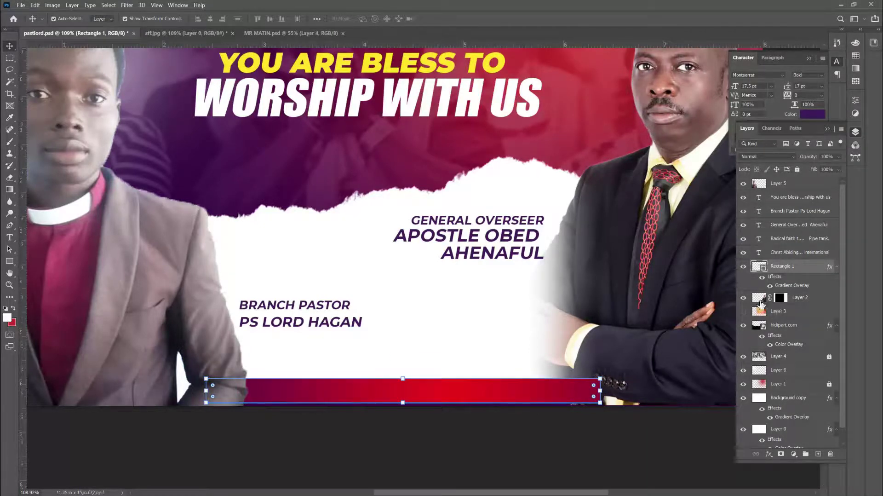
click(760, 302)
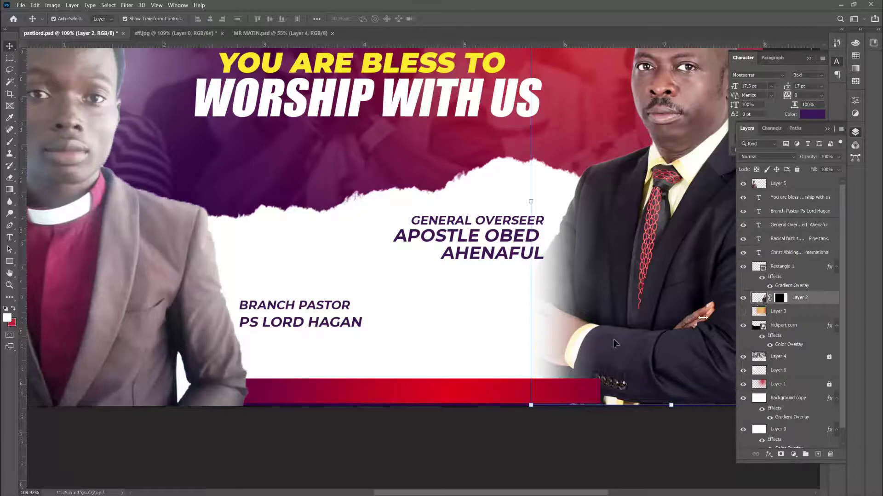
click(195, 307)
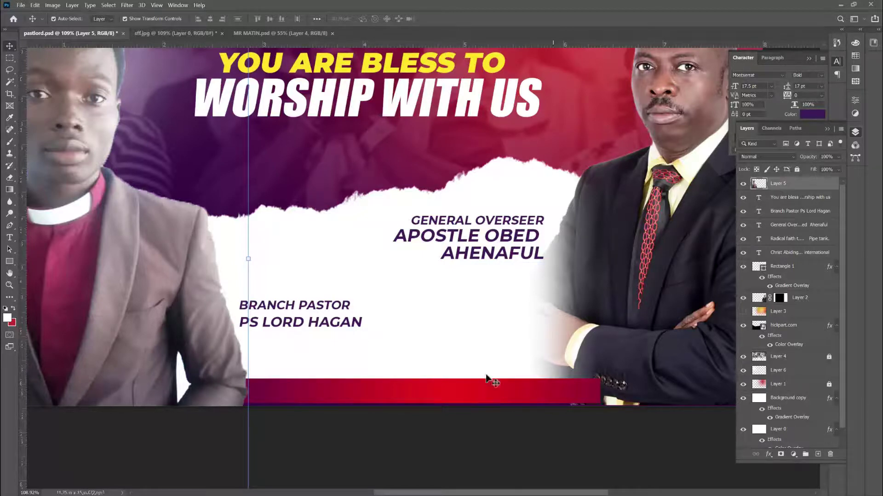
click(482, 388)
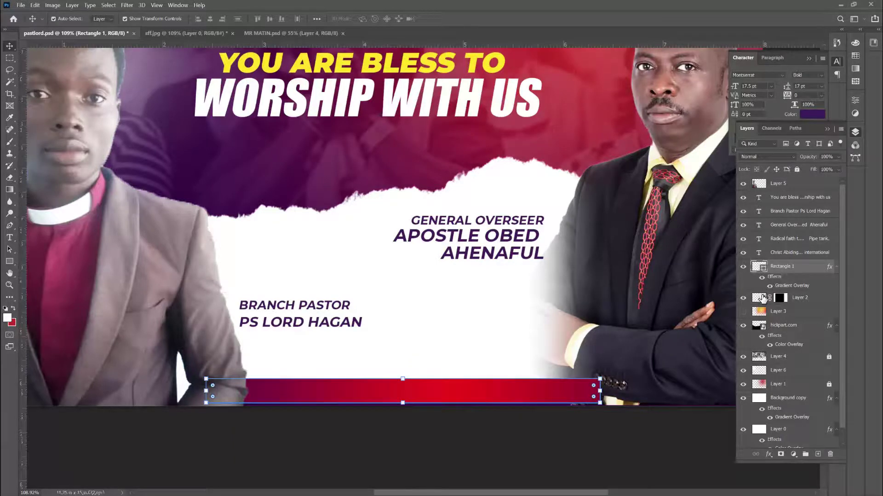
click(763, 296)
drag(763, 296, 764, 246)
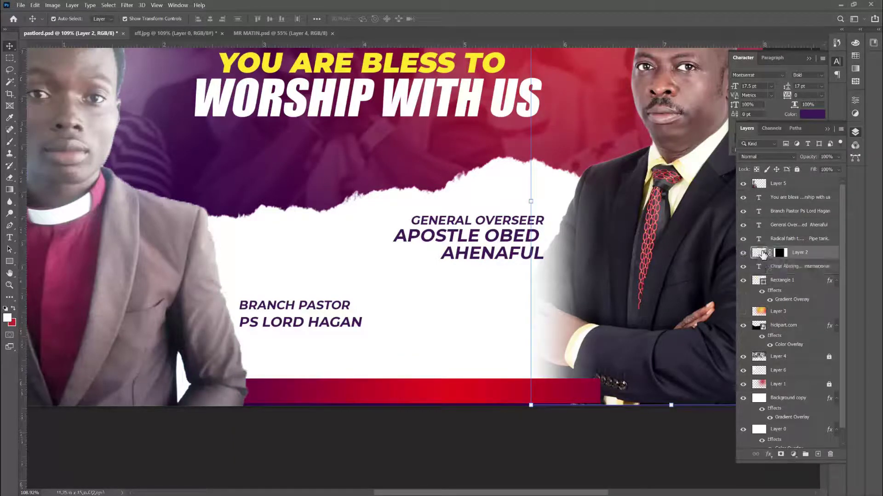
Step: Stretch the gradient bar further to the right and commit it
click(483, 397)
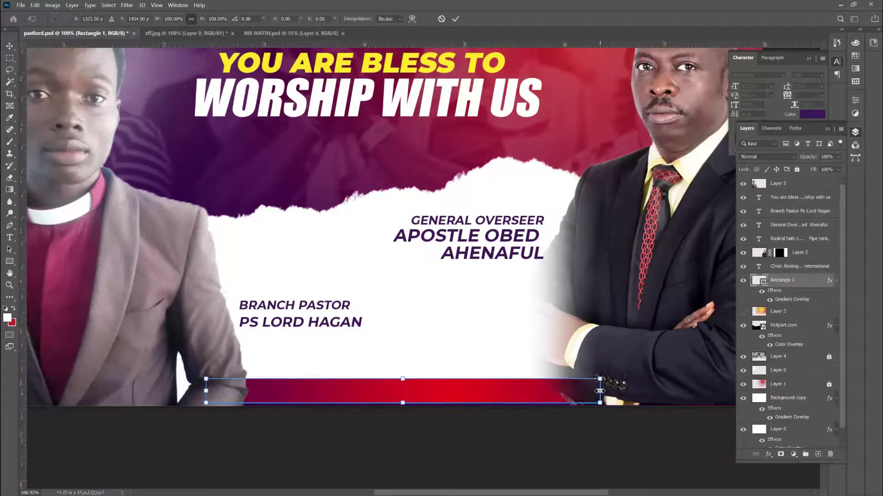
drag(600, 391, 680, 393)
key(Return)
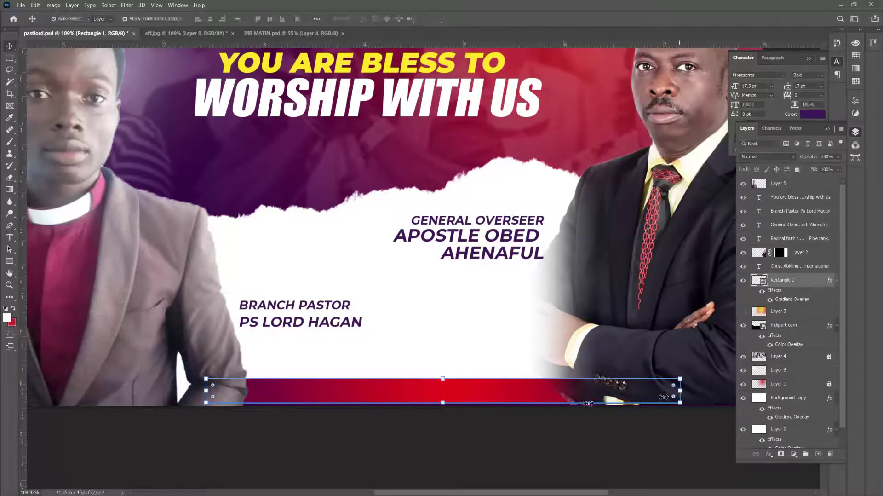
click(464, 453)
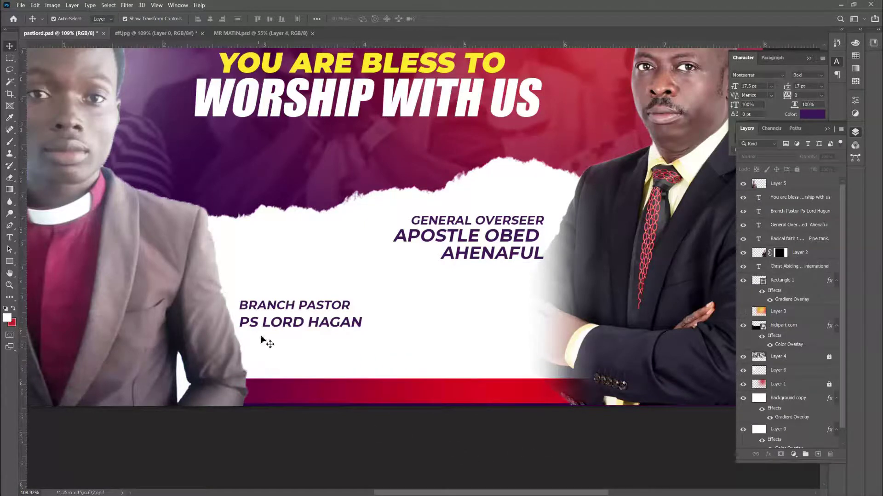
click(295, 327)
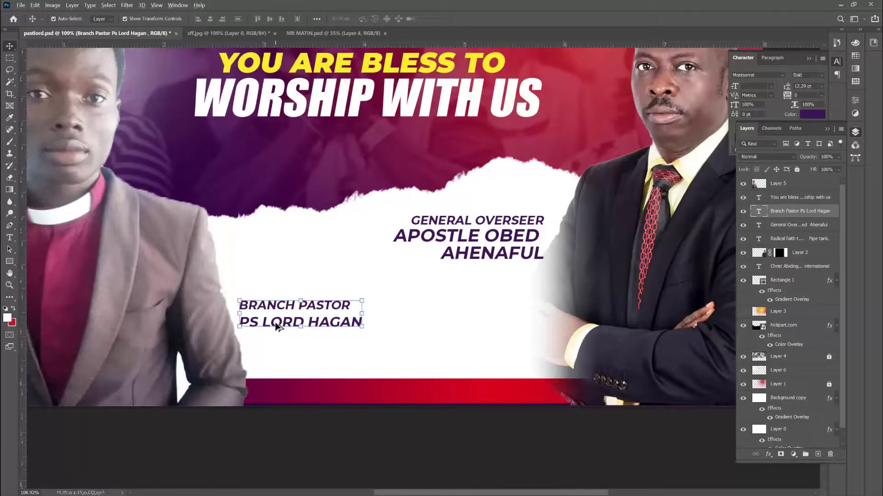
Step: Duplicate the caption onto the bar and replace it with the copied location and contact text
drag(321, 387, 352, 395)
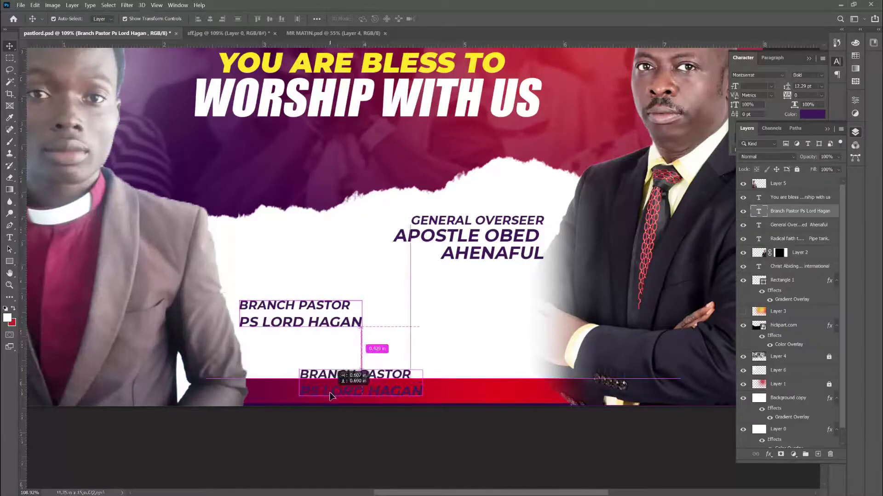
double_click(330, 390)
key(ctrl+v)
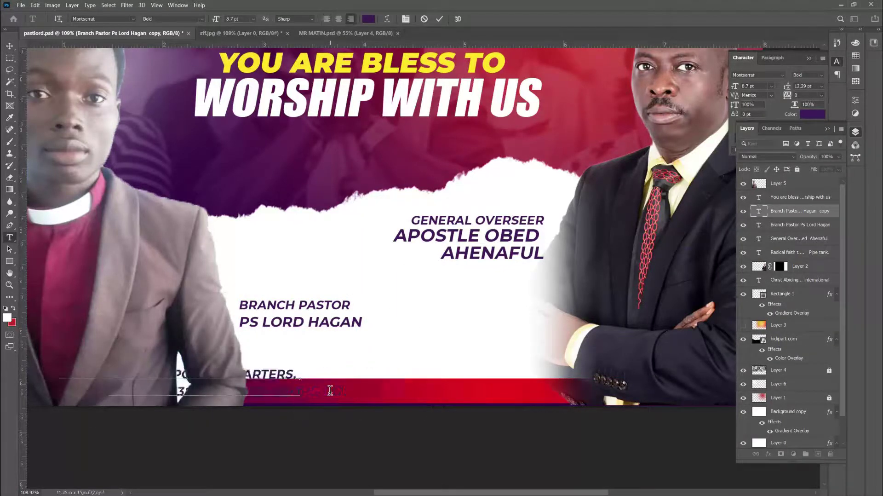
drag(284, 450, 459, 458)
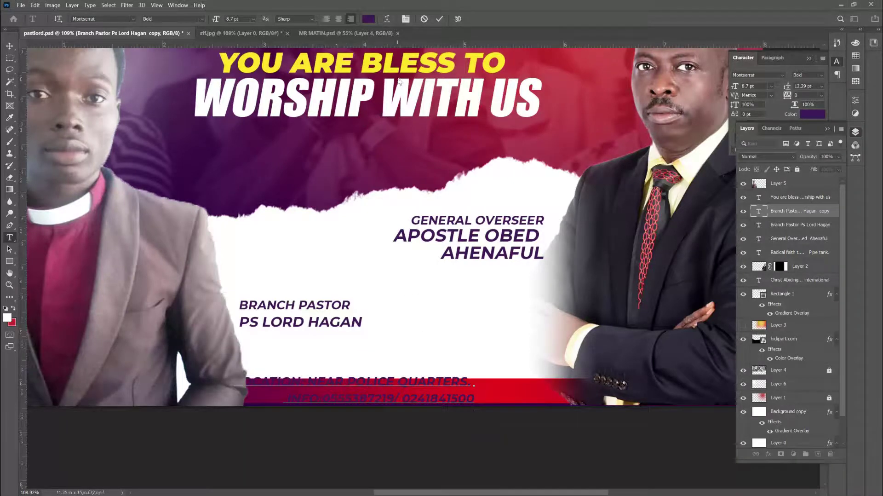
click(439, 19)
key(v)
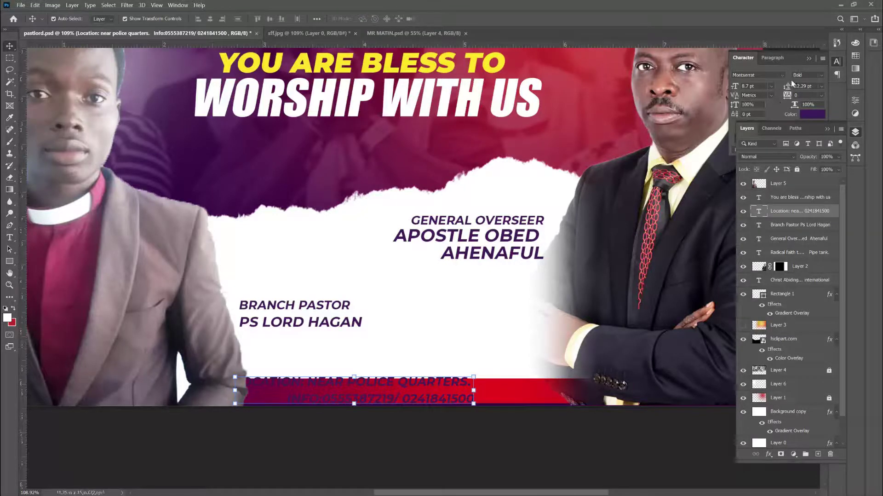
Step: Give the contact text 9 pt leading, centre alignment and white colour
drag(788, 86, 781, 86)
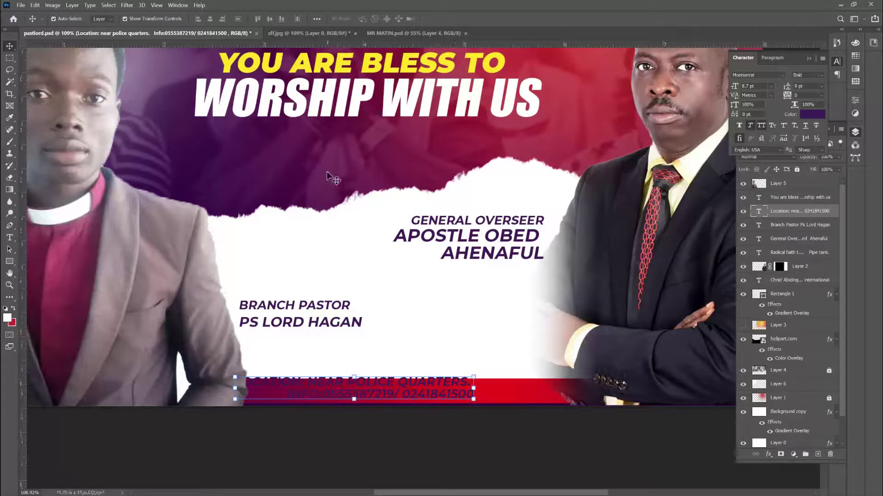
click(764, 57)
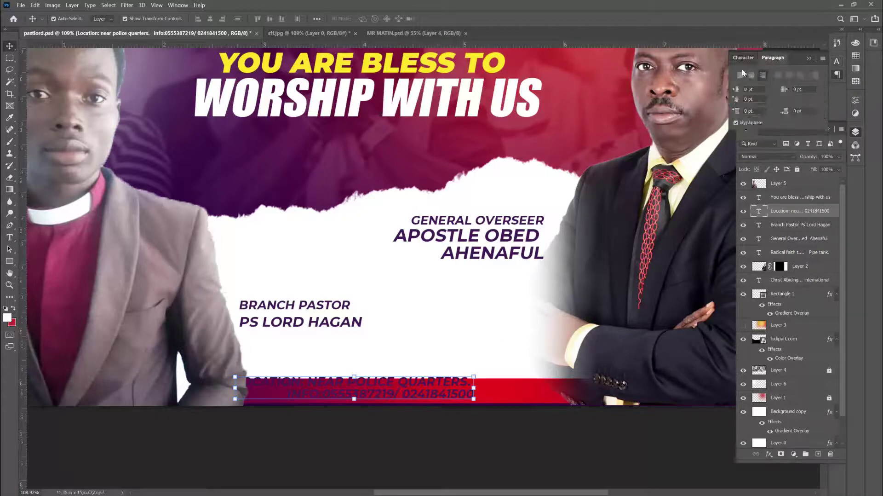
click(752, 75)
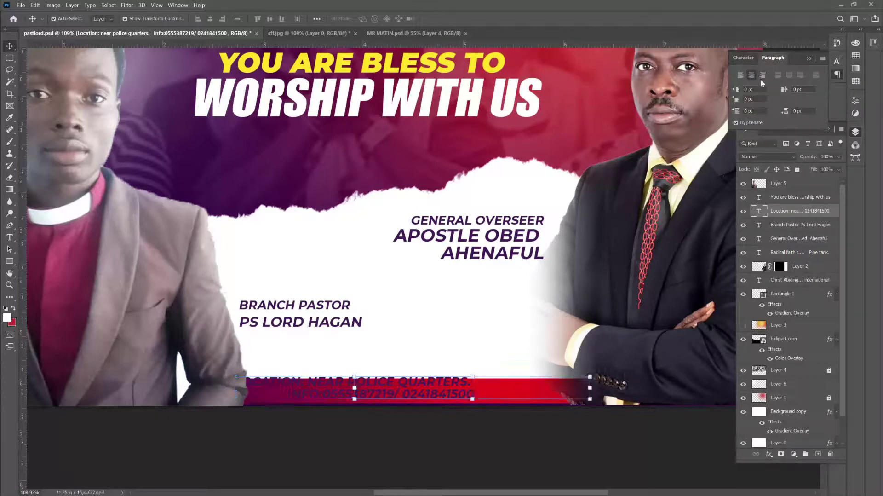
click(744, 57)
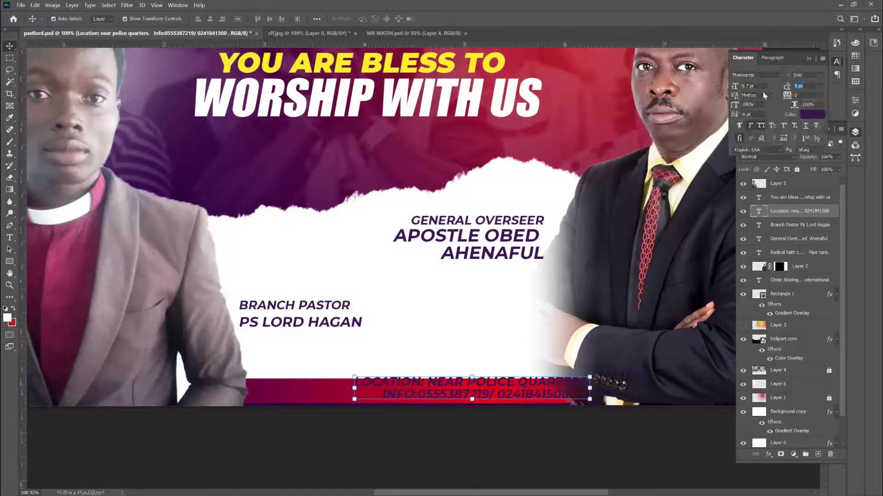
click(808, 114)
click(426, 297)
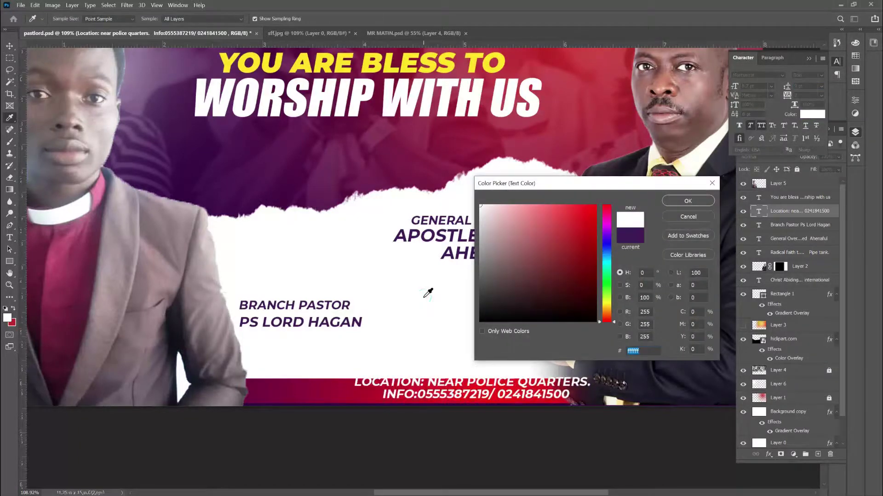
key(Return)
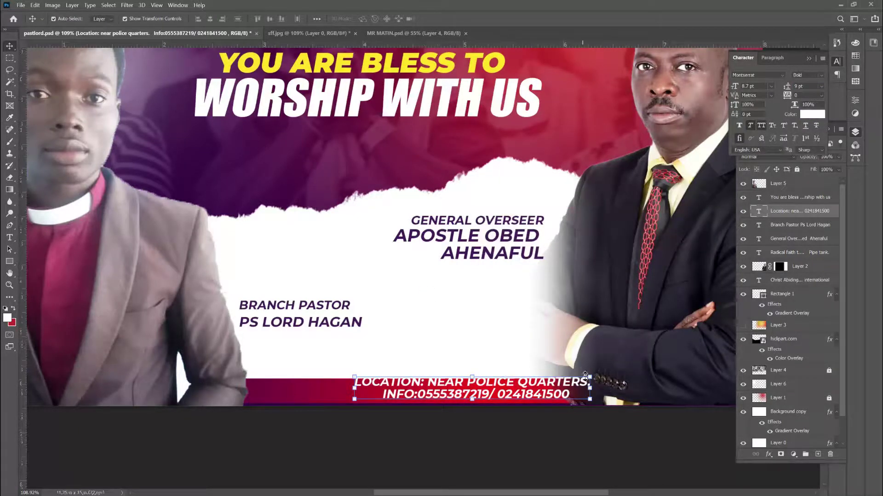
Step: Scale the location text down slightly and centre it on the bar
drag(590, 376, 560, 382)
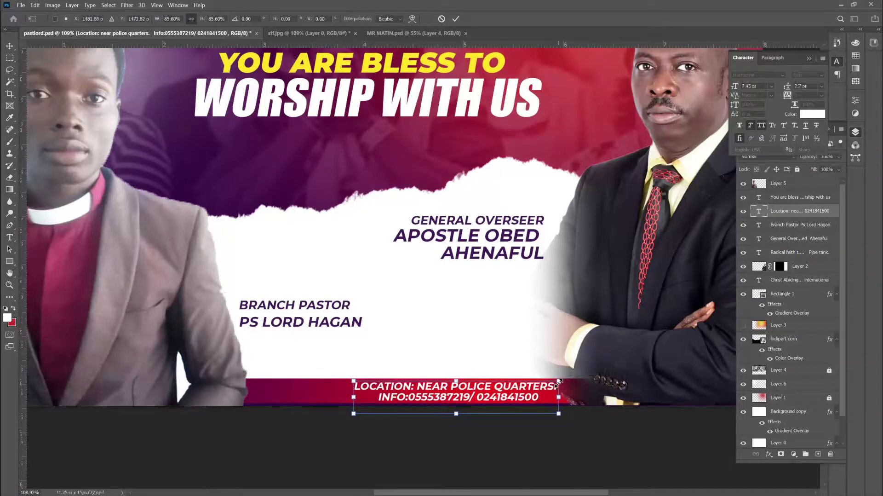
drag(498, 400, 457, 401)
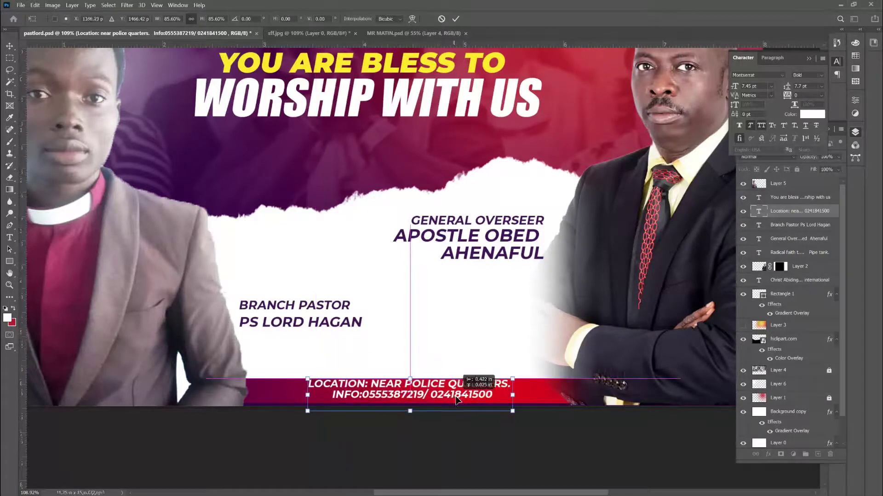
drag(457, 401, 457, 402)
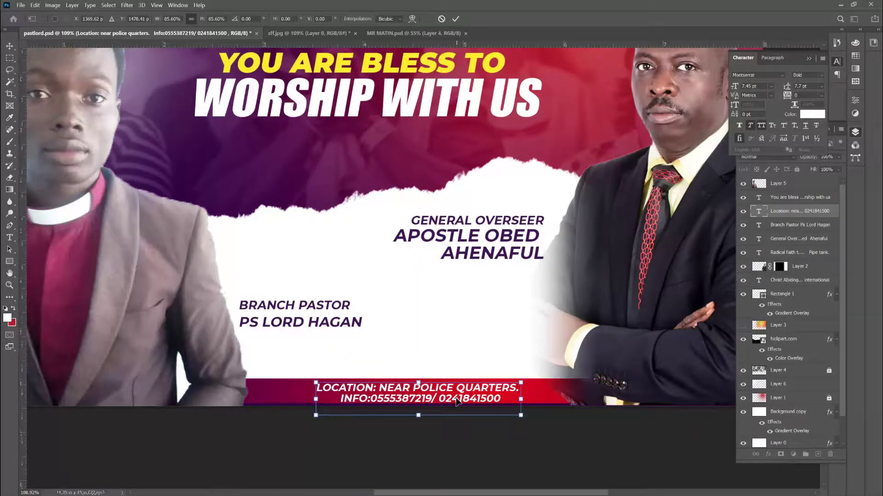
key(Up)
key(Up)
key(Up)
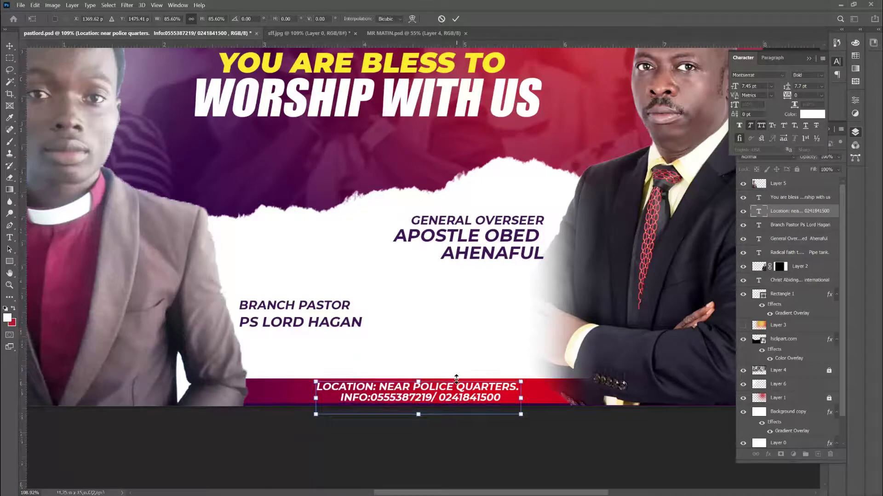
key(Return)
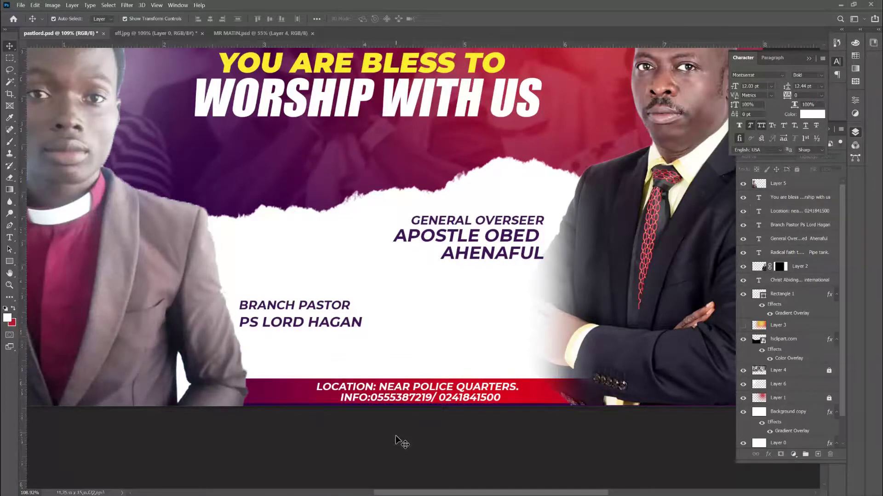
Step: Shorten the word LOCATION to LOC and commit the text
click(350, 392)
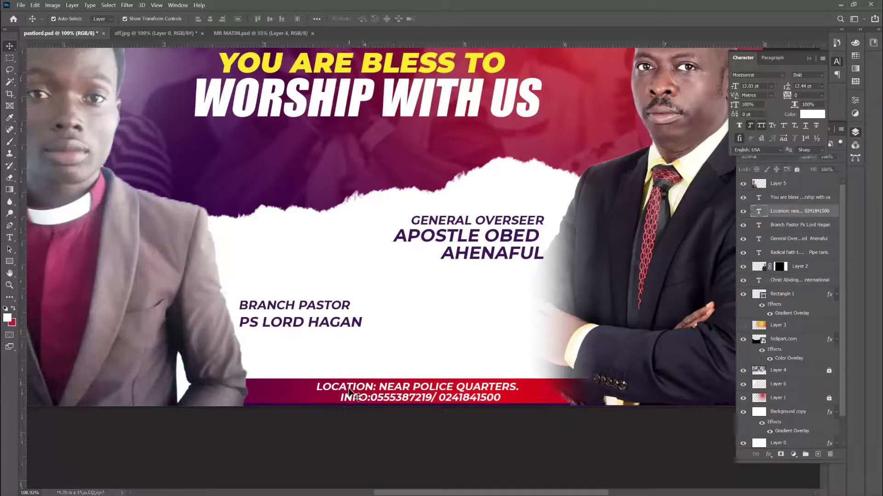
double_click(349, 392)
click(359, 397)
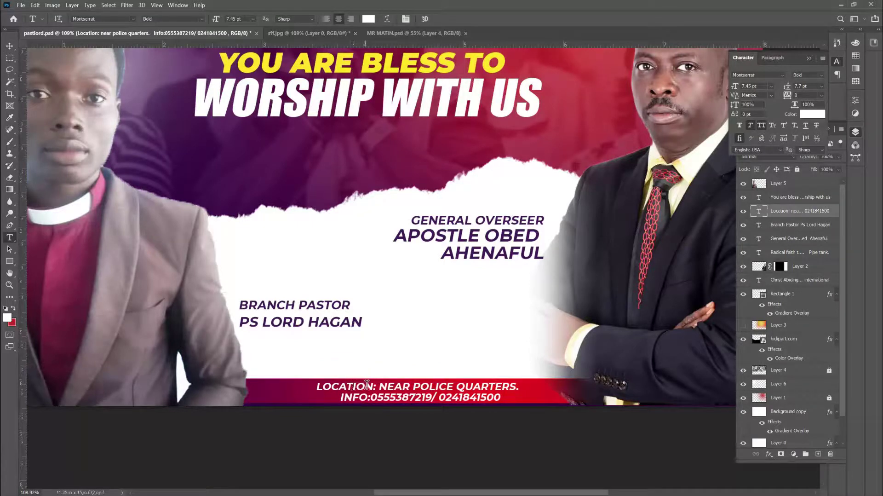
click(373, 385)
key(BackSpace)
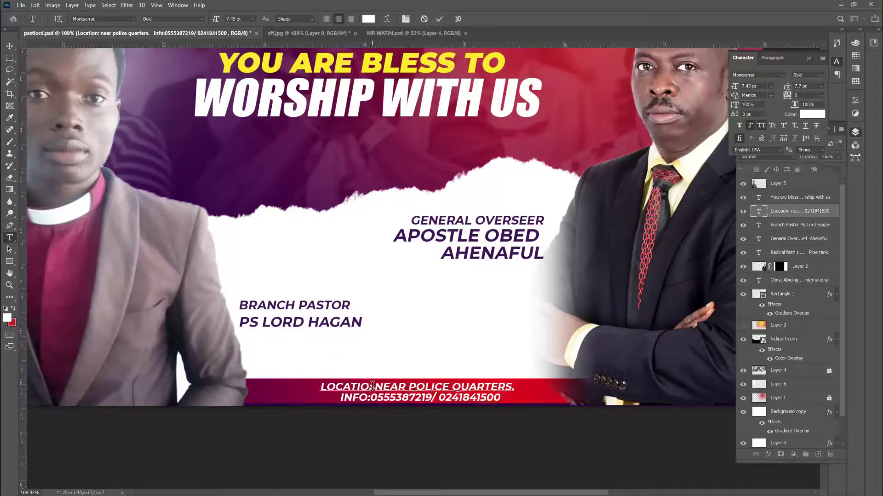
key(BackSpace)
key(BackSpace)
key(BackSpace)
key(BackSpace)
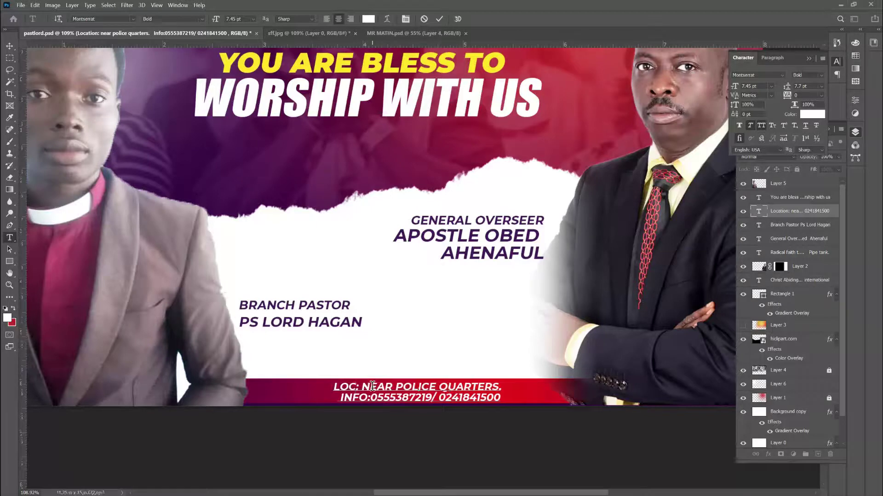
click(439, 20)
Step: Enlarge the Branch Pastor caption slightly and tighten its leading to 11 pt
key(v)
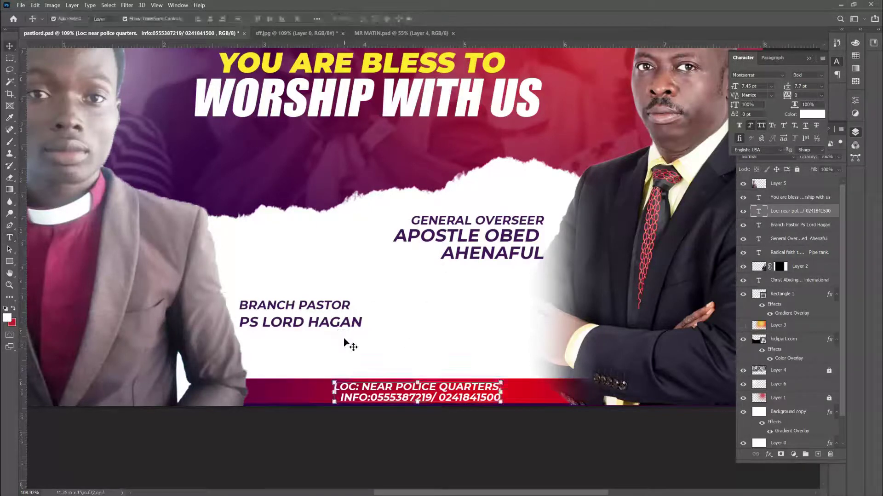
click(324, 316)
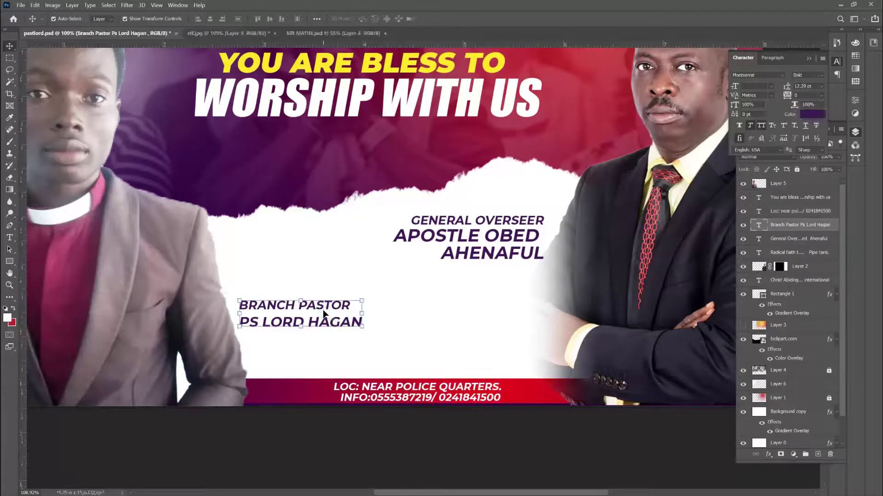
mouse_move(361, 299)
mouse_down()
mouse_move(364, 349)
mouse_move(384, 355)
mouse_up()
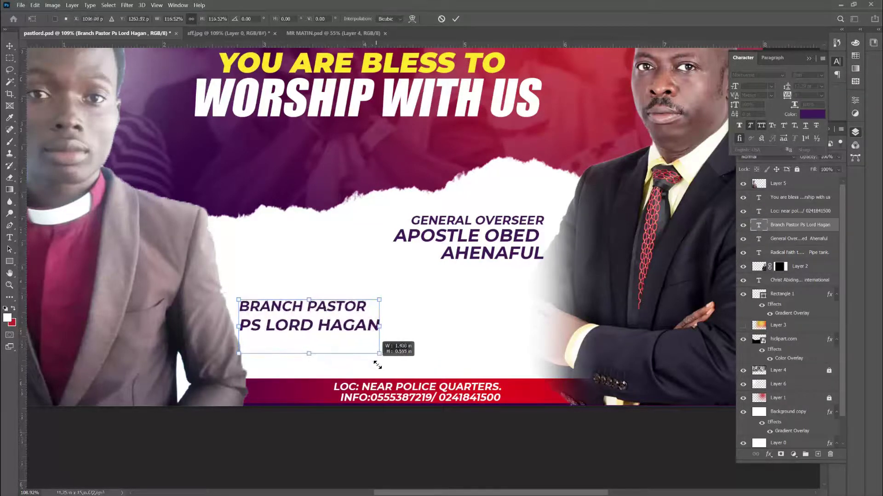
key(Return)
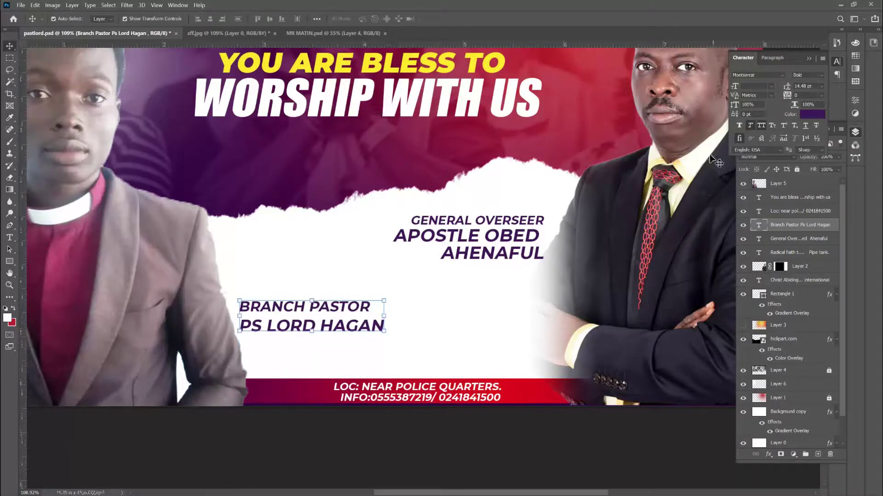
drag(790, 92, 788, 92)
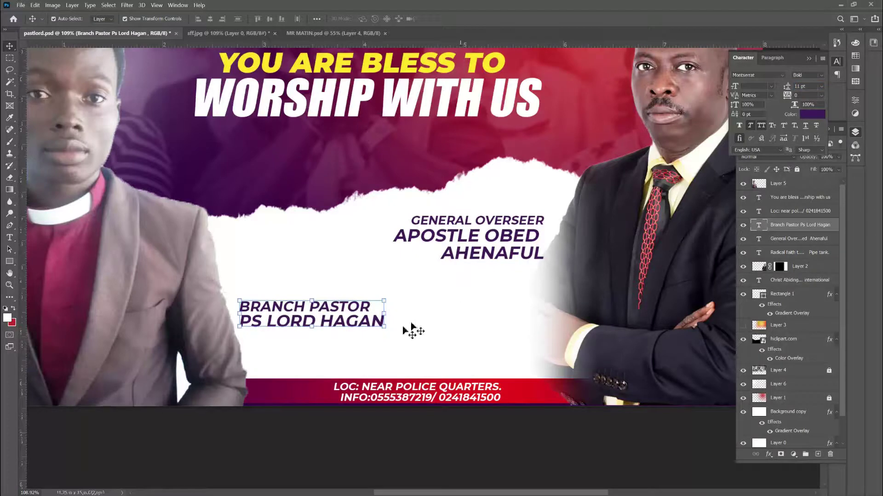
Step: Set the BRANCH PASTOR line to SemiBold
double_click(350, 312)
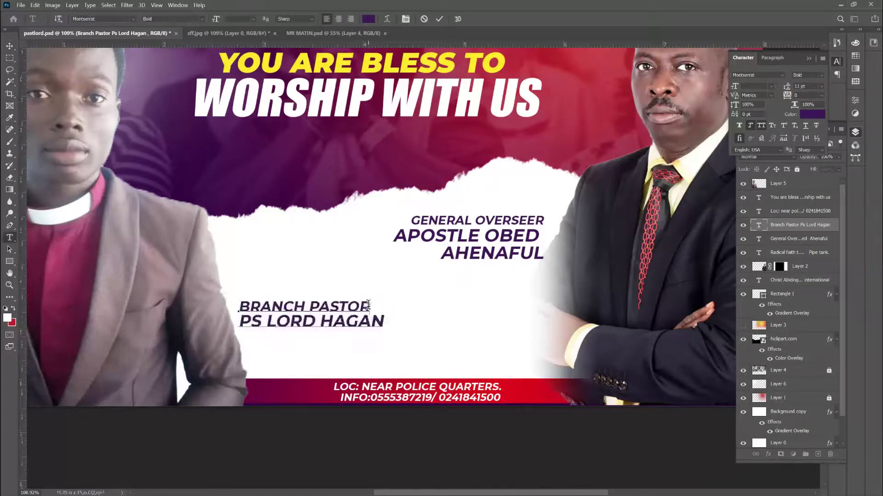
drag(372, 307, 218, 302)
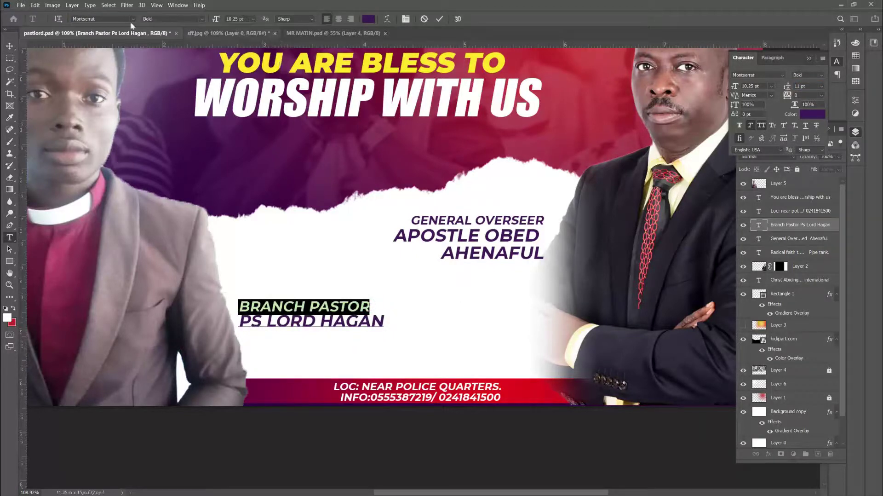
click(202, 21)
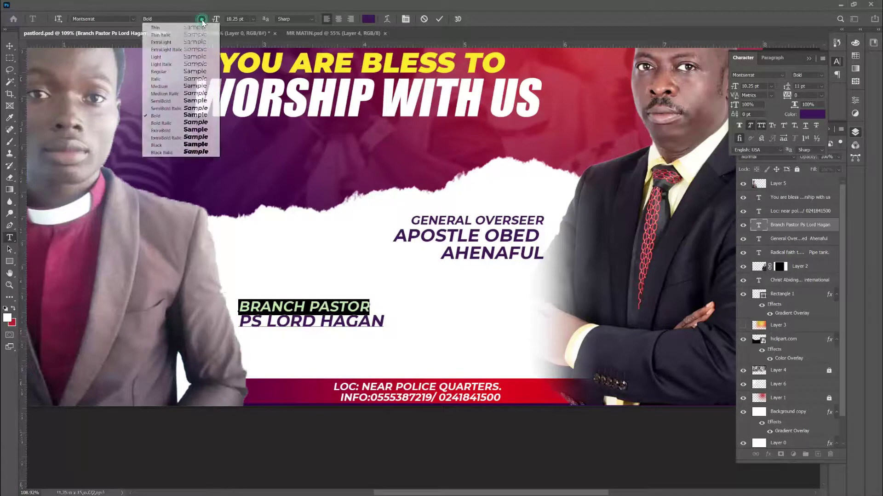
click(187, 101)
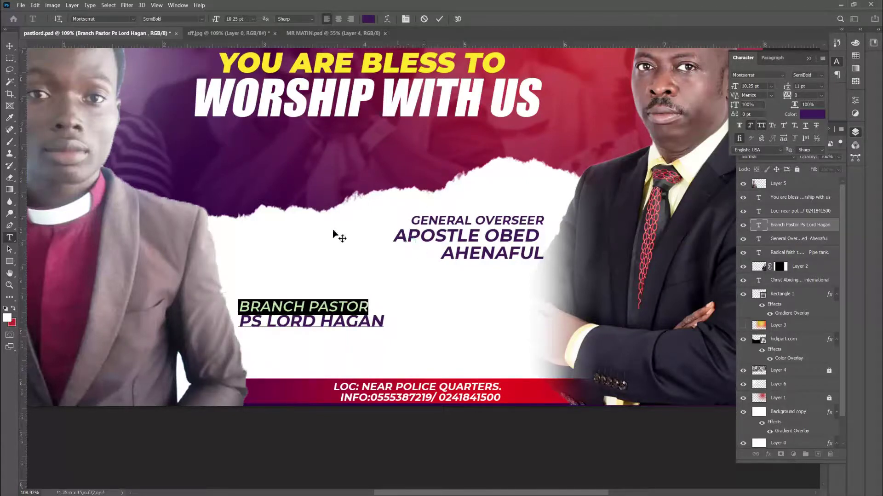
key(ctrl+Return)
key(v)
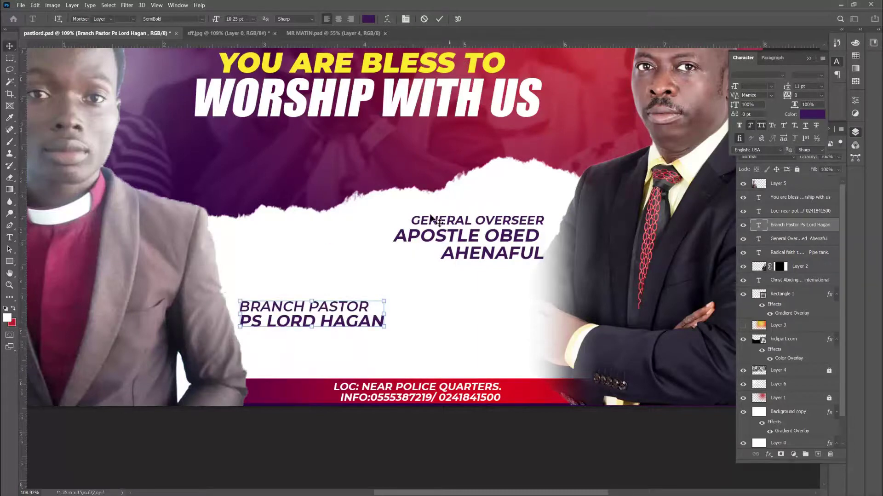
Step: Set the GENERAL OVERSEER line to Montserrat SemiBold and commit
double_click(419, 226)
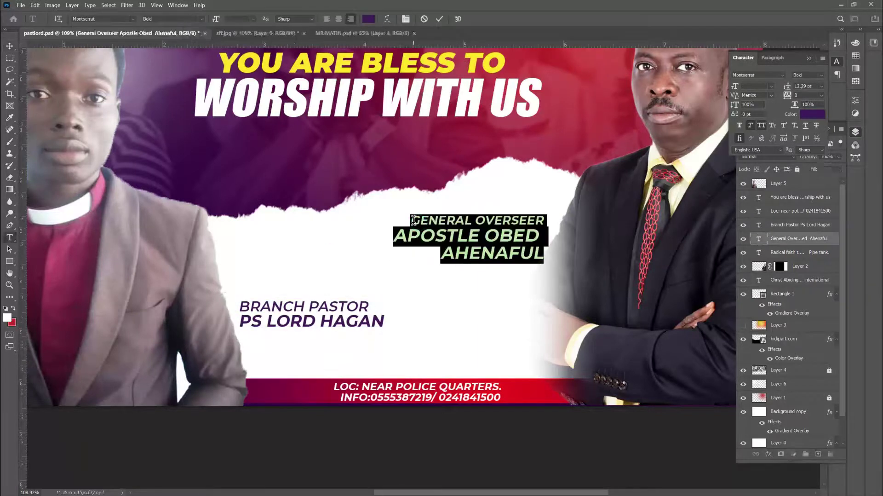
drag(411, 221, 544, 221)
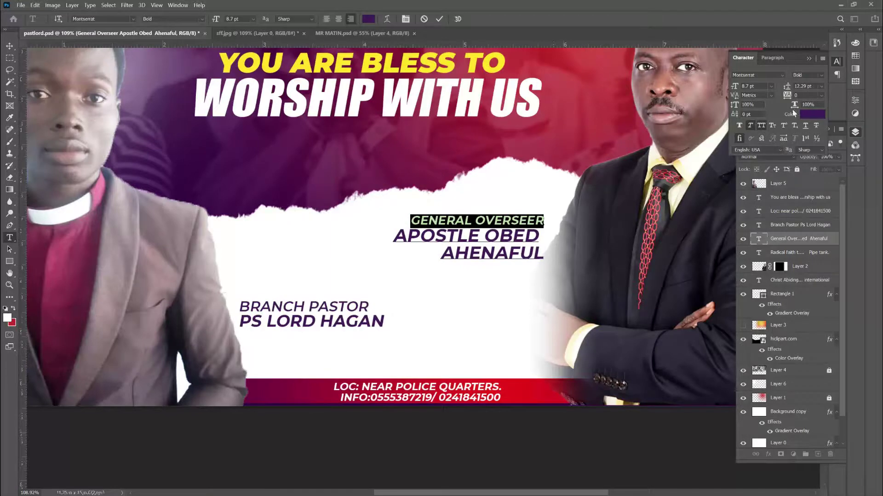
click(824, 76)
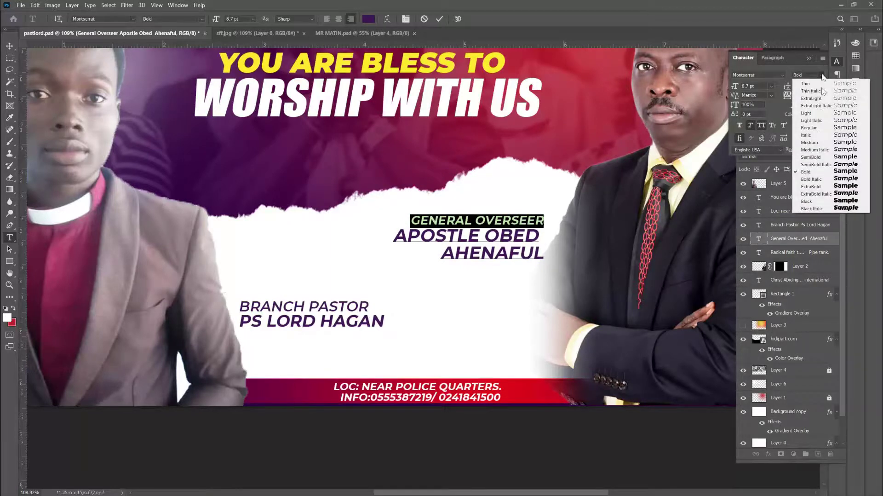
click(811, 158)
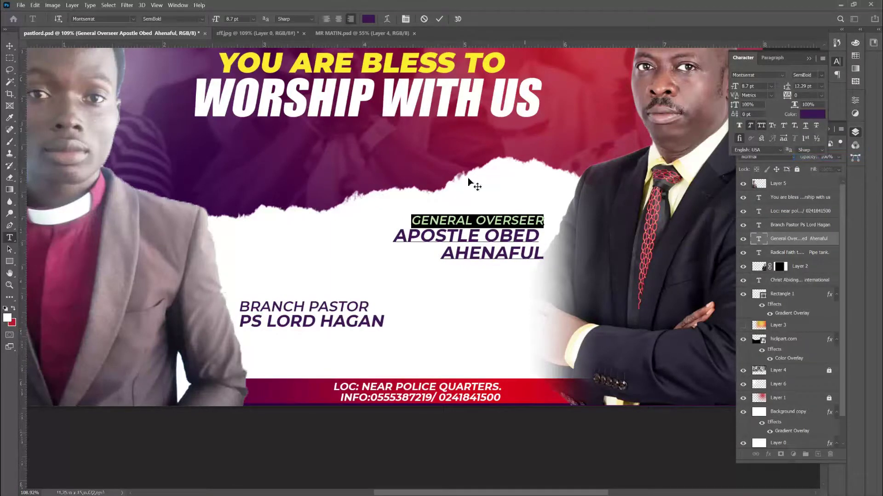
click(440, 20)
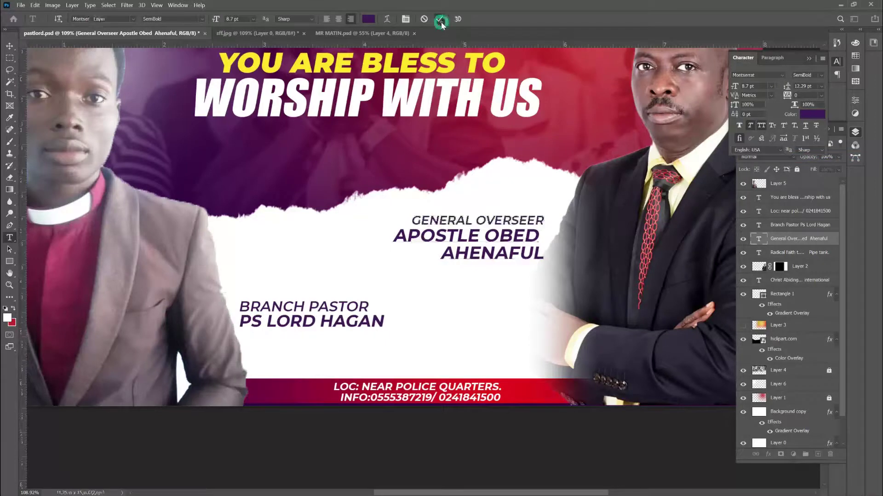
key(v)
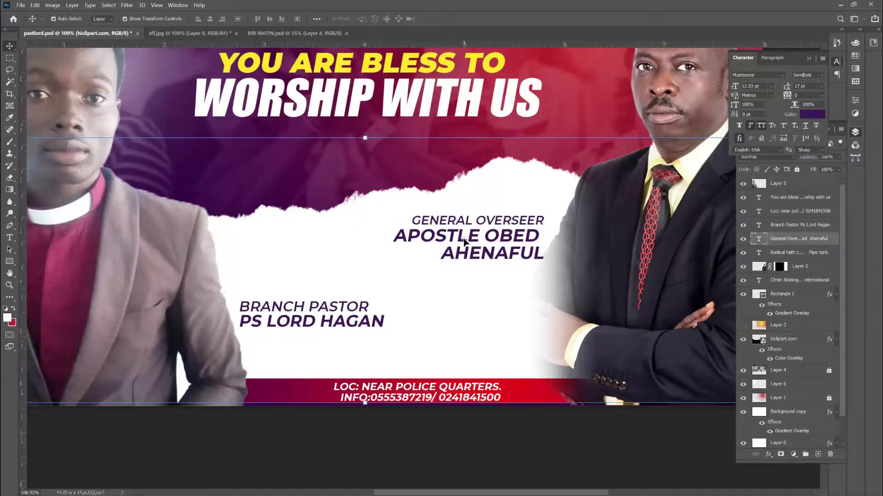
Step: Zoom out to show the entire banner and deselect all layers
click(343, 267)
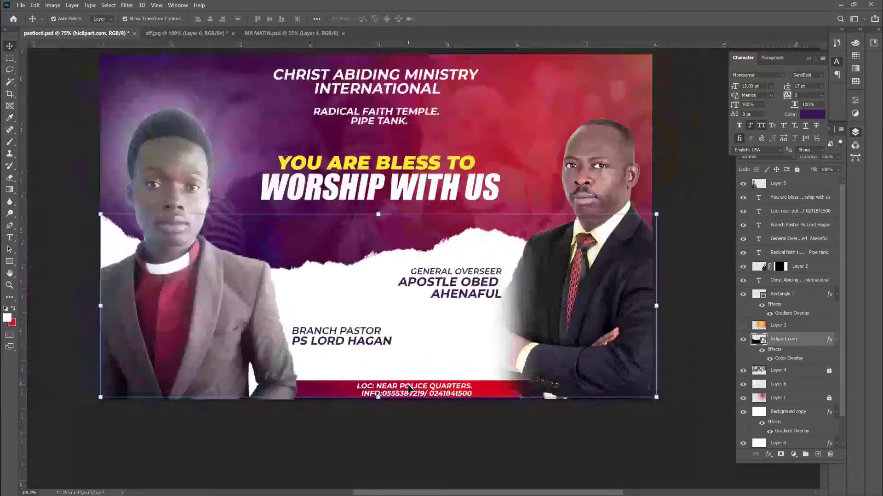
scroll(343, 267, down, 3)
click(75, 211)
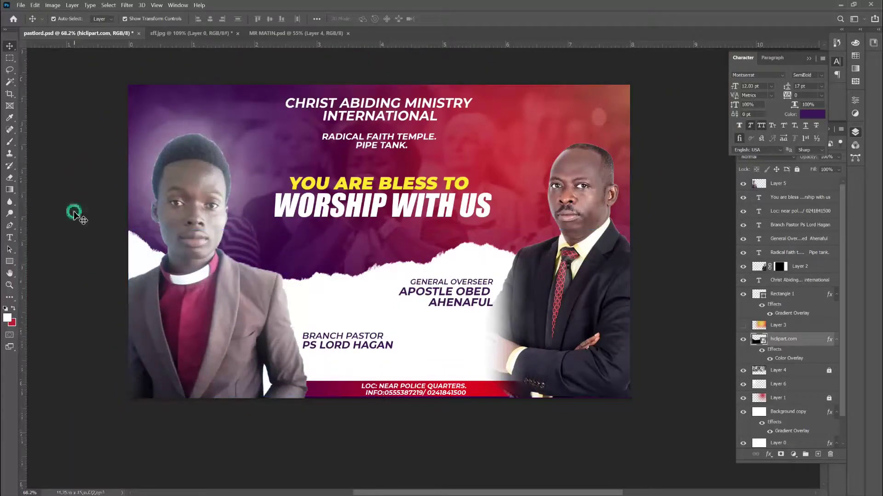